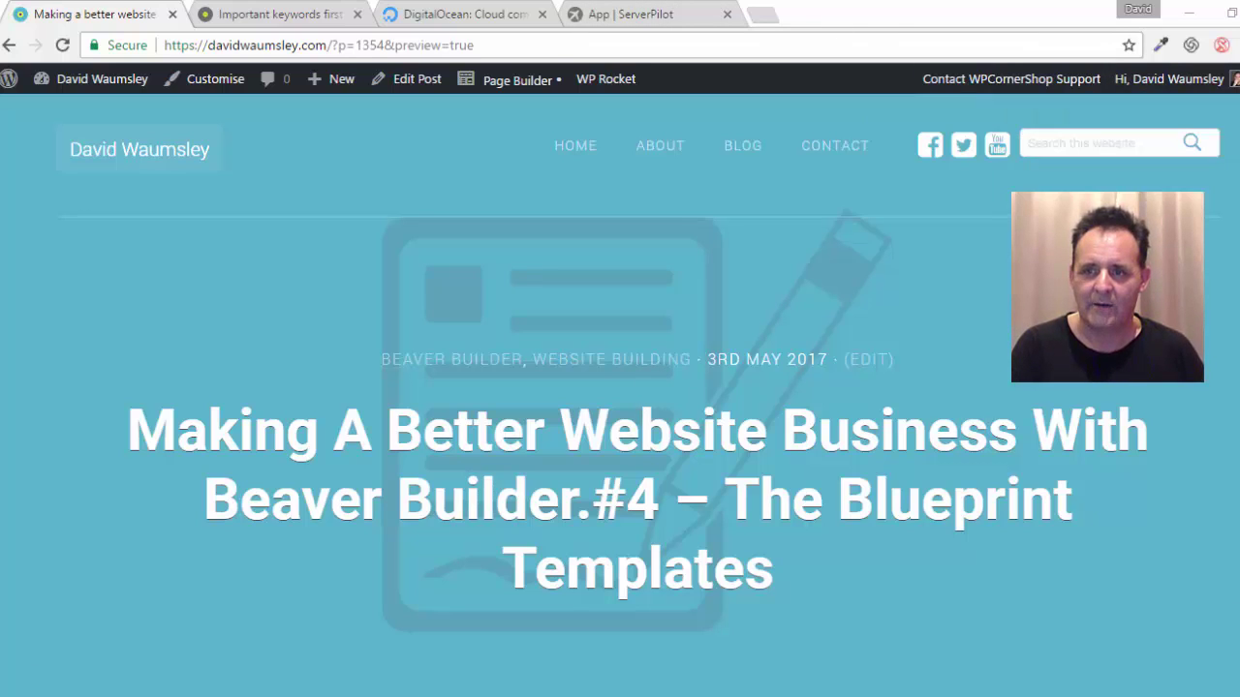
- Read the article's "Here's The Blueprint" section and look over the blueprint site's home page
{"action": "scroll", "coordinate": [620, 387], "scroll_direction": "down", "scroll_amount": 10}
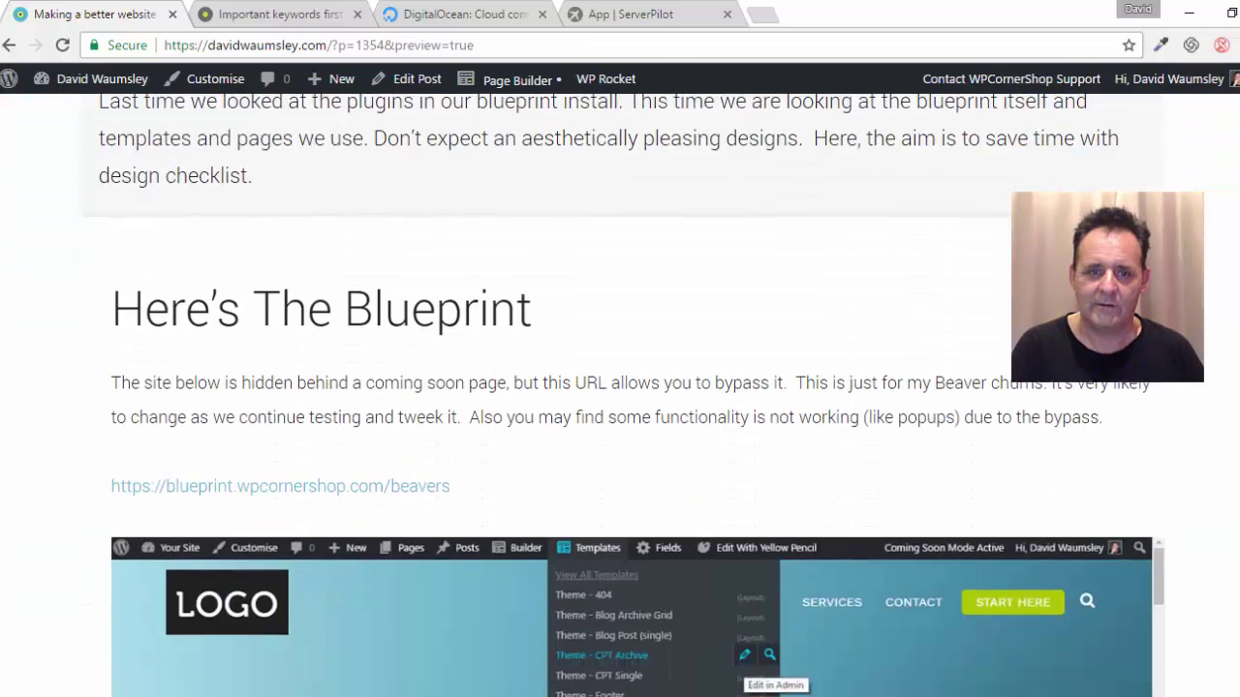
{"action": "scroll", "coordinate": [574, 261], "scroll_direction": "down", "scroll_amount": 1}
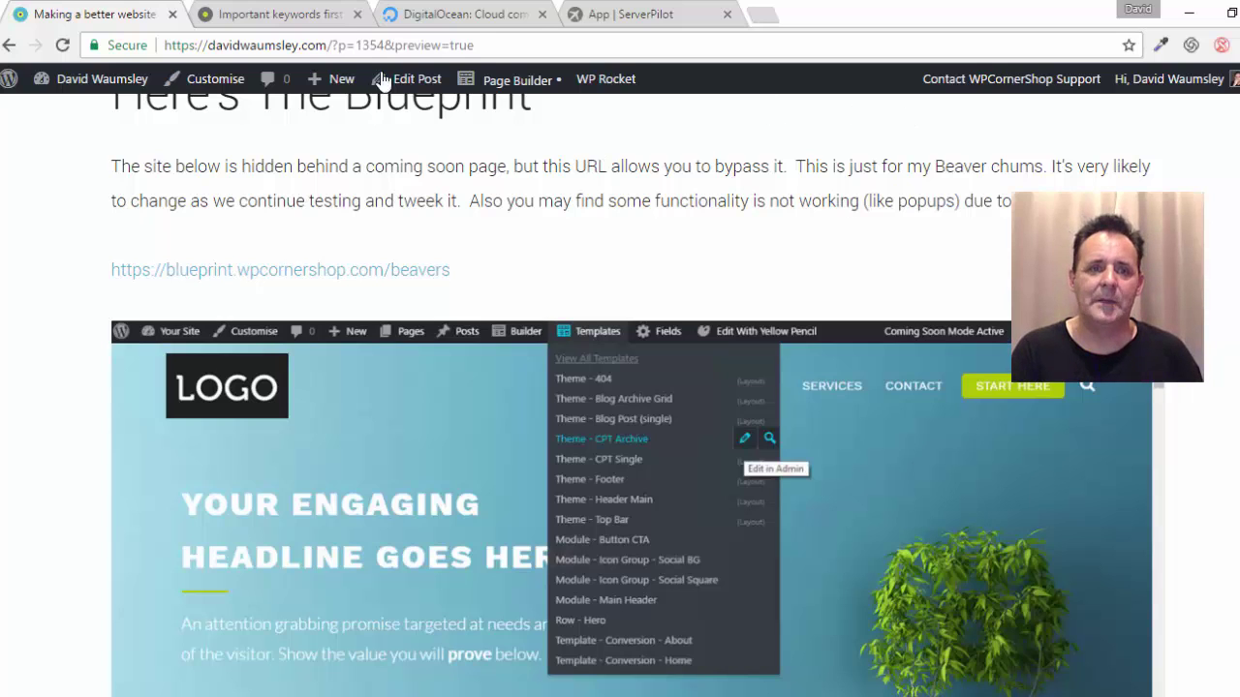
{"action": "left_click", "coordinate": [278, 17]}
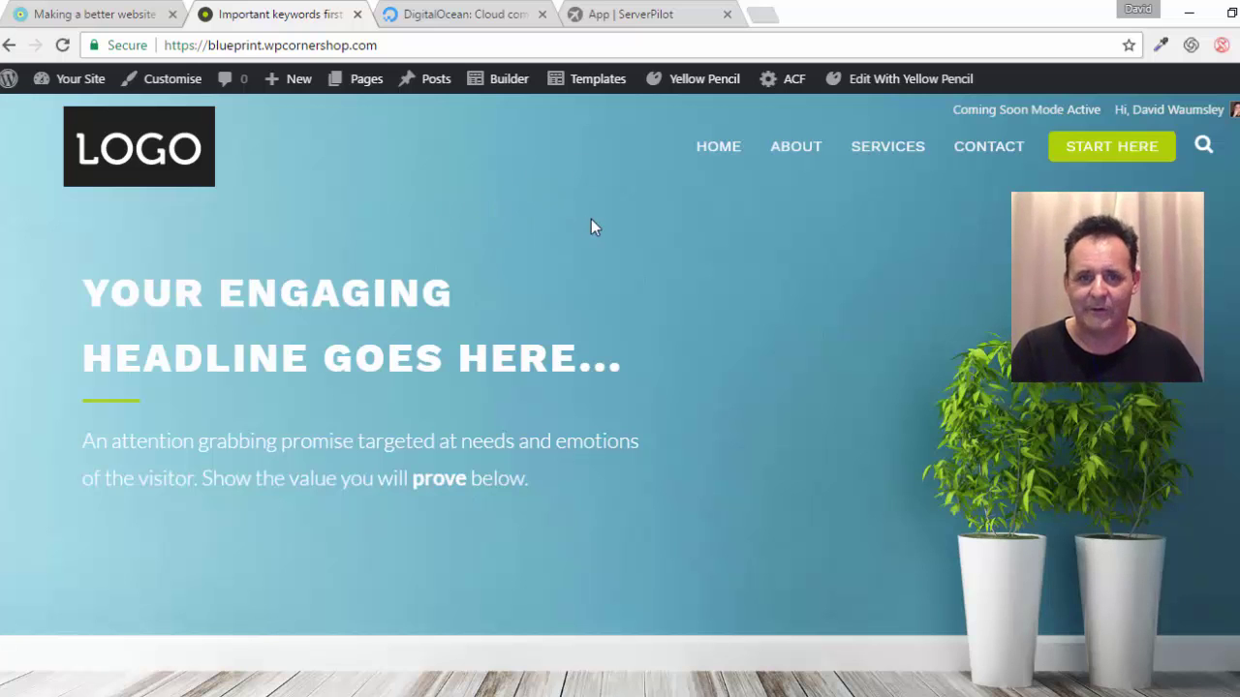
{"action": "scroll", "coordinate": [663, 271], "scroll_direction": "down", "scroll_amount": 2}
{"action": "scroll", "coordinate": [663, 279], "scroll_direction": "down", "scroll_amount": 2}
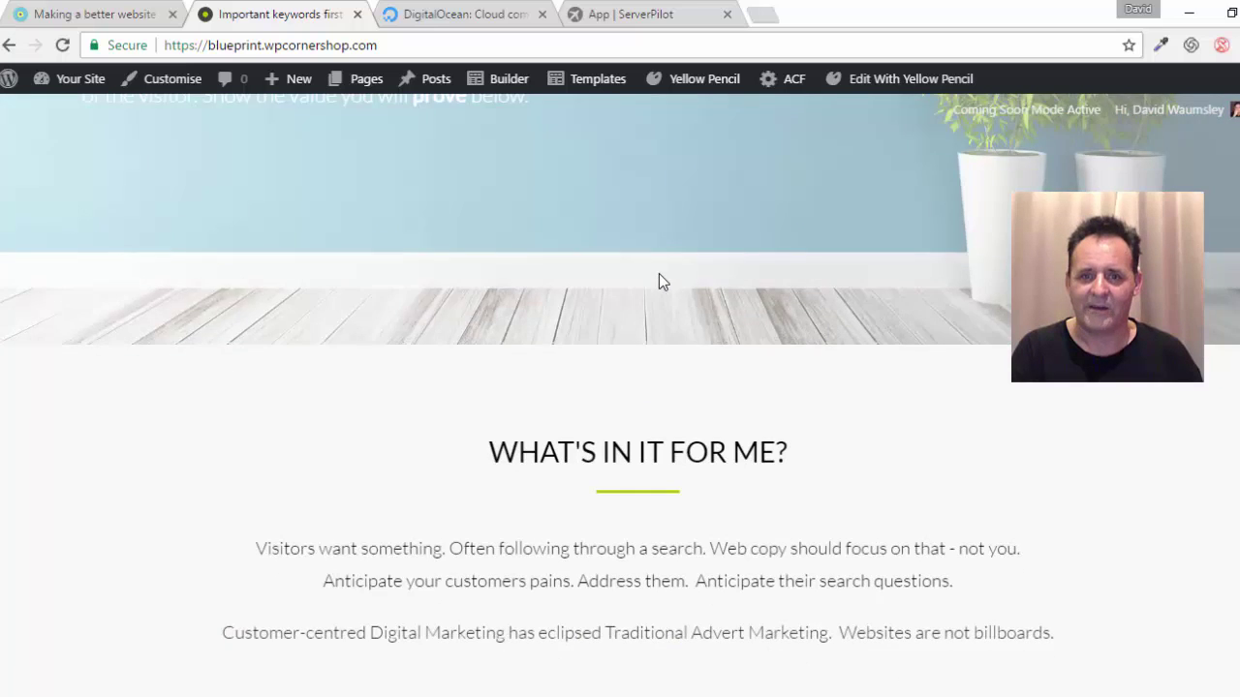
{"action": "scroll", "coordinate": [659, 279], "scroll_direction": "up", "scroll_amount": 4}
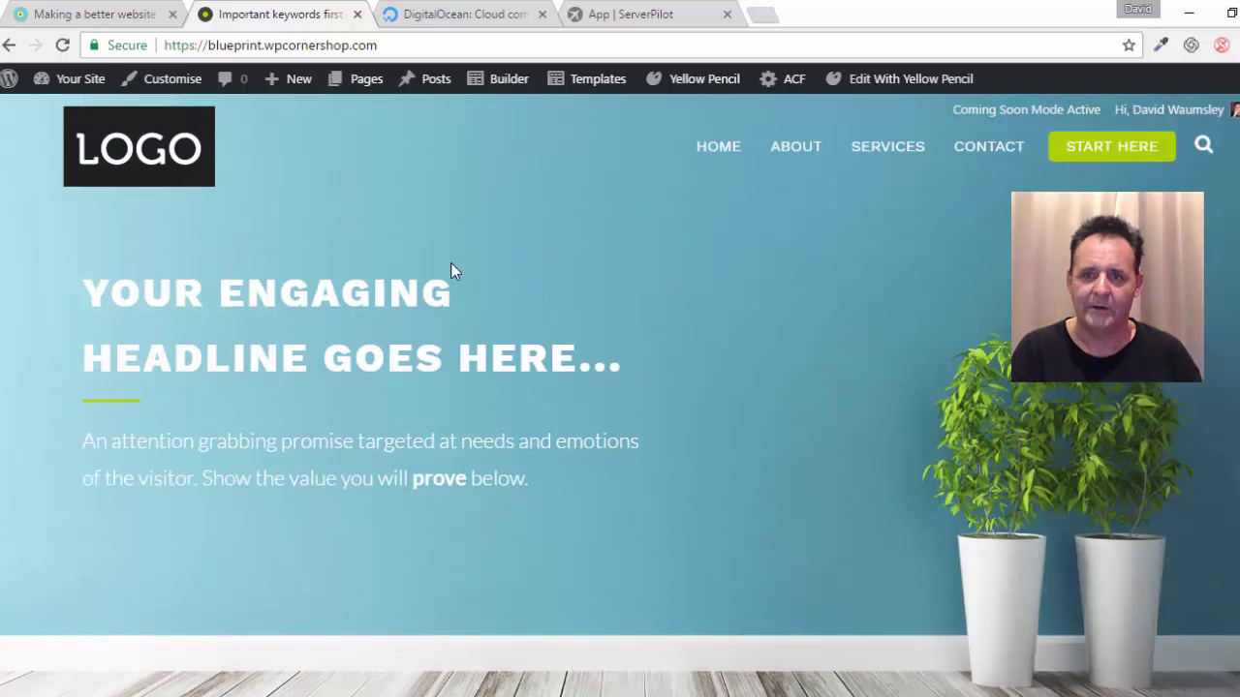
- Open the blueprint site's "Start Here" page and look through its "How To Set Up This Site" articles
{"action": "left_click", "coordinate": [1087, 147]}
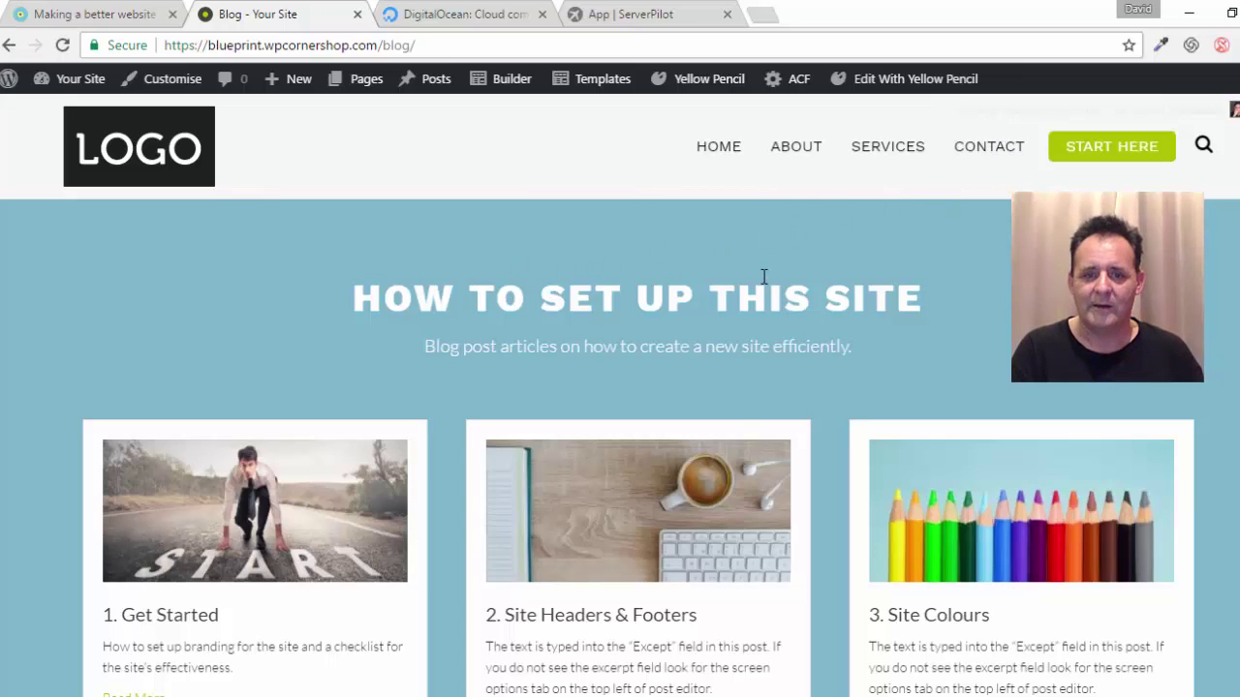
{"action": "scroll", "coordinate": [620, 395], "scroll_direction": "down", "scroll_amount": 10}
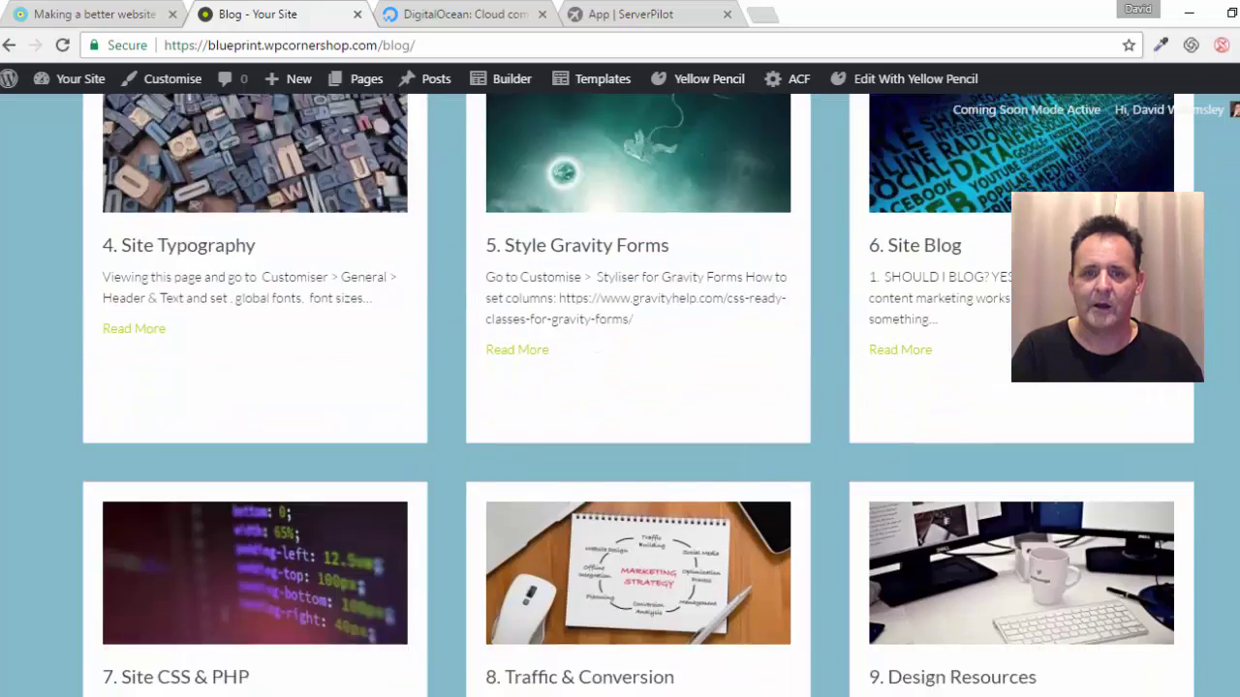
{"action": "scroll", "coordinate": [620, 396], "scroll_direction": "up", "scroll_amount": 8}
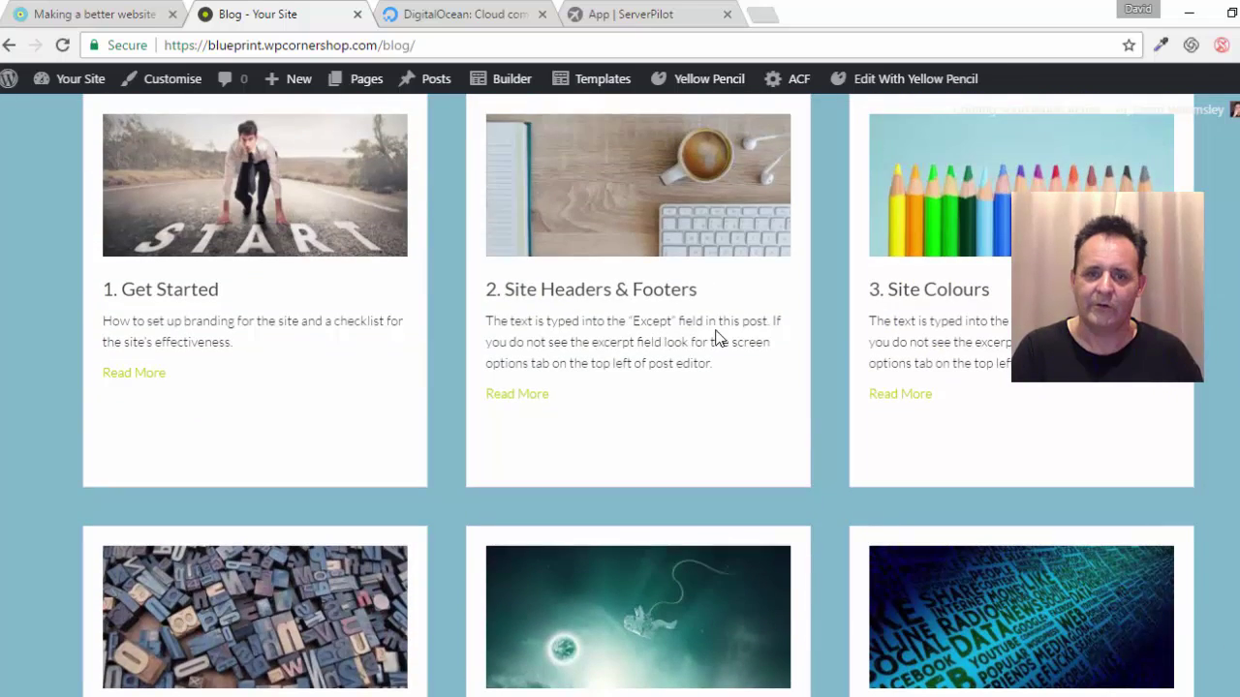
{"action": "scroll", "coordinate": [264, 472], "scroll_direction": "down", "scroll_amount": 2}
{"action": "scroll", "coordinate": [642, 441], "scroll_direction": "down", "scroll_amount": 1}
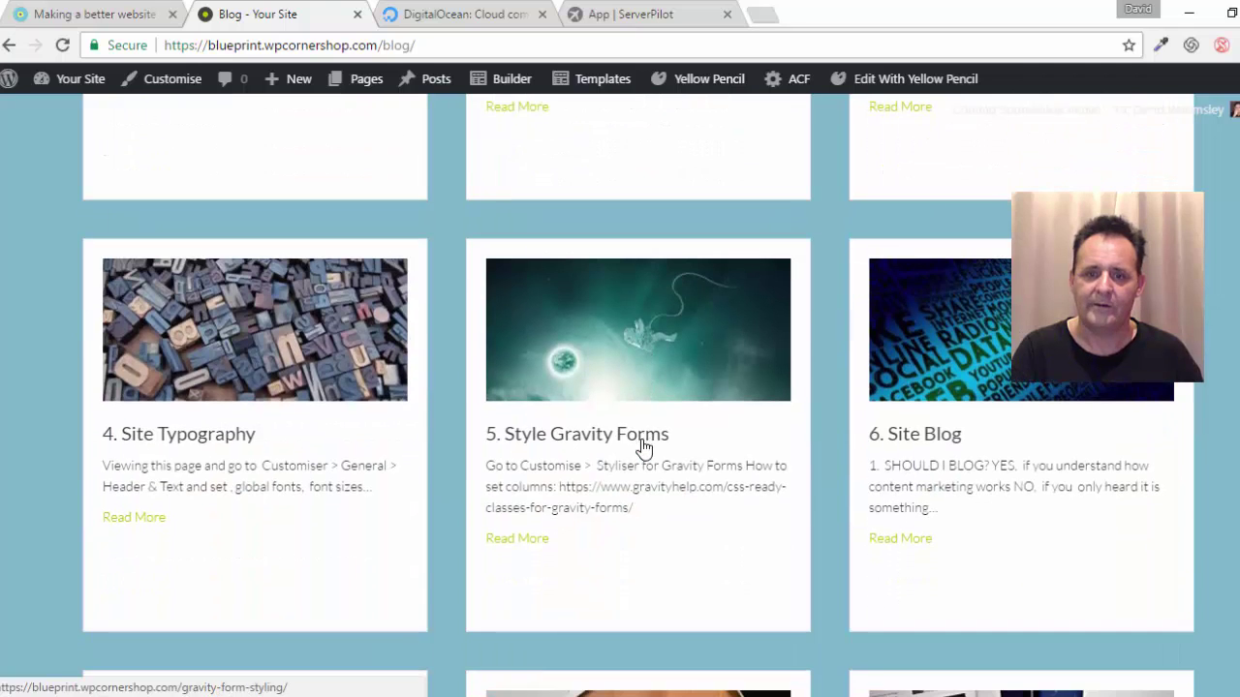
{"action": "scroll", "coordinate": [755, 407], "scroll_direction": "down", "scroll_amount": 2}
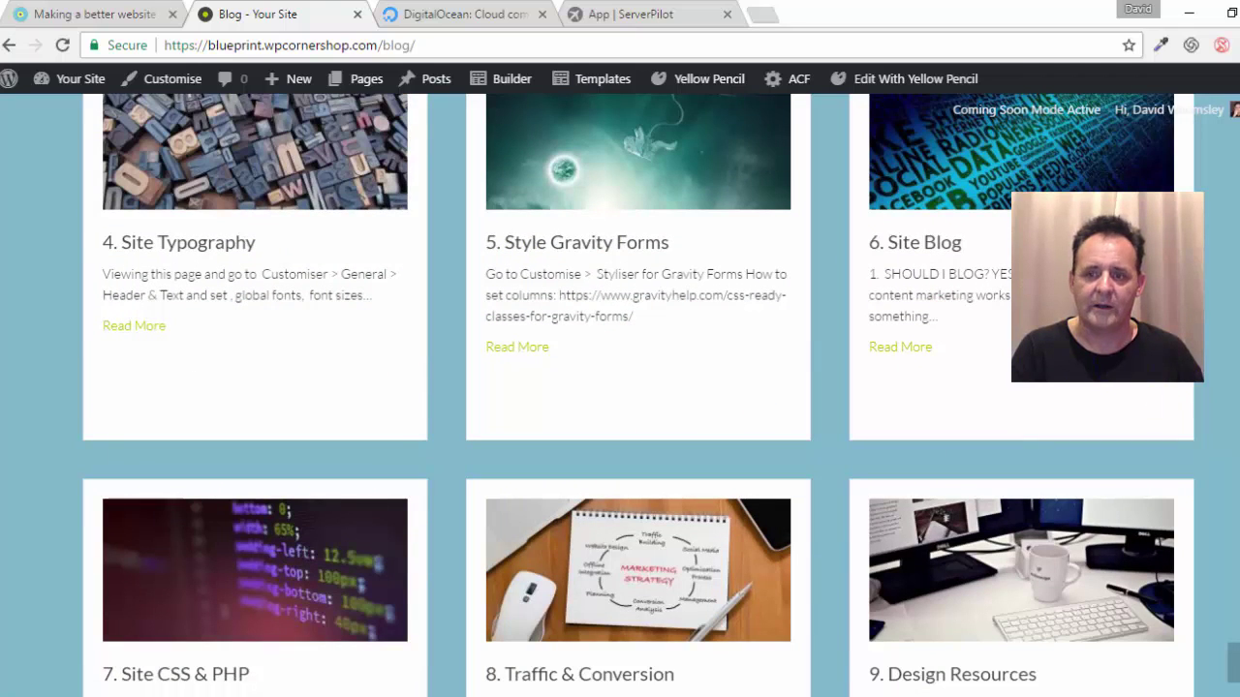
{"action": "scroll", "coordinate": [638, 392], "scroll_direction": "up", "scroll_amount": 5}
{"action": "scroll", "coordinate": [300, 397], "scroll_direction": "up", "scroll_amount": 2}
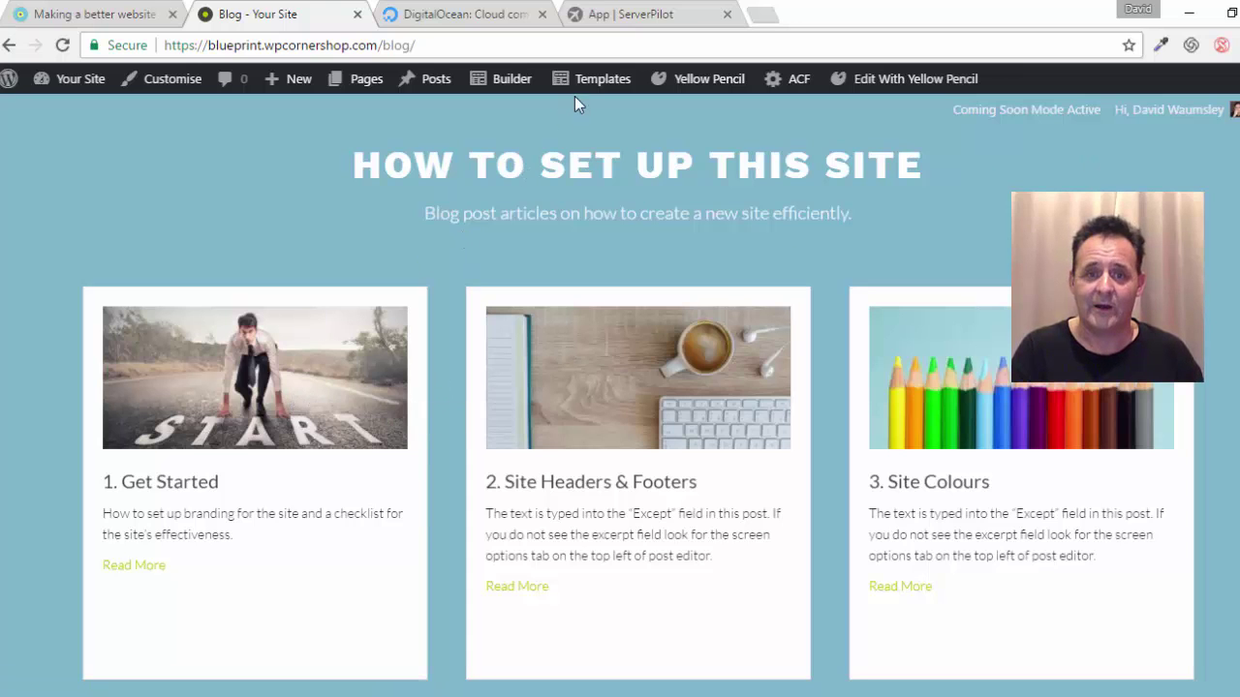
- Open the "1. Get Started" article and go to its "Setting Up Theme" links
{"action": "mouse_move", "coordinate": [602, 81]}
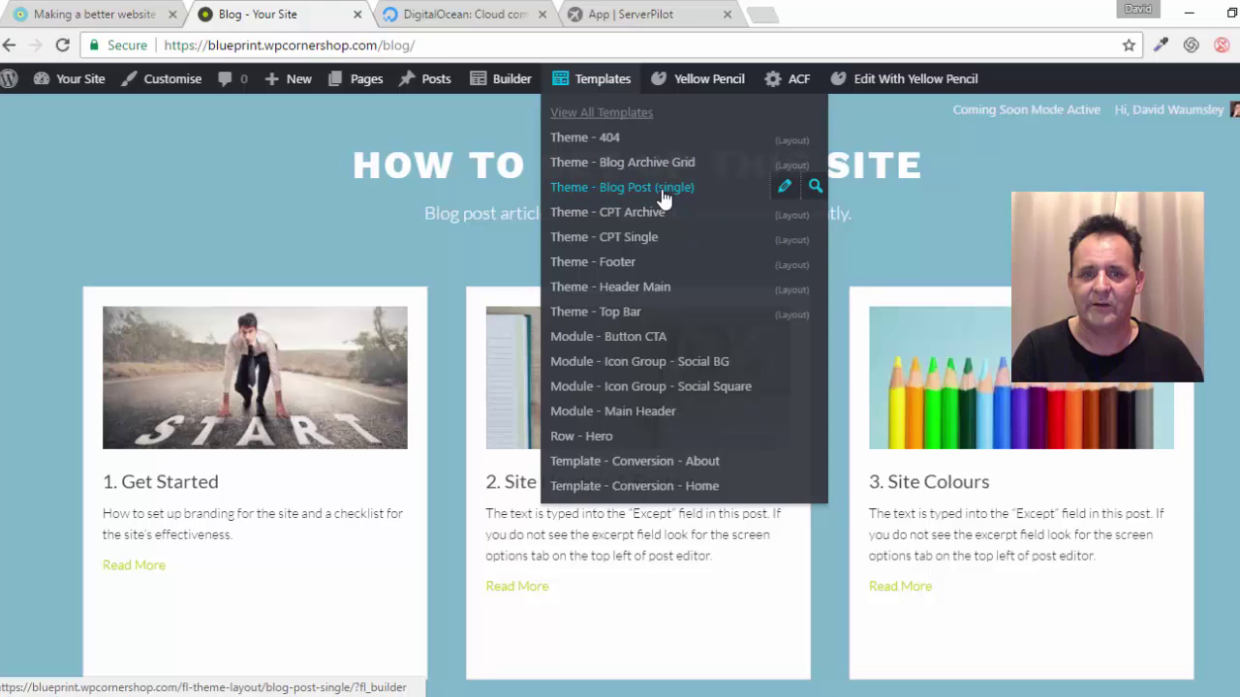
{"action": "left_click", "coordinate": [302, 382]}
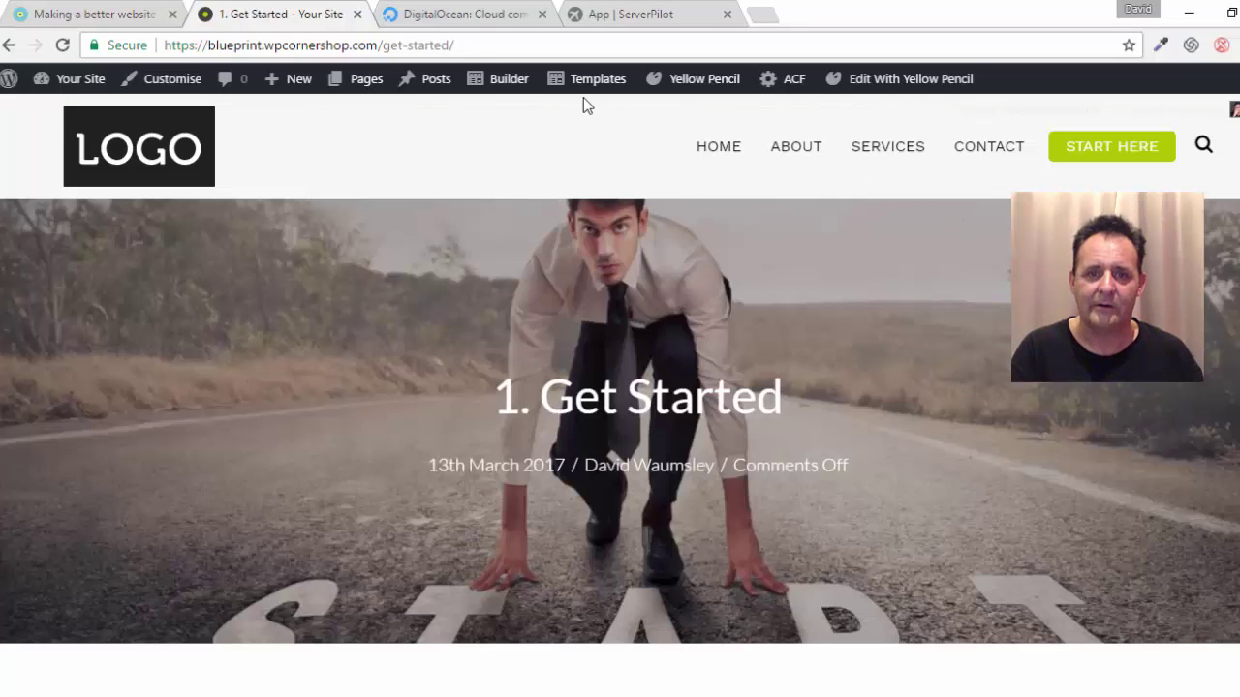
{"action": "scroll", "coordinate": [688, 307], "scroll_direction": "down", "scroll_amount": 5}
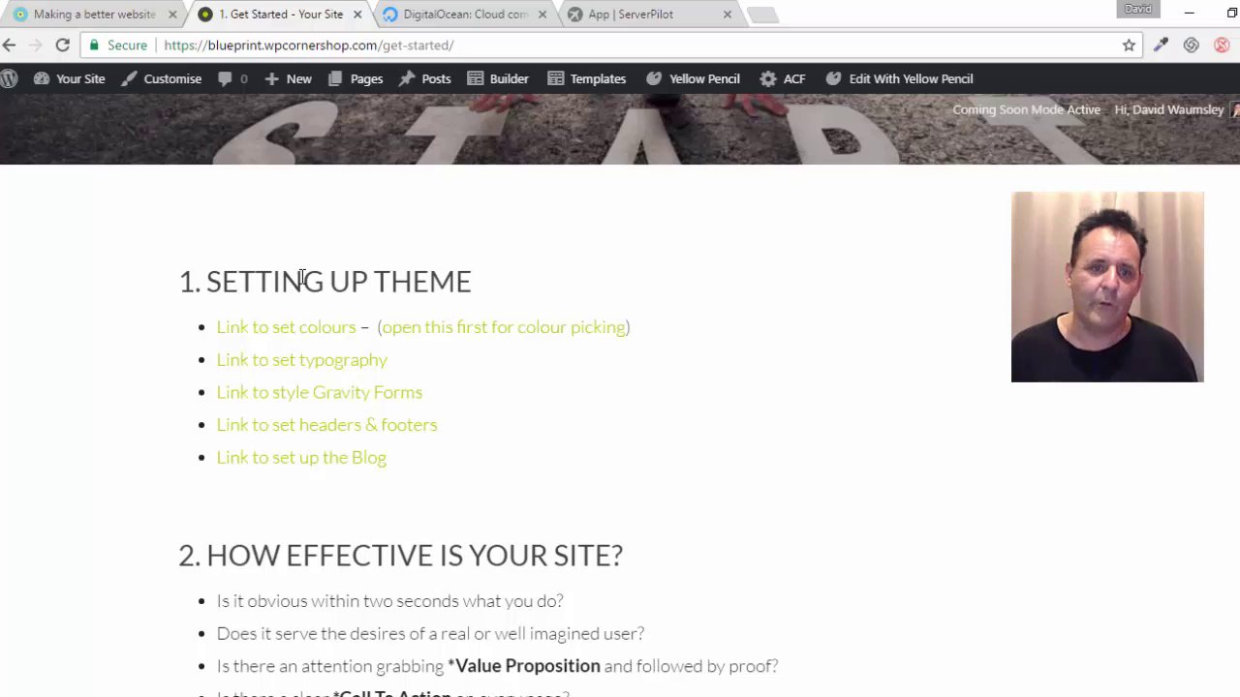
- Open the colour picking page and the customiser for site colours from the theme setup links
{"action": "left_click", "coordinate": [498, 329]}
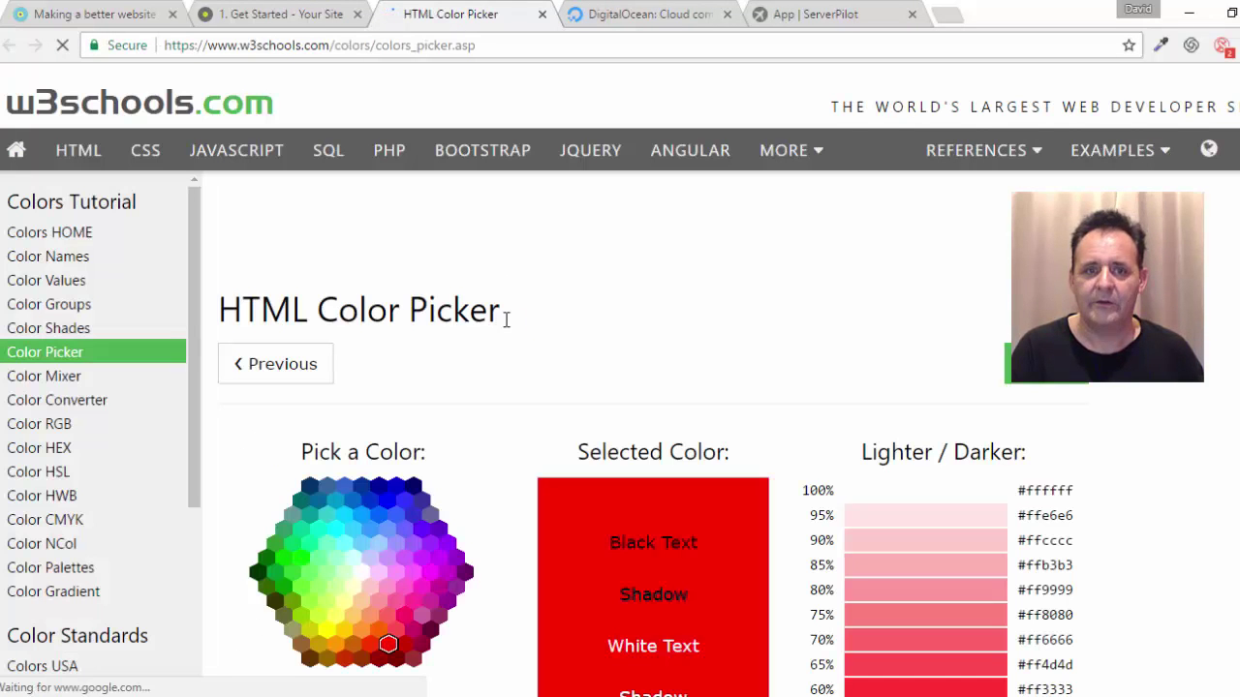
{"action": "left_click", "coordinate": [270, 17]}
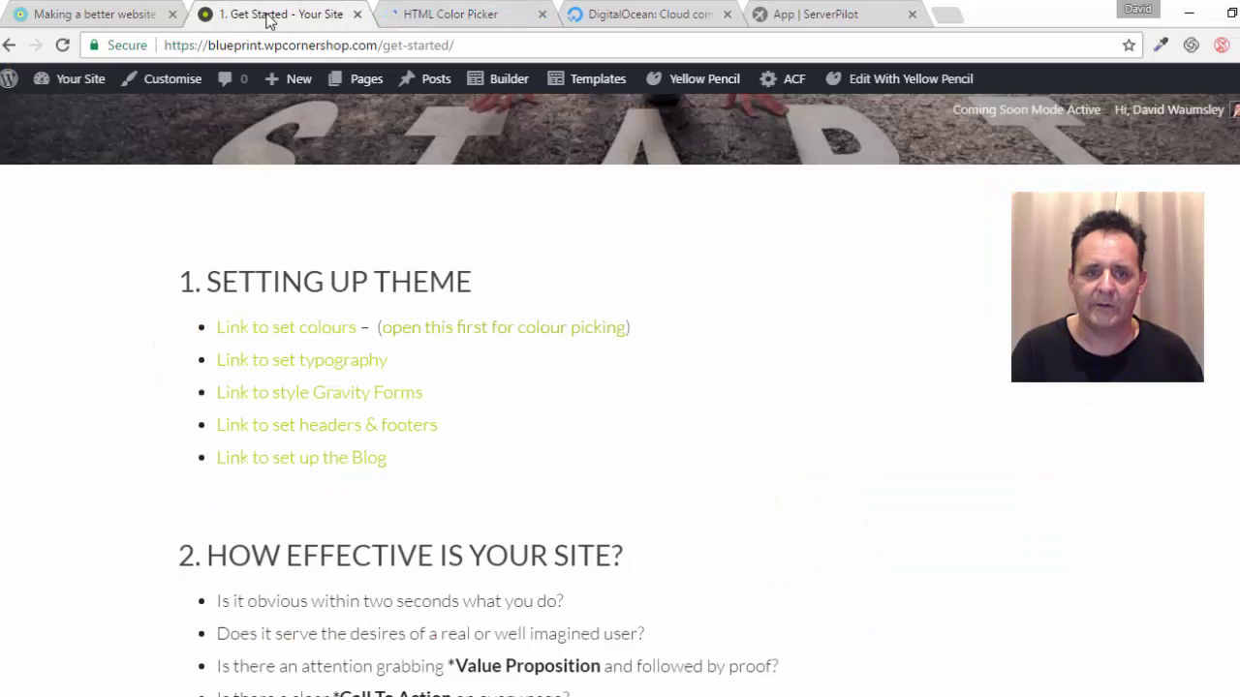
{"action": "left_click", "coordinate": [278, 330]}
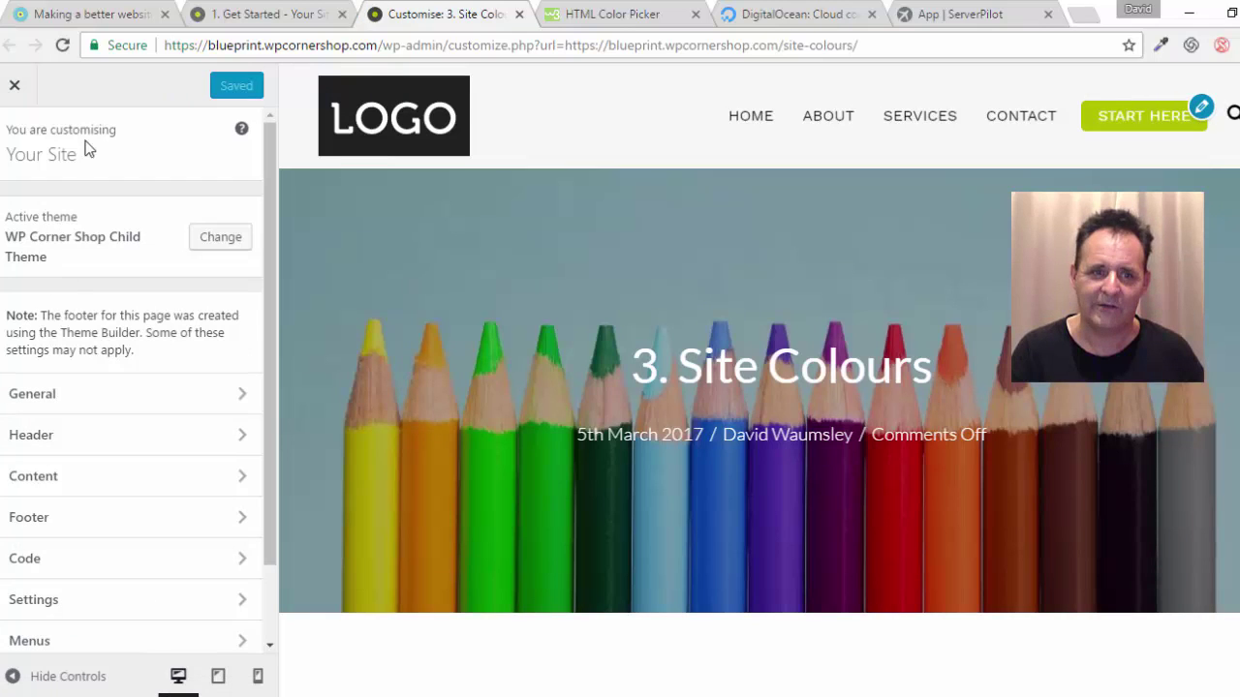
- Examine the "3. Site Colours" guide for the customiser areas that have colour settings
{"action": "scroll", "coordinate": [543, 262], "scroll_direction": "down", "scroll_amount": 5}
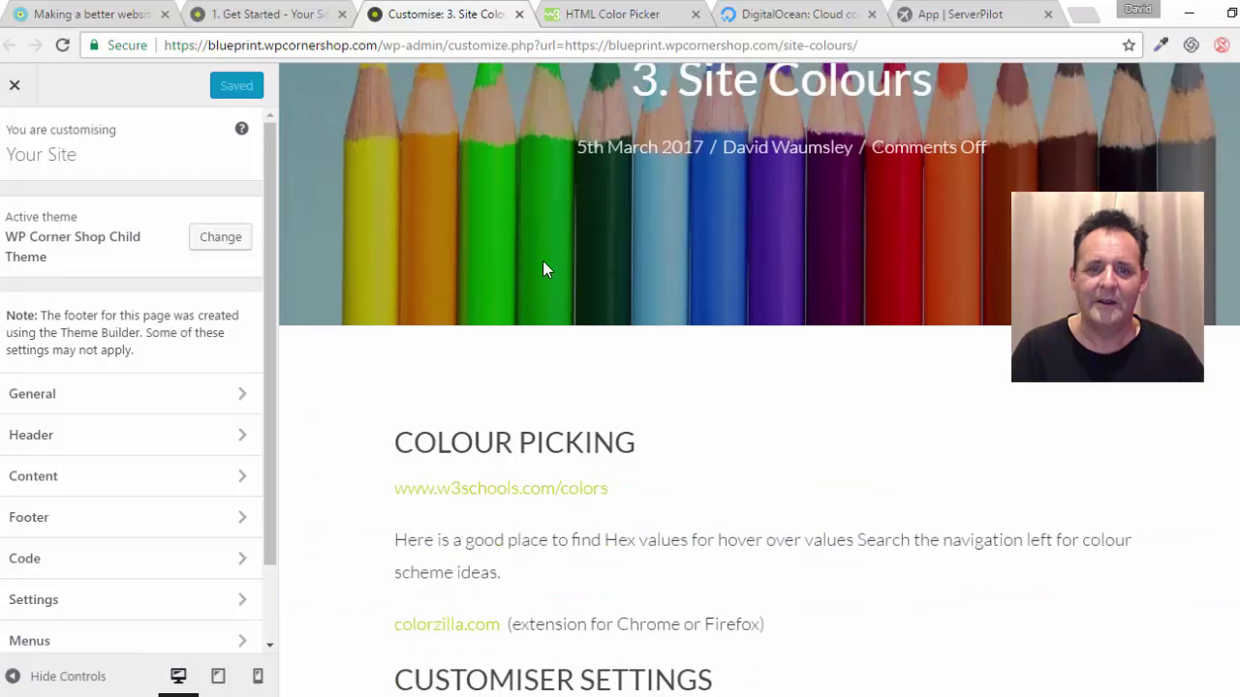
{"action": "scroll", "coordinate": [548, 268], "scroll_direction": "down", "scroll_amount": 1}
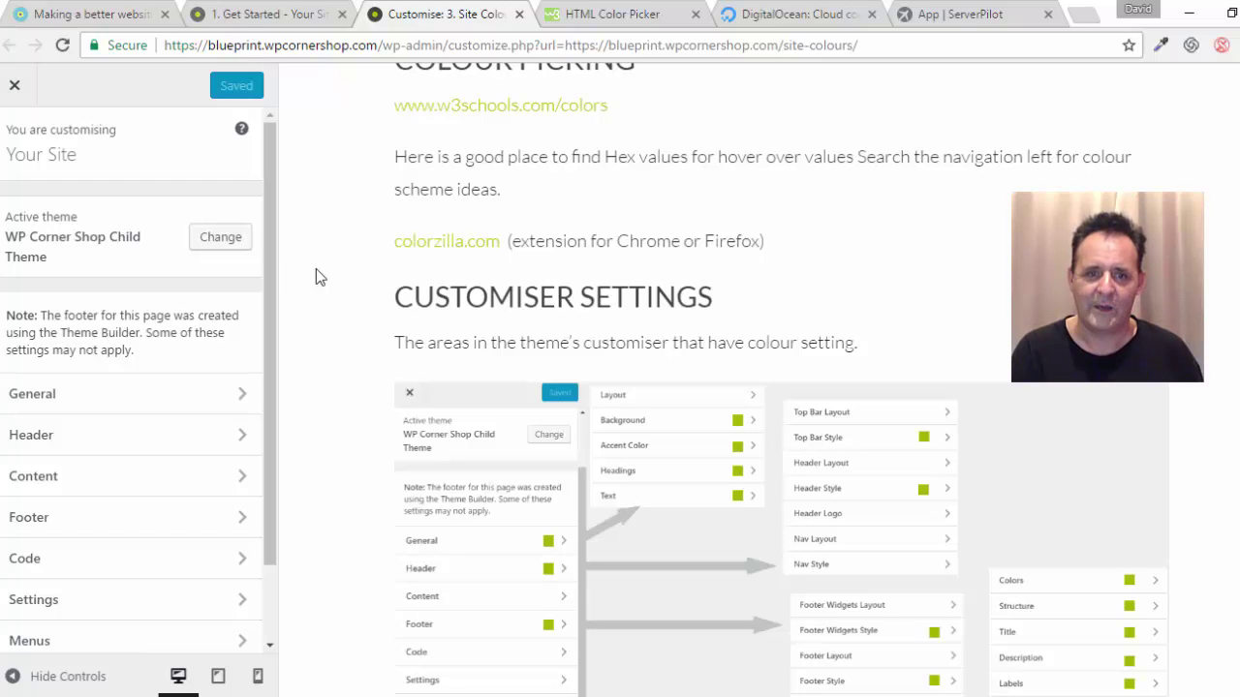
{"action": "scroll", "coordinate": [546, 323], "scroll_direction": "down", "scroll_amount": 1}
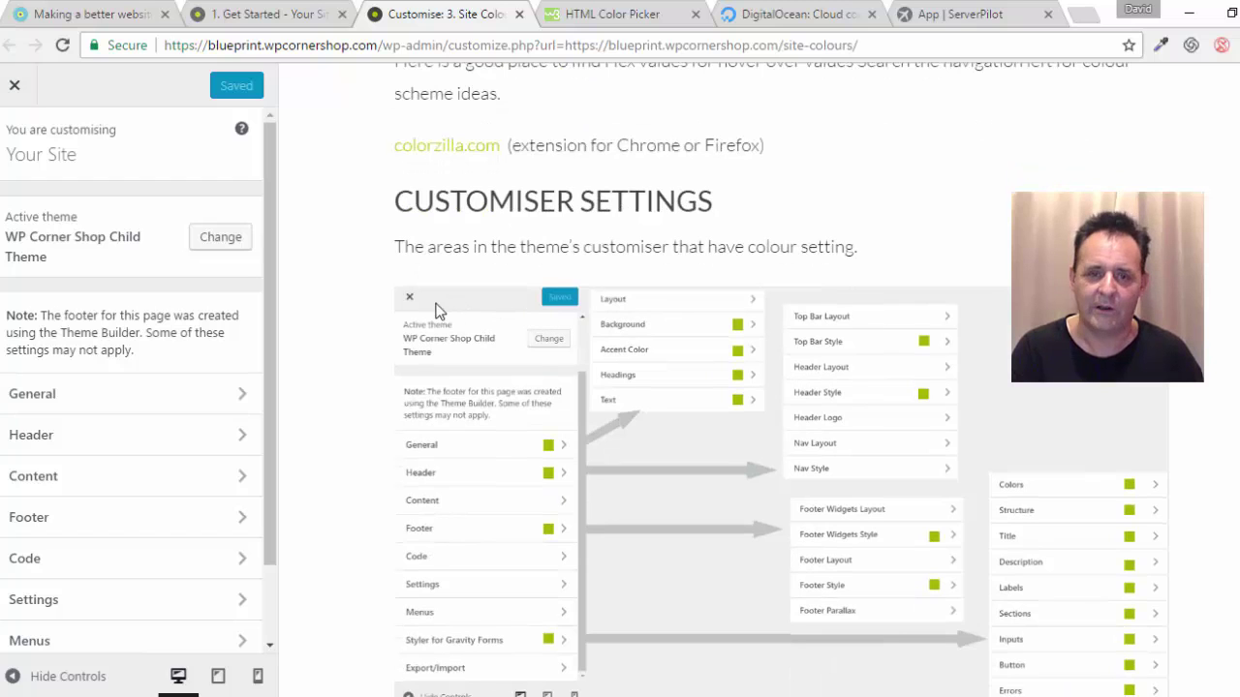
{"action": "scroll", "coordinate": [520, 376], "scroll_direction": "down", "scroll_amount": 2}
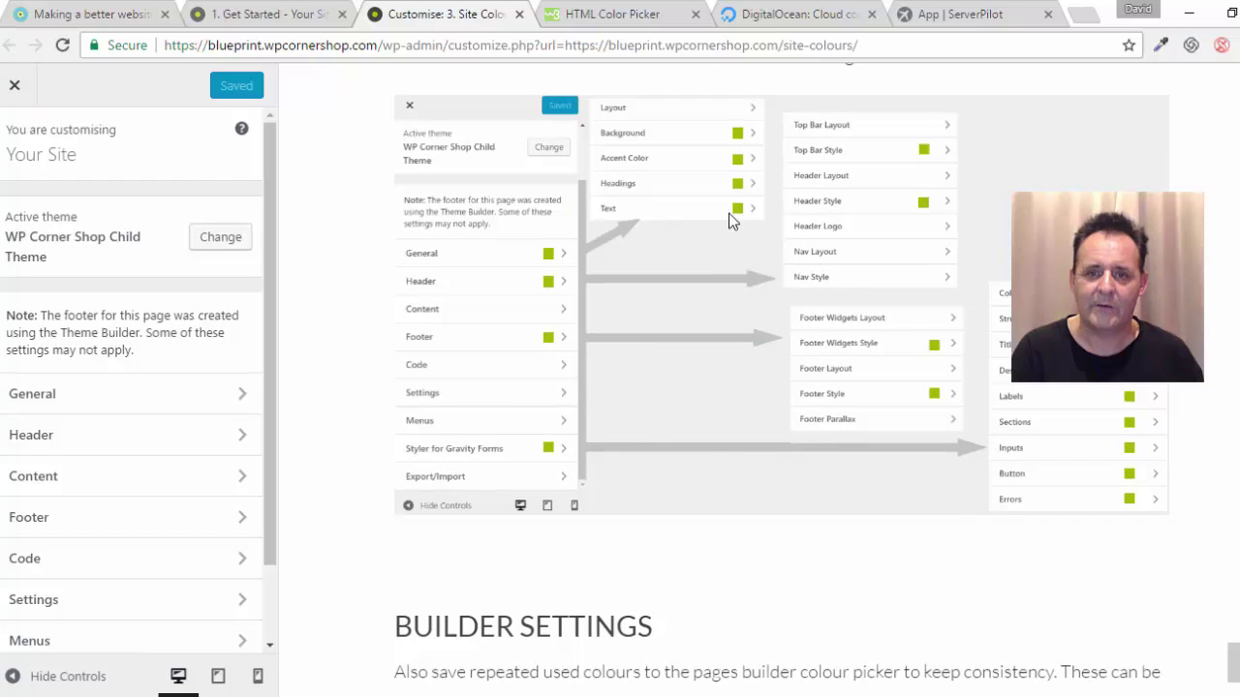
{"action": "scroll", "coordinate": [668, 301], "scroll_direction": "up", "scroll_amount": 1}
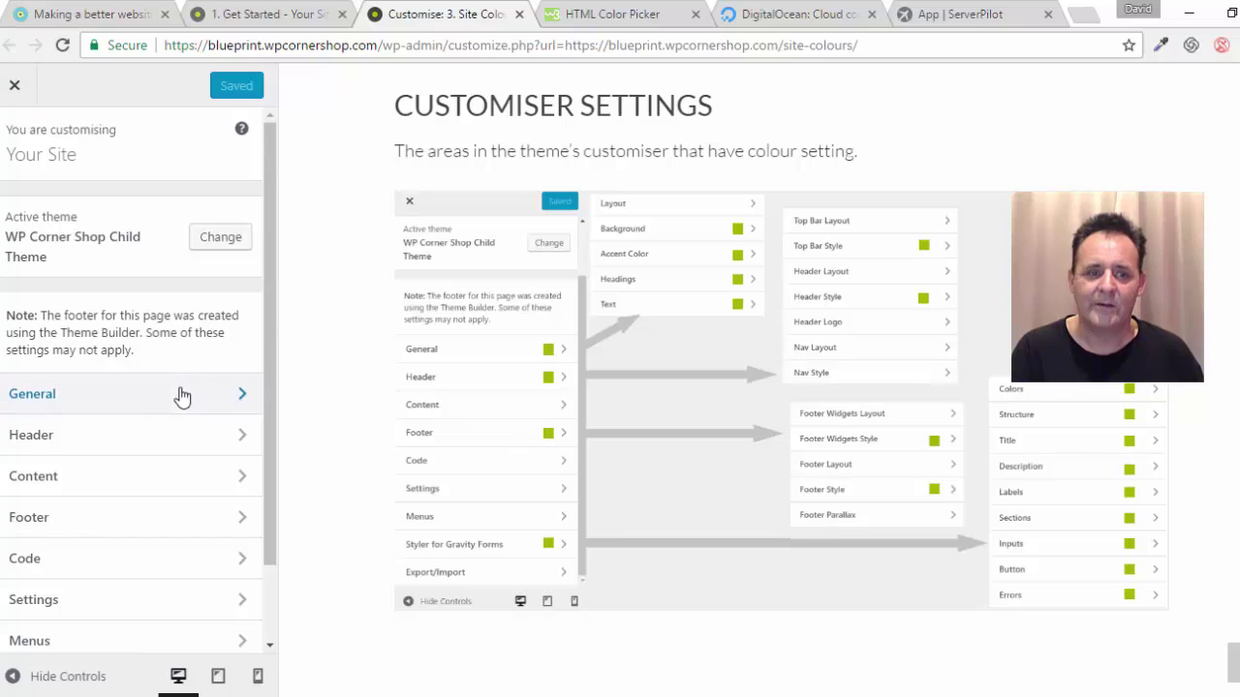
- Open the General accent colour setting in the customiser and copy its main colour's hex code
{"action": "left_click", "coordinate": [232, 397]}
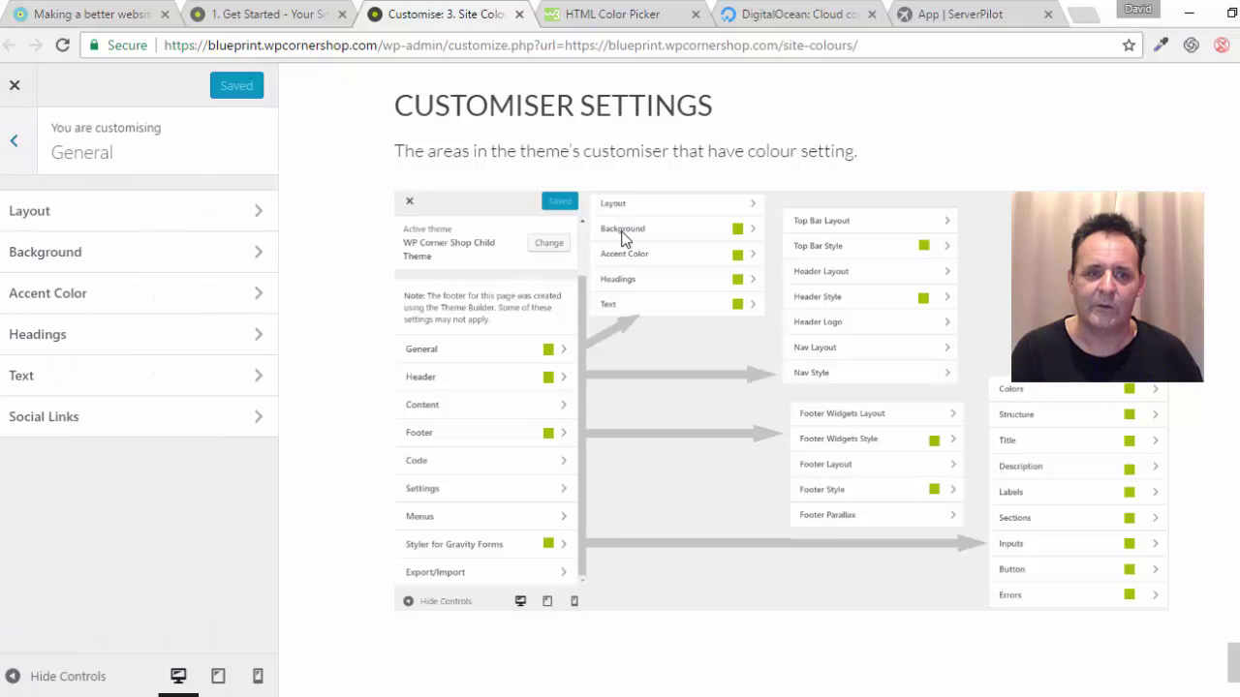
{"action": "left_click", "coordinate": [184, 296]}
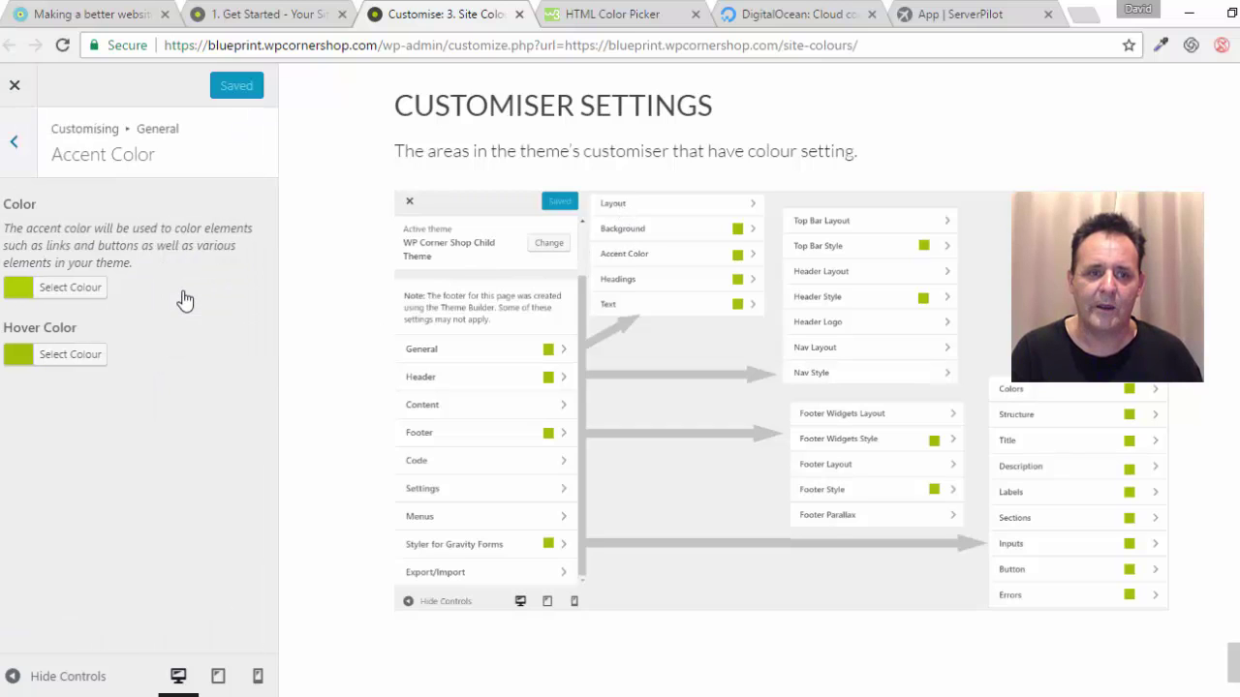
{"action": "left_click", "coordinate": [76, 295]}
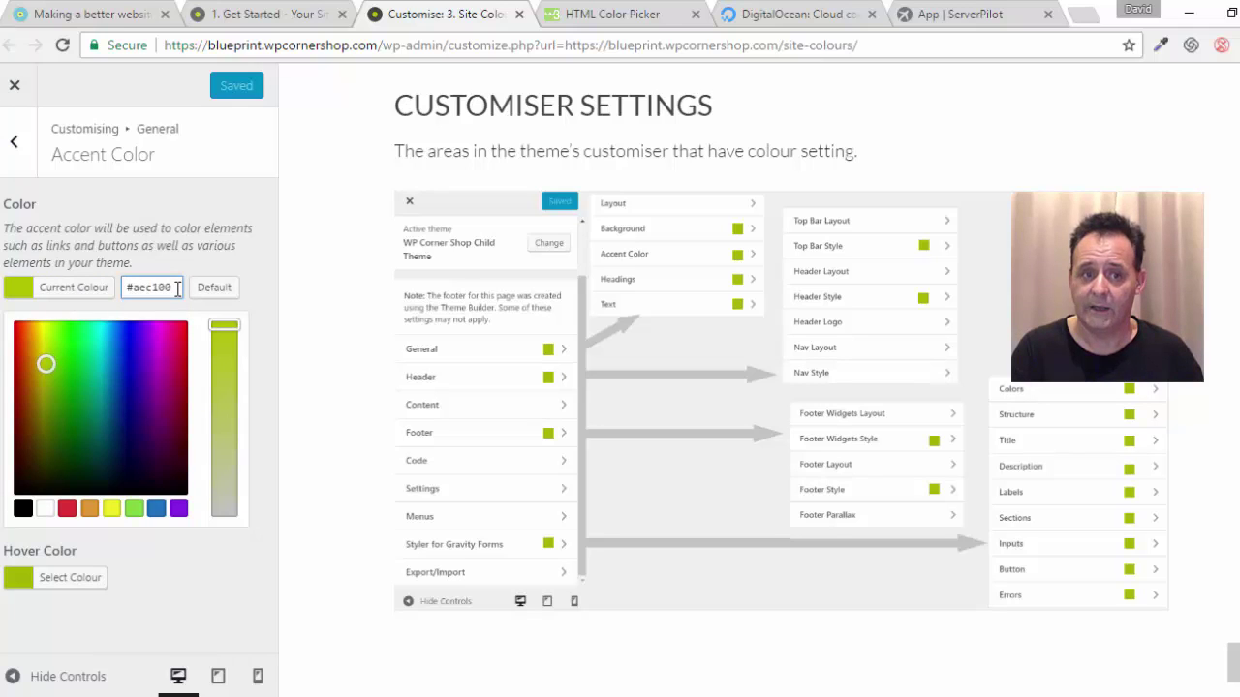
{"action": "left_click_drag", "start_coordinate": [177, 288], "coordinate": [129, 289]}
{"action": "key", "text": "ctrl+c"}
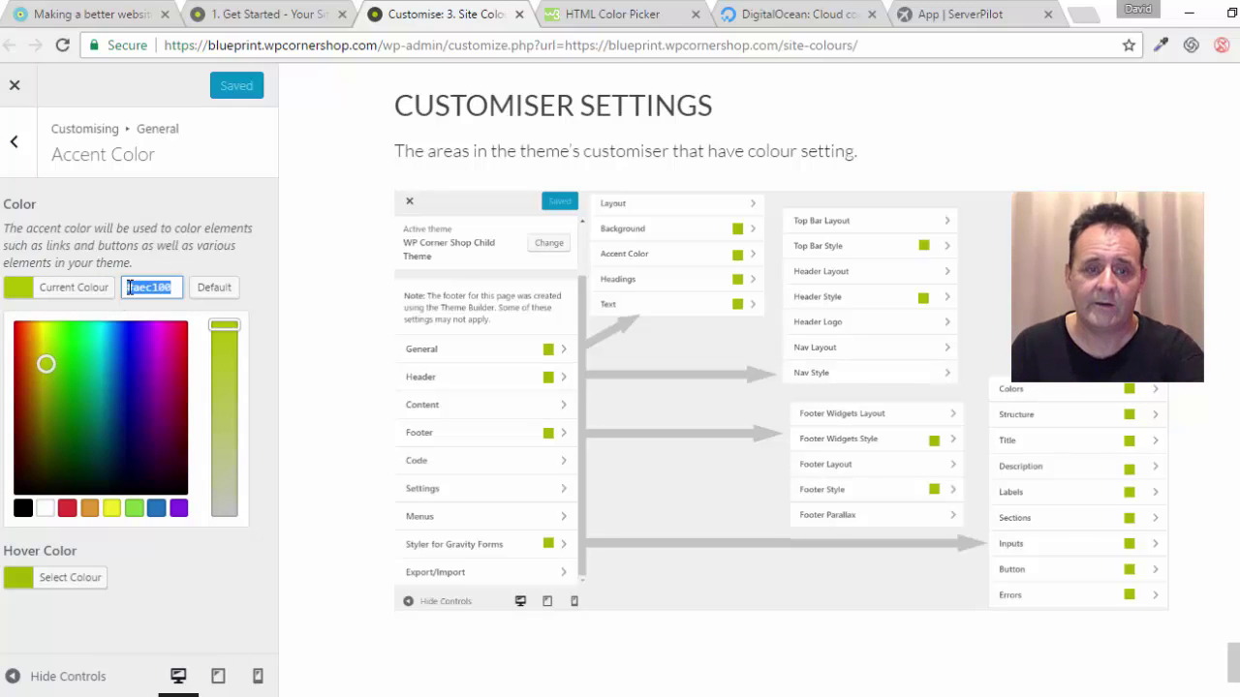
- Enter #aec100 in the w3schools HTML Color Picker and select the code of its darker 30% shade, #8a9900
{"action": "left_click", "coordinate": [612, 13]}
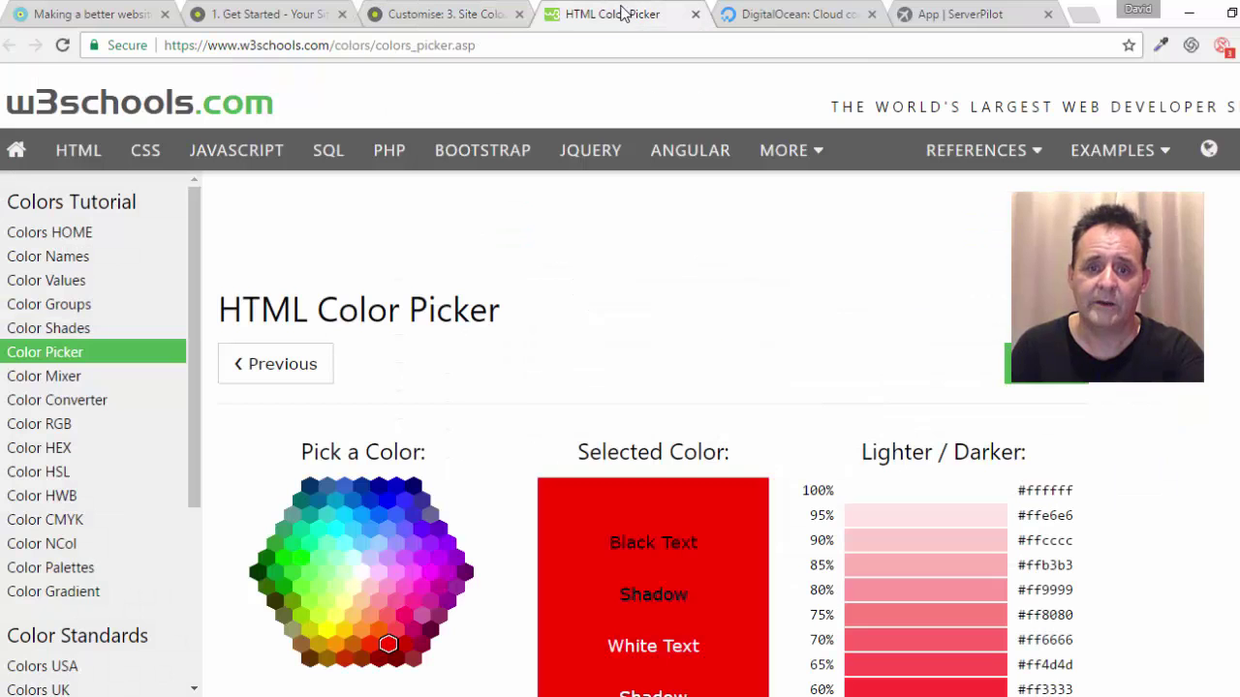
{"action": "scroll", "coordinate": [489, 245], "scroll_direction": "down", "scroll_amount": 3}
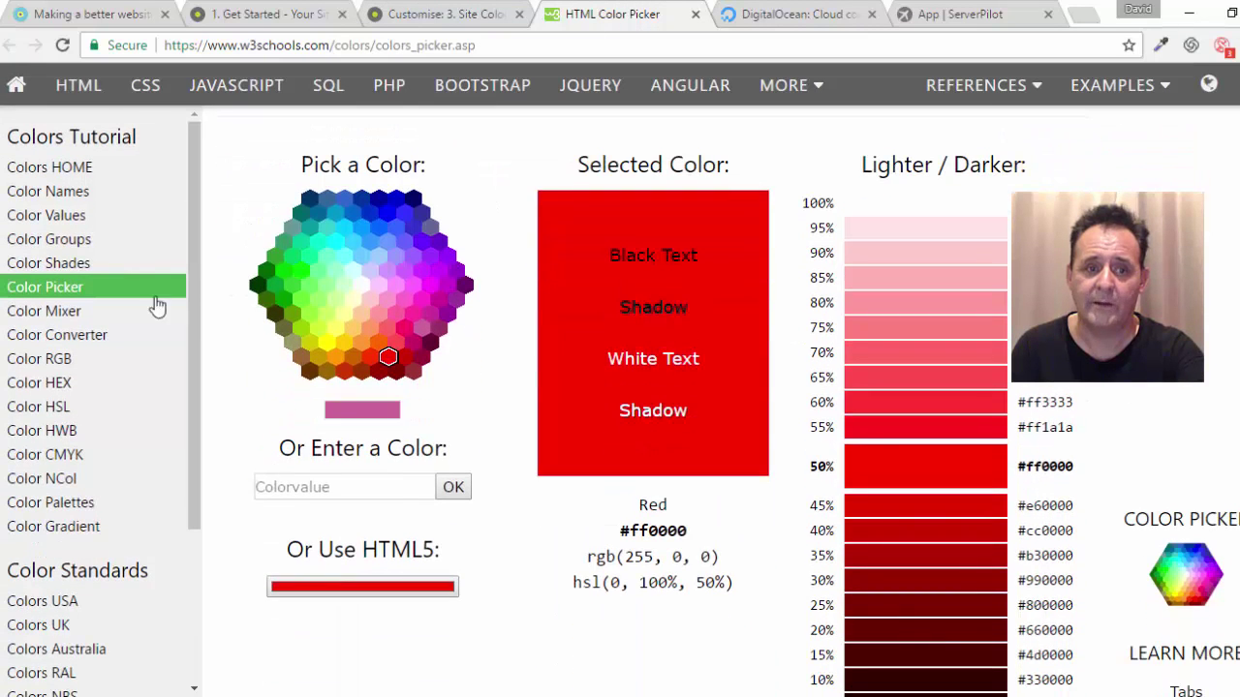
{"action": "left_click", "coordinate": [337, 486]}
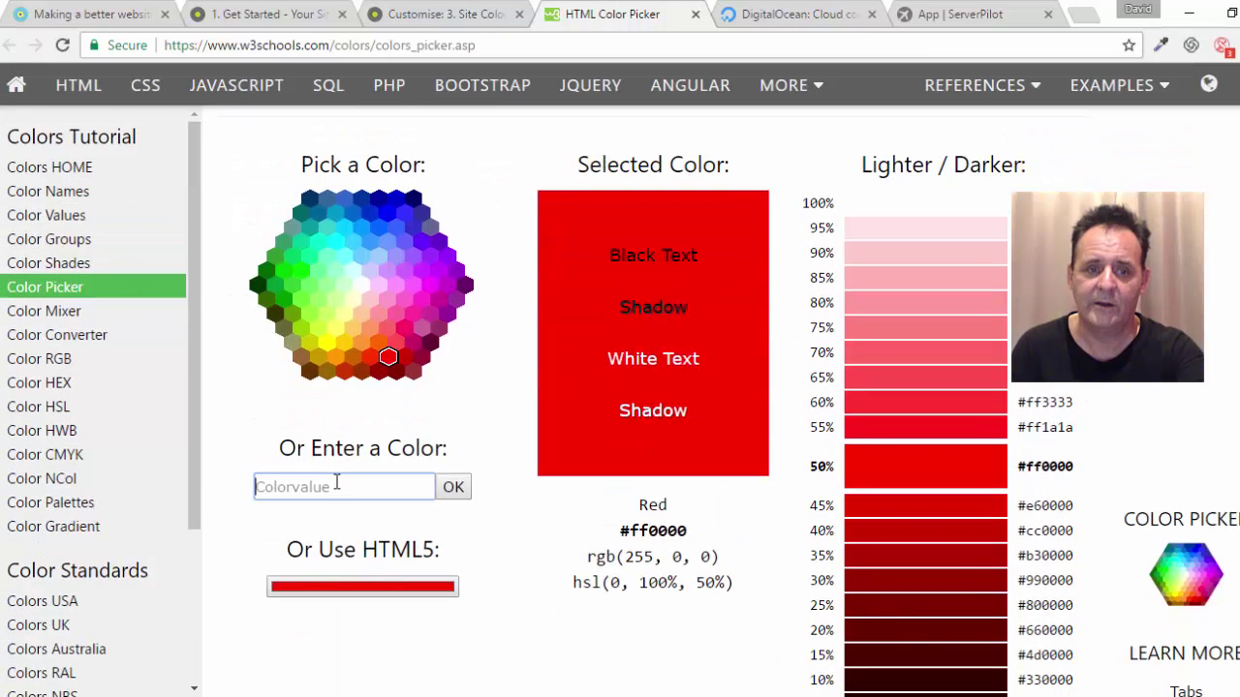
{"action": "key", "text": "ctrl+v"}
{"action": "left_click", "coordinate": [451, 489]}
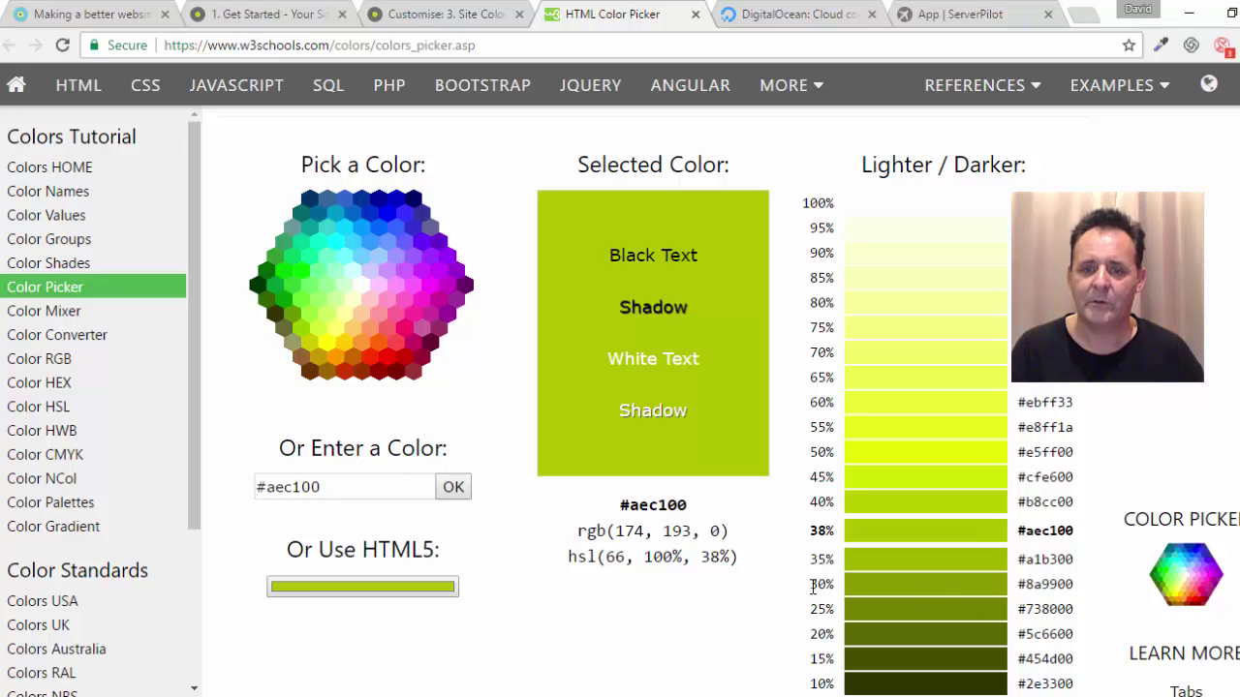
{"action": "left_click_drag", "start_coordinate": [1085, 592], "coordinate": [1013, 587]}
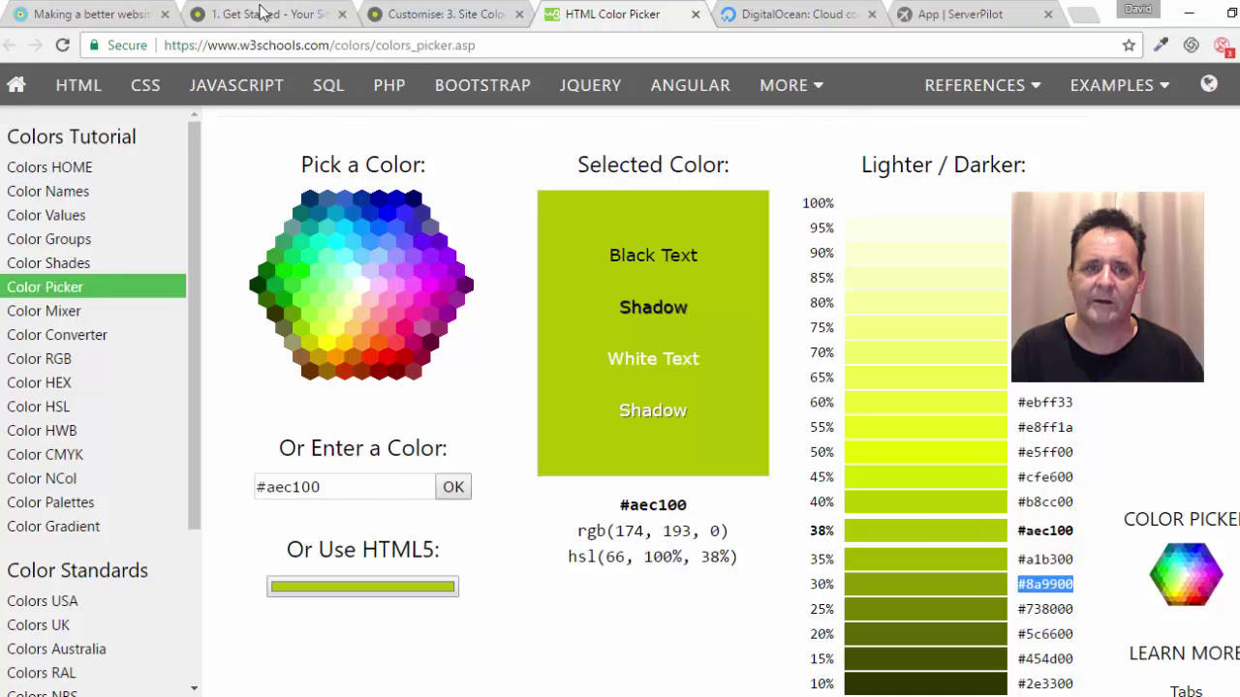
- Close the colour picker and customiser pages, and reopen the colour settings link from the Get Started article
{"action": "left_click", "coordinate": [413, 14]}
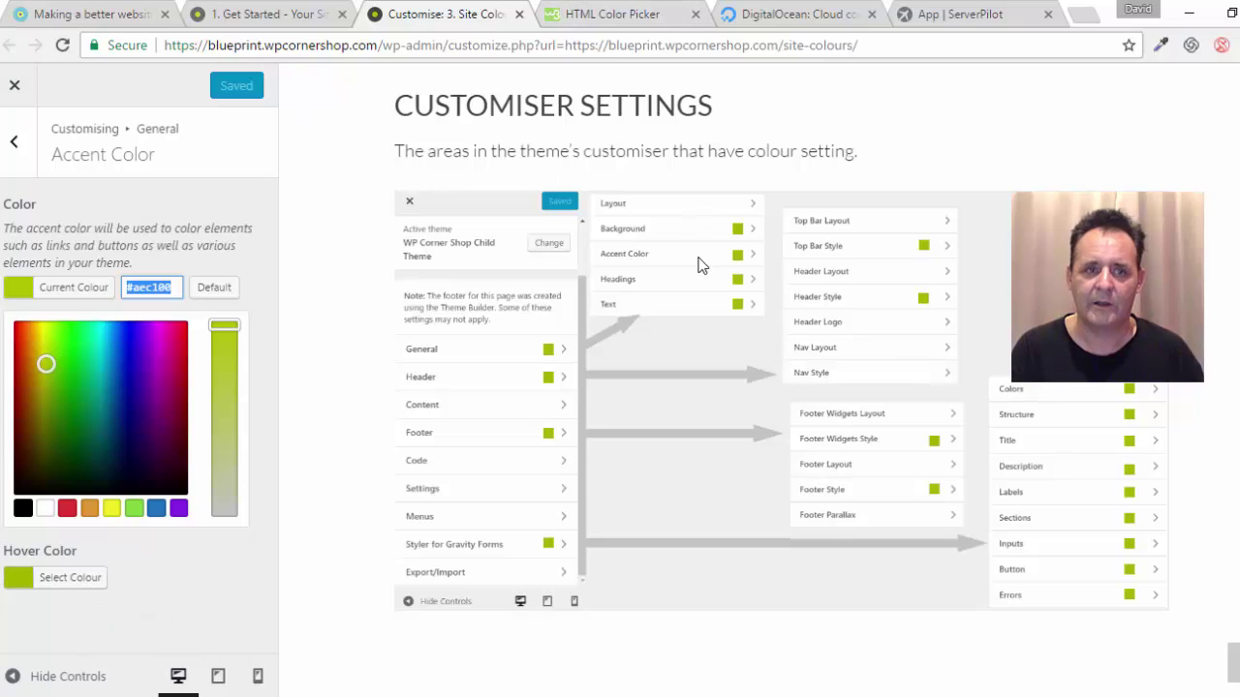
{"action": "left_click", "coordinate": [696, 14]}
{"action": "left_click", "coordinate": [520, 14]}
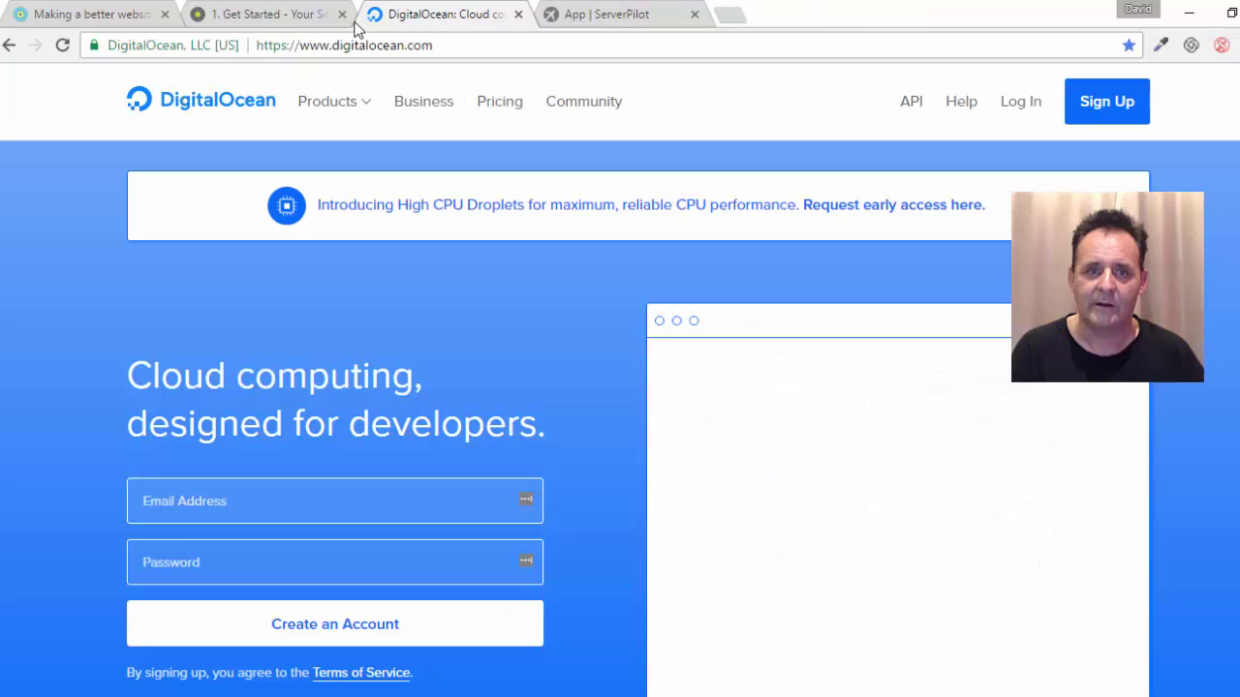
{"action": "left_click", "coordinate": [269, 16]}
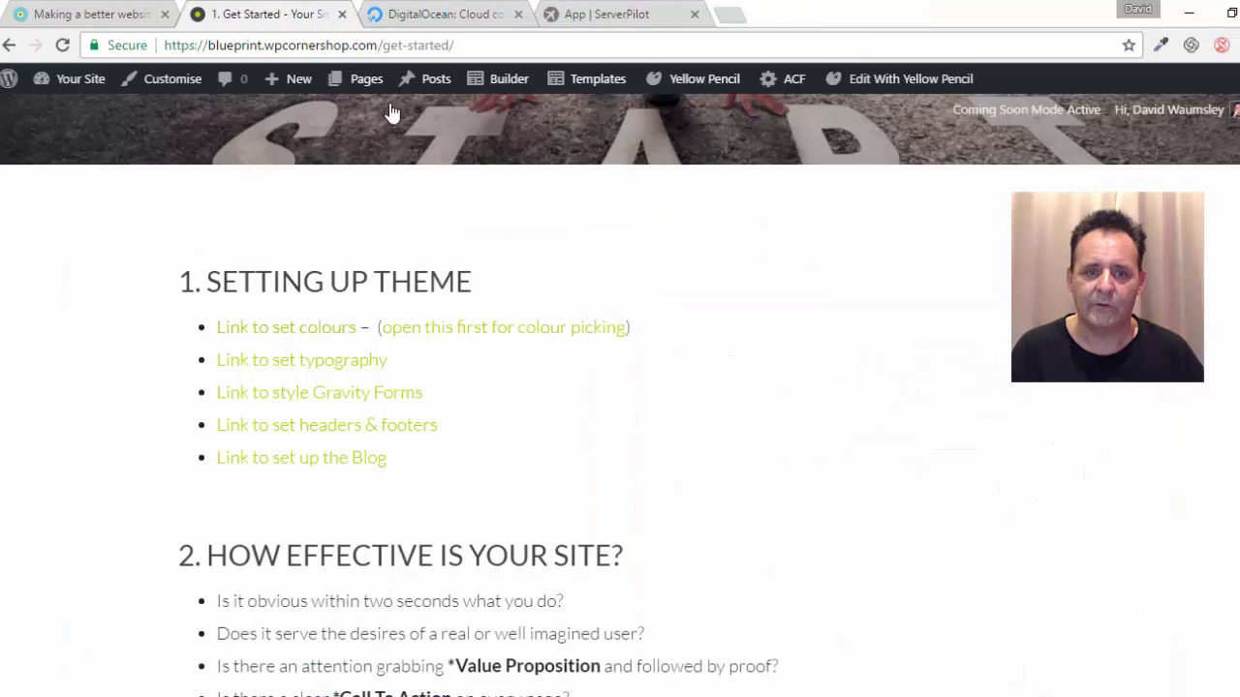
{"action": "left_click", "coordinate": [286, 330]}
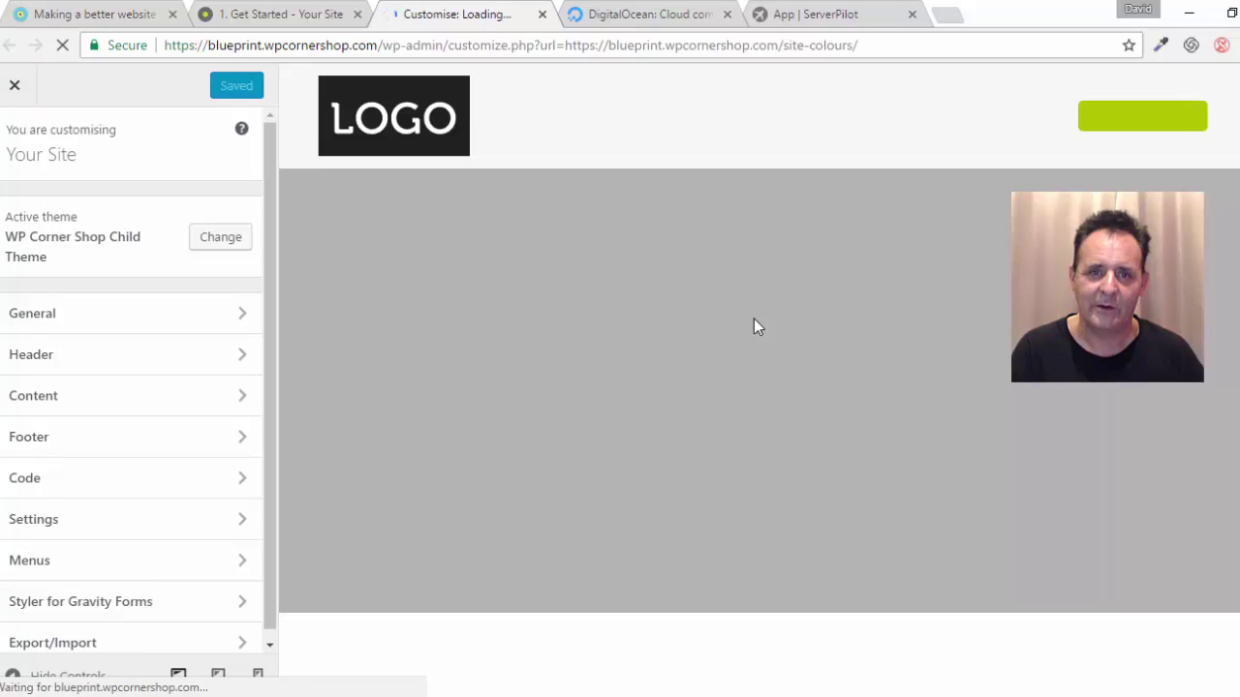
- Look over the site colours preview and open the typography guide from the Get Started article
{"action": "scroll", "coordinate": [756, 322], "scroll_direction": "down", "scroll_amount": 15}
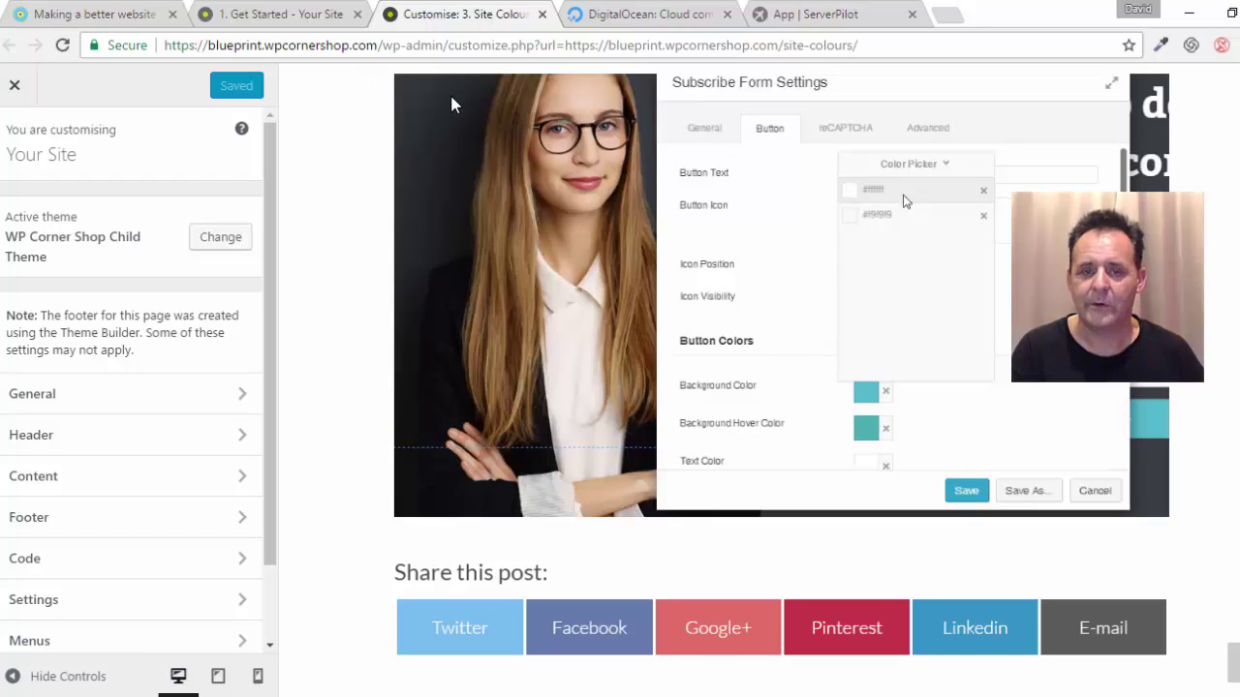
{"action": "left_click", "coordinate": [271, 13]}
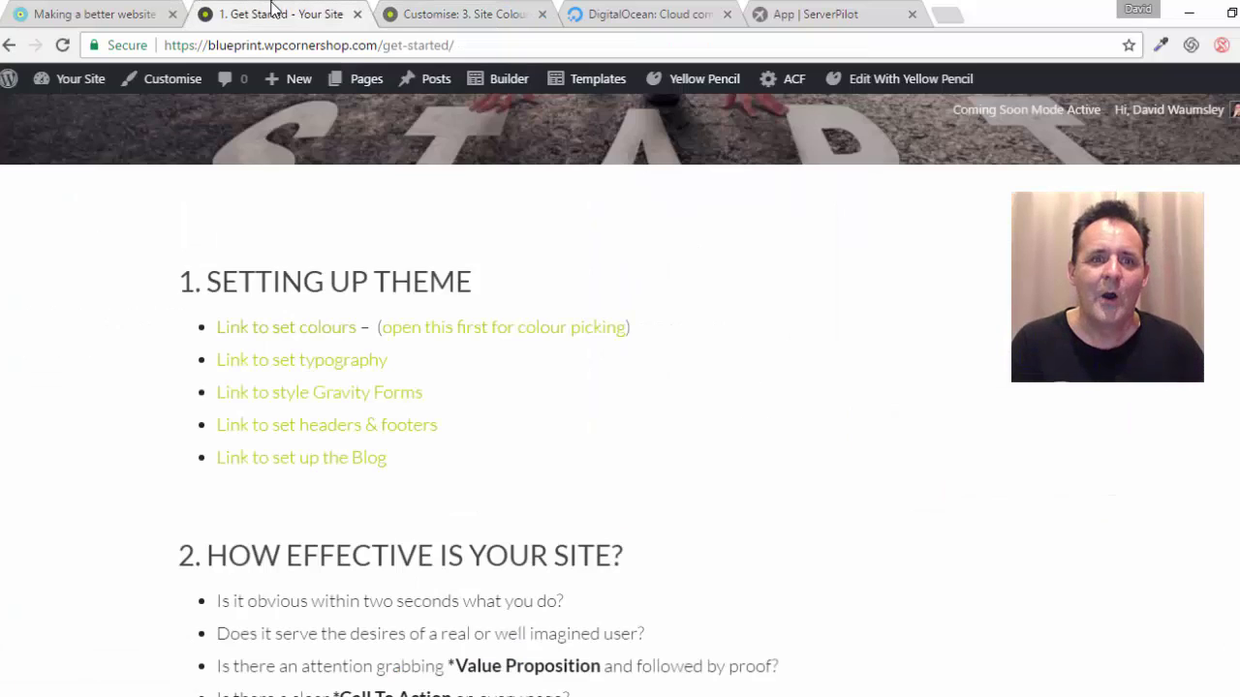
{"action": "left_click", "coordinate": [335, 364]}
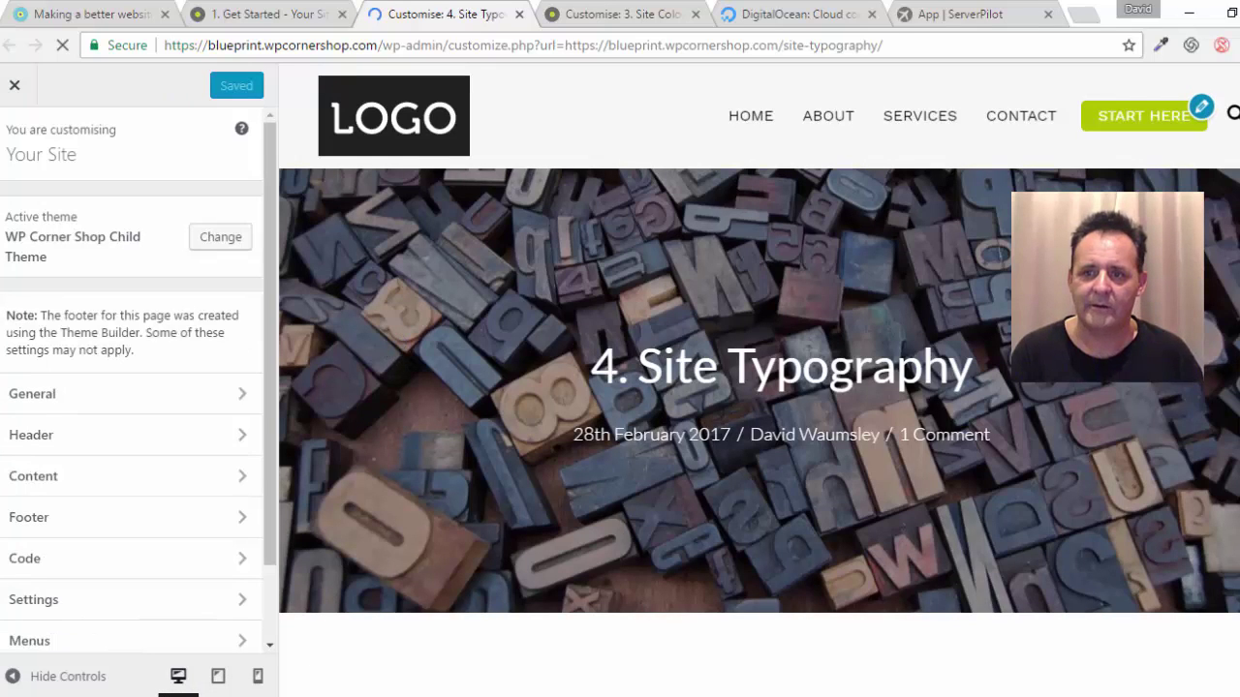
- Open the General headings settings in the customiser and examine the sample headers on the typography page
{"action": "scroll", "coordinate": [760, 388], "scroll_direction": "down", "scroll_amount": 5}
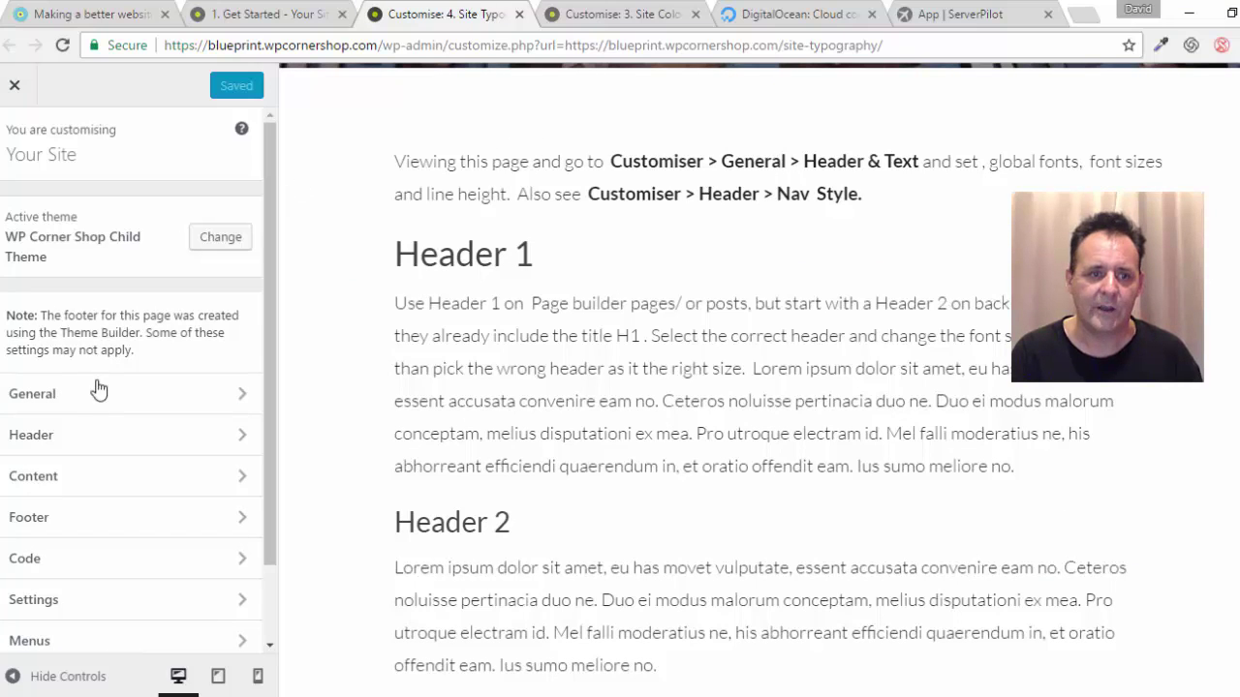
{"action": "left_click", "coordinate": [185, 399]}
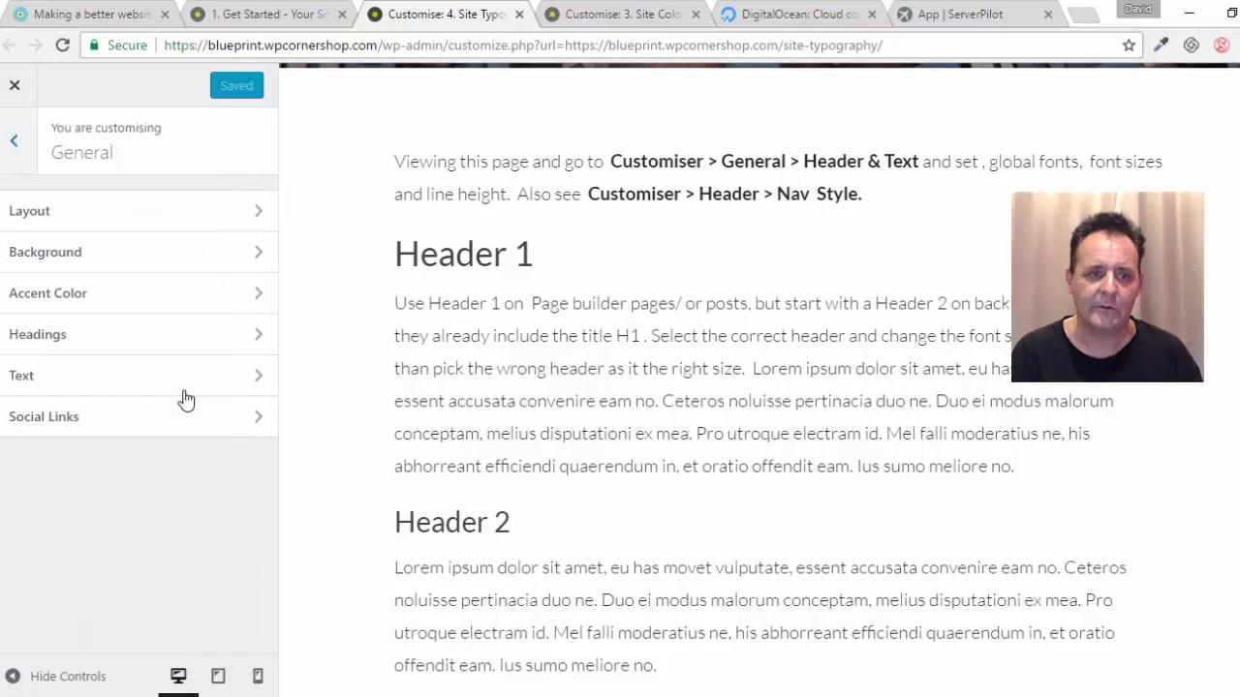
{"action": "left_click", "coordinate": [125, 348]}
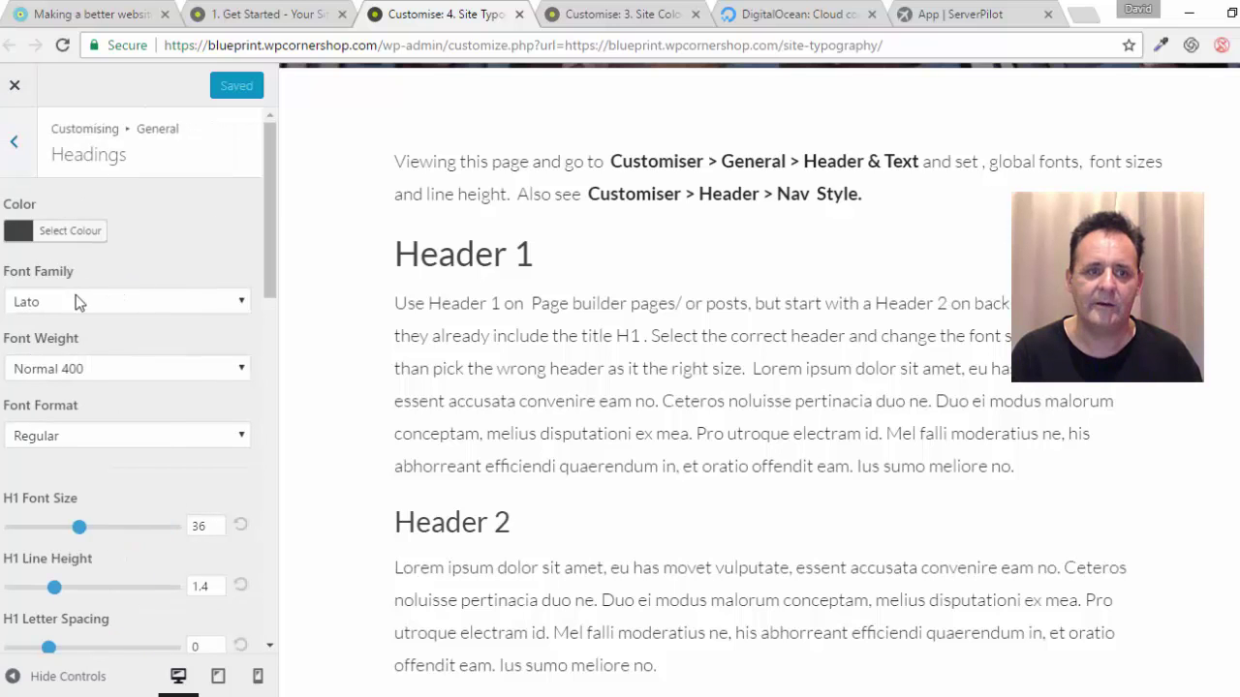
{"action": "scroll", "coordinate": [761, 361], "scroll_direction": "down", "scroll_amount": 6}
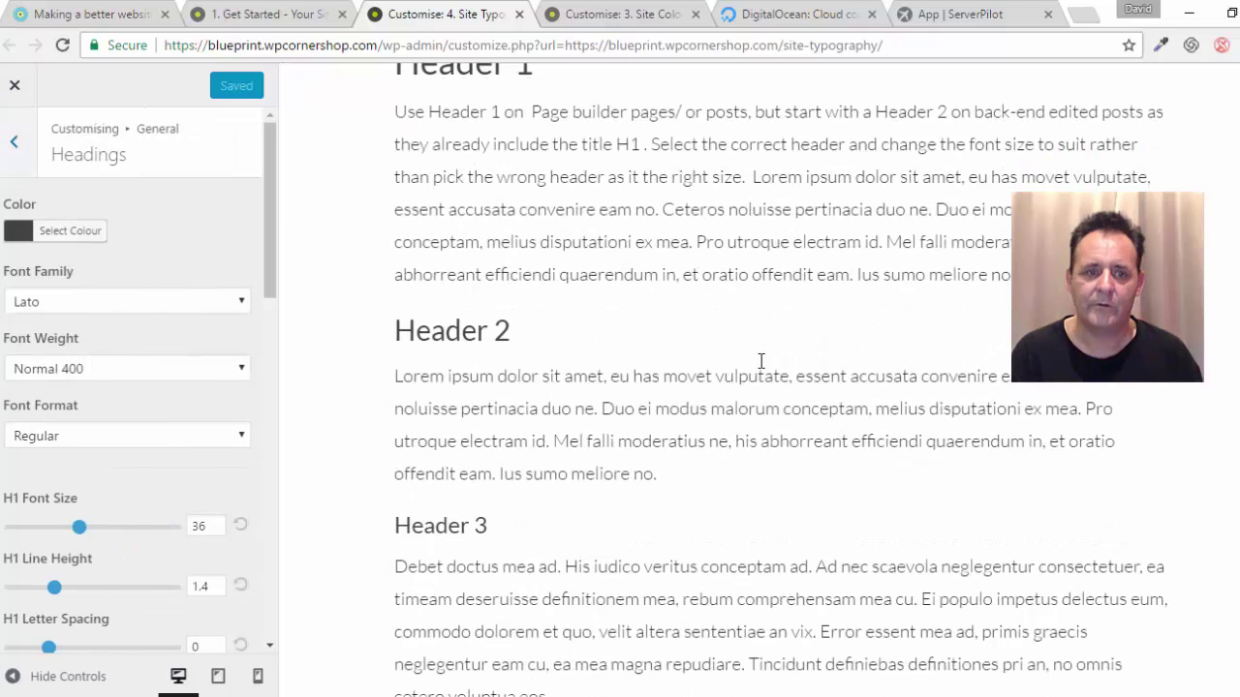
{"action": "scroll", "coordinate": [759, 360], "scroll_direction": "down", "scroll_amount": 5}
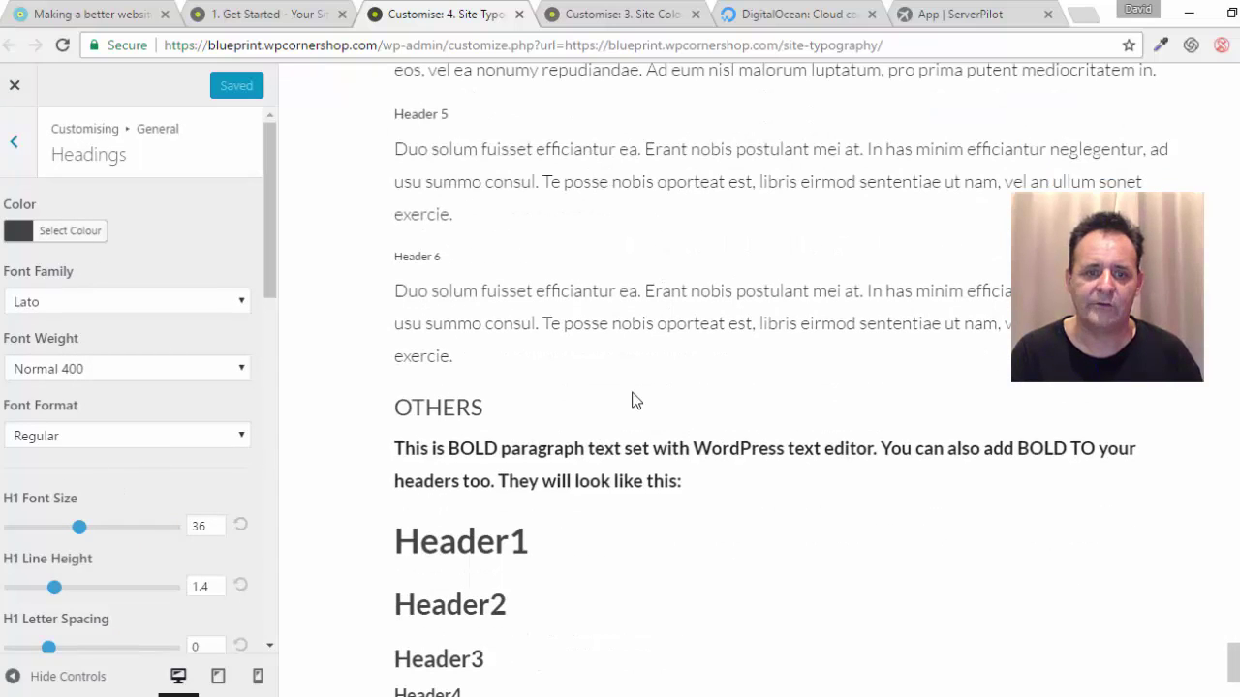
{"action": "scroll", "coordinate": [635, 400], "scroll_direction": "down", "scroll_amount": 2}
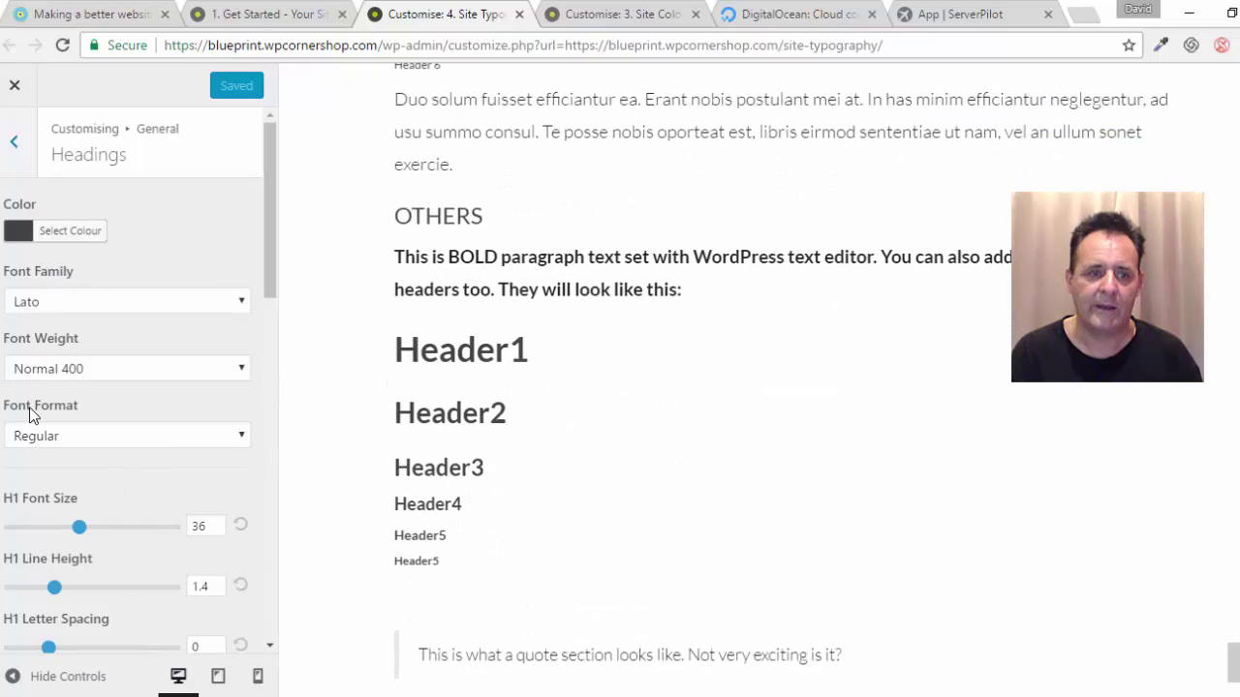
- Set the H1 font size to 49 and the H2 font size to 42, check the sample headers, and leave without saving
{"action": "left_click_drag", "start_coordinate": [79, 527], "coordinate": [130, 522]}
{"action": "scroll", "coordinate": [130, 522], "scroll_direction": "down", "scroll_amount": 3}
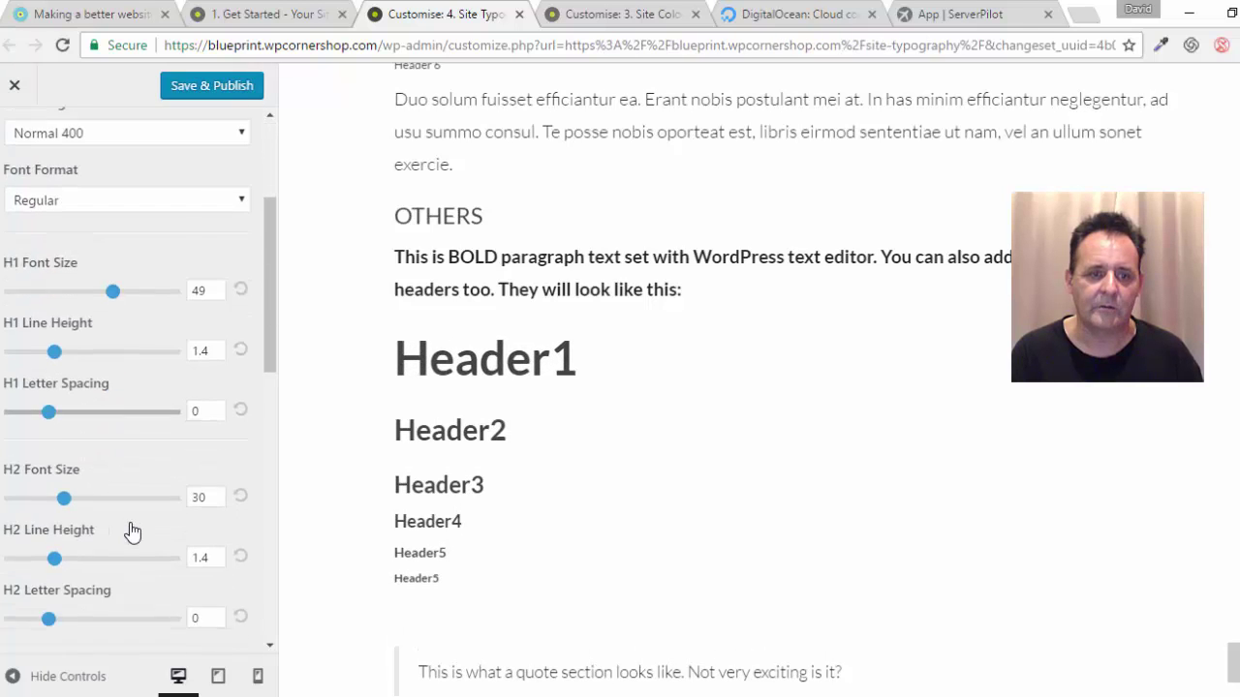
{"action": "scroll", "coordinate": [133, 532], "scroll_direction": "down", "scroll_amount": 2}
{"action": "left_click_drag", "start_coordinate": [61, 351], "coordinate": [92, 351]}
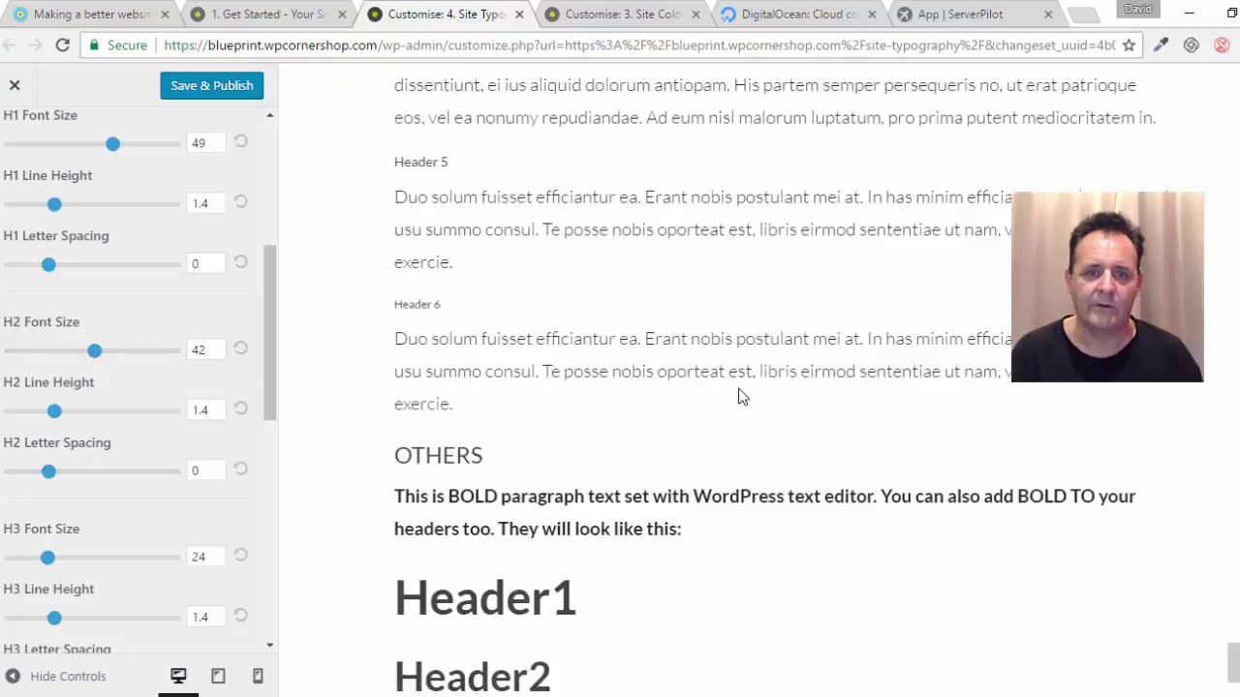
{"action": "scroll", "coordinate": [738, 388], "scroll_direction": "up", "scroll_amount": 12}
{"action": "scroll", "coordinate": [741, 388], "scroll_direction": "down", "scroll_amount": 3}
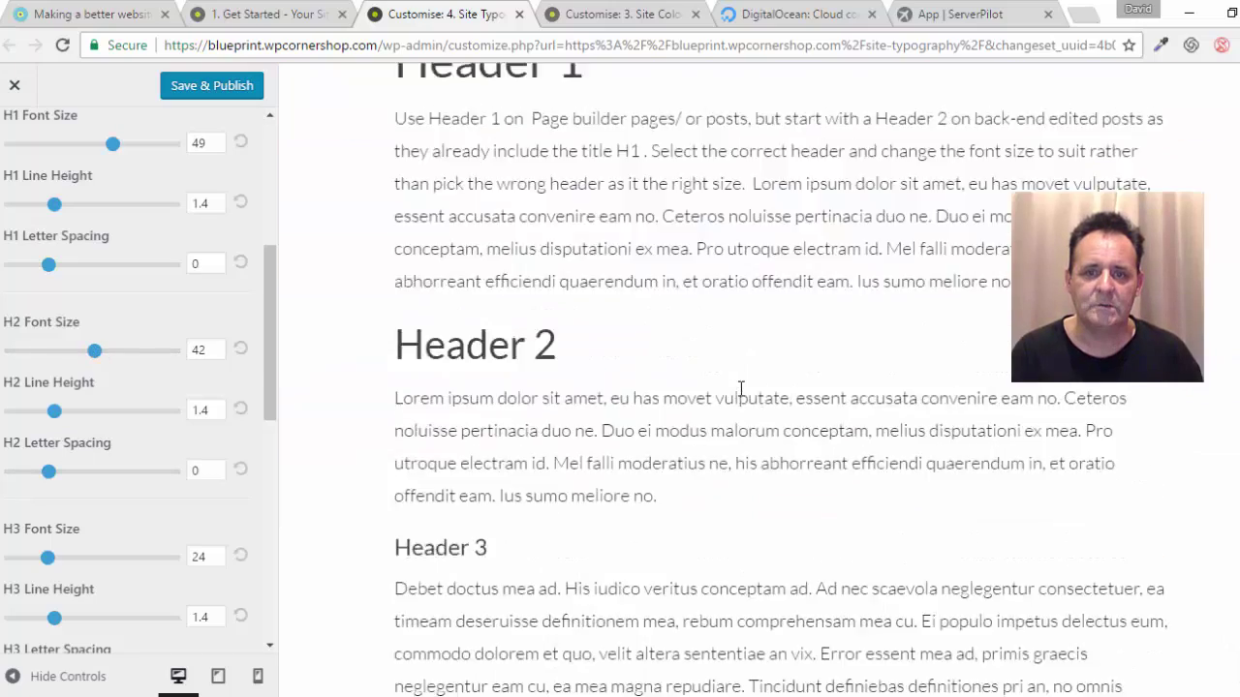
{"action": "scroll", "coordinate": [741, 389], "scroll_direction": "down", "scroll_amount": 10}
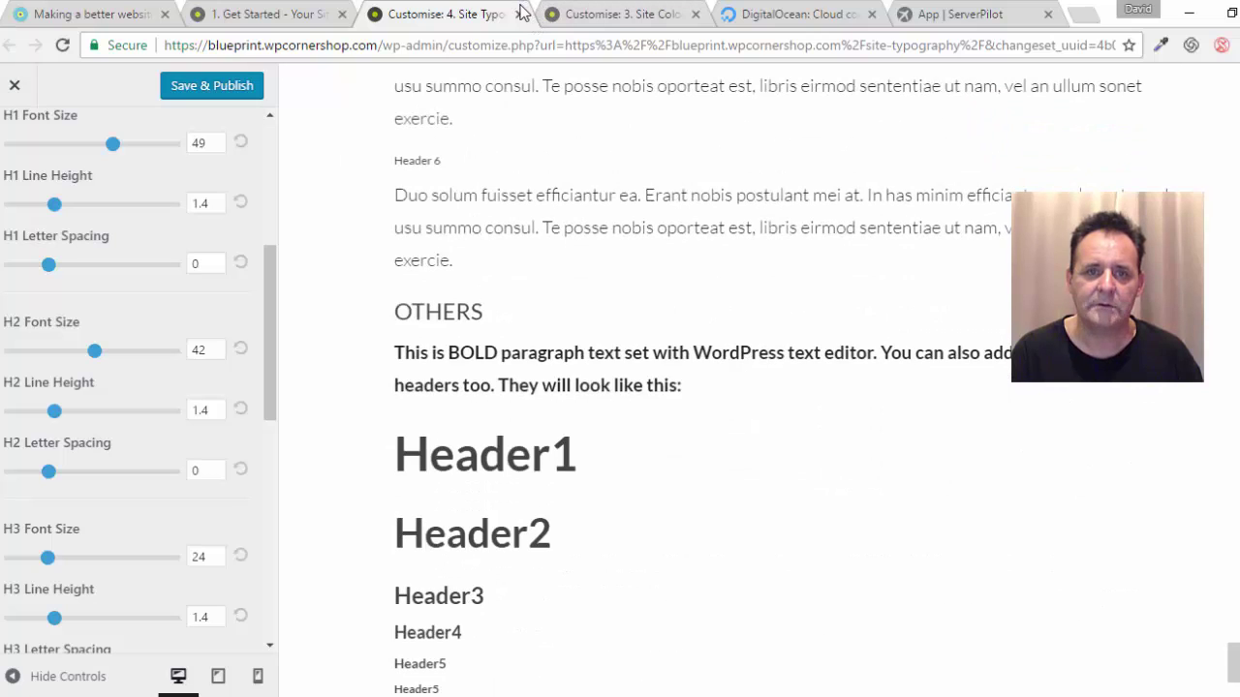
{"action": "left_click", "coordinate": [520, 15]}
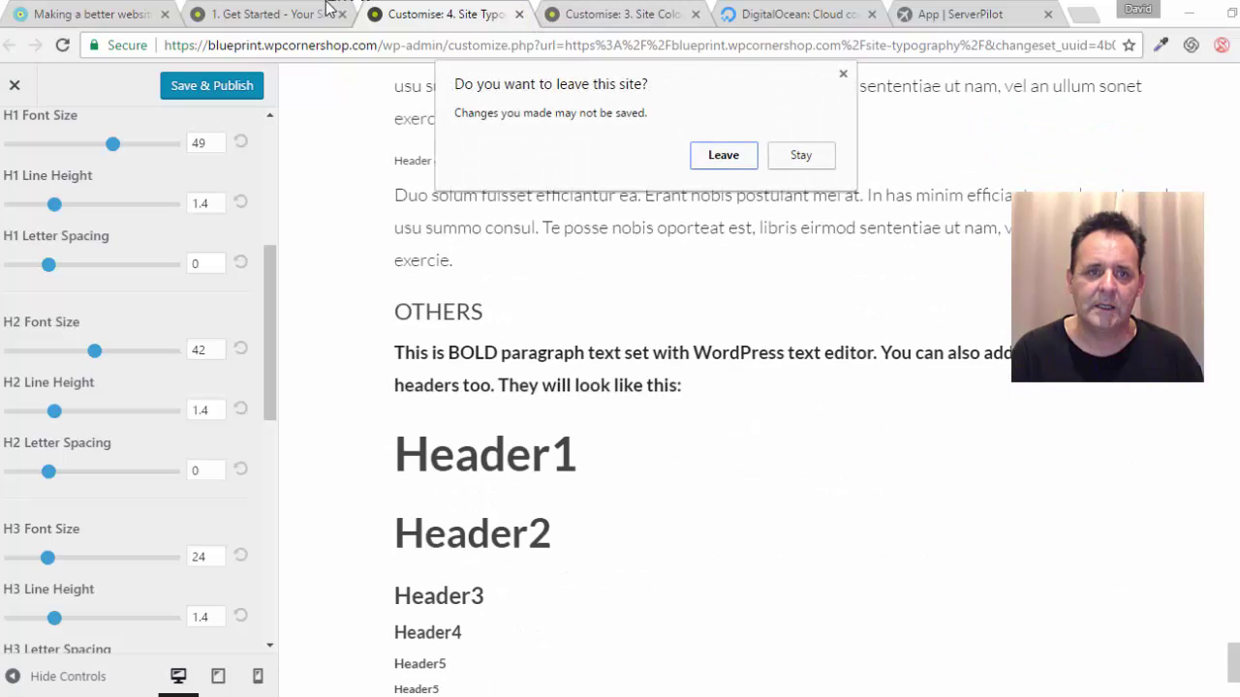
{"action": "left_click", "coordinate": [722, 156]}
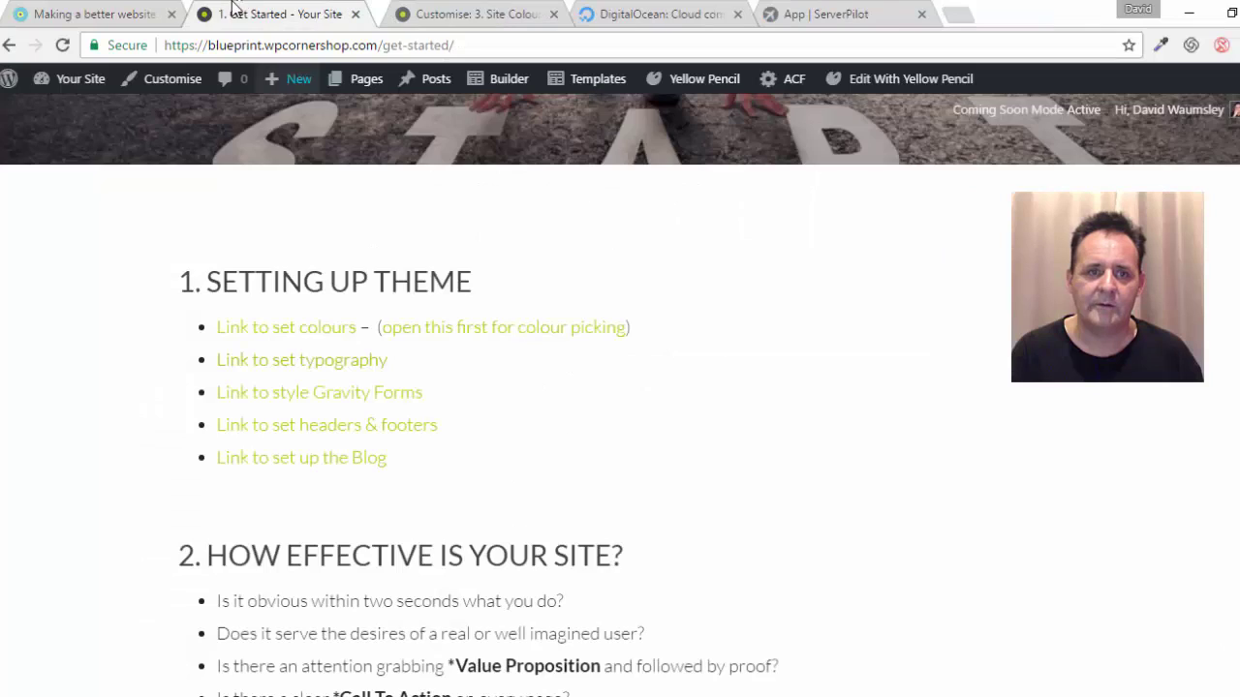
- Open the Gravity Forms styling guide from the Get Started article, show the Styler for Gravity Forms sections, and review the sample forms
{"action": "left_click", "coordinate": [290, 395]}
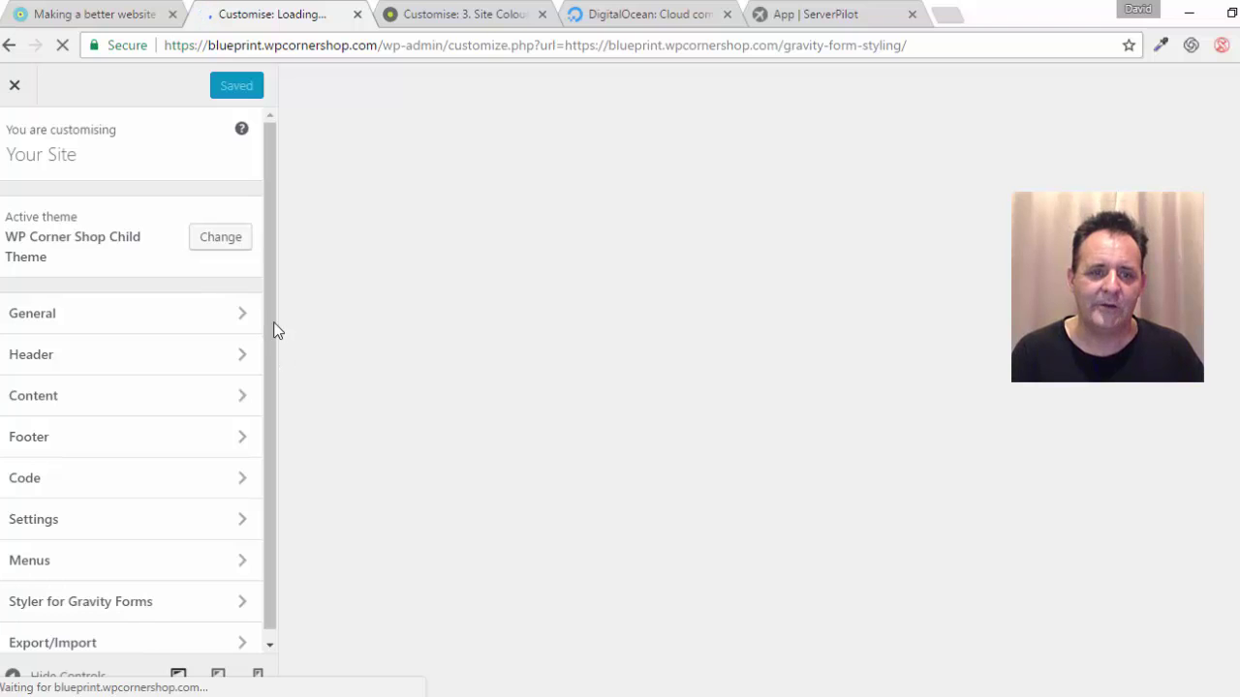
{"action": "left_click_drag", "start_coordinate": [274, 329], "coordinate": [274, 404]}
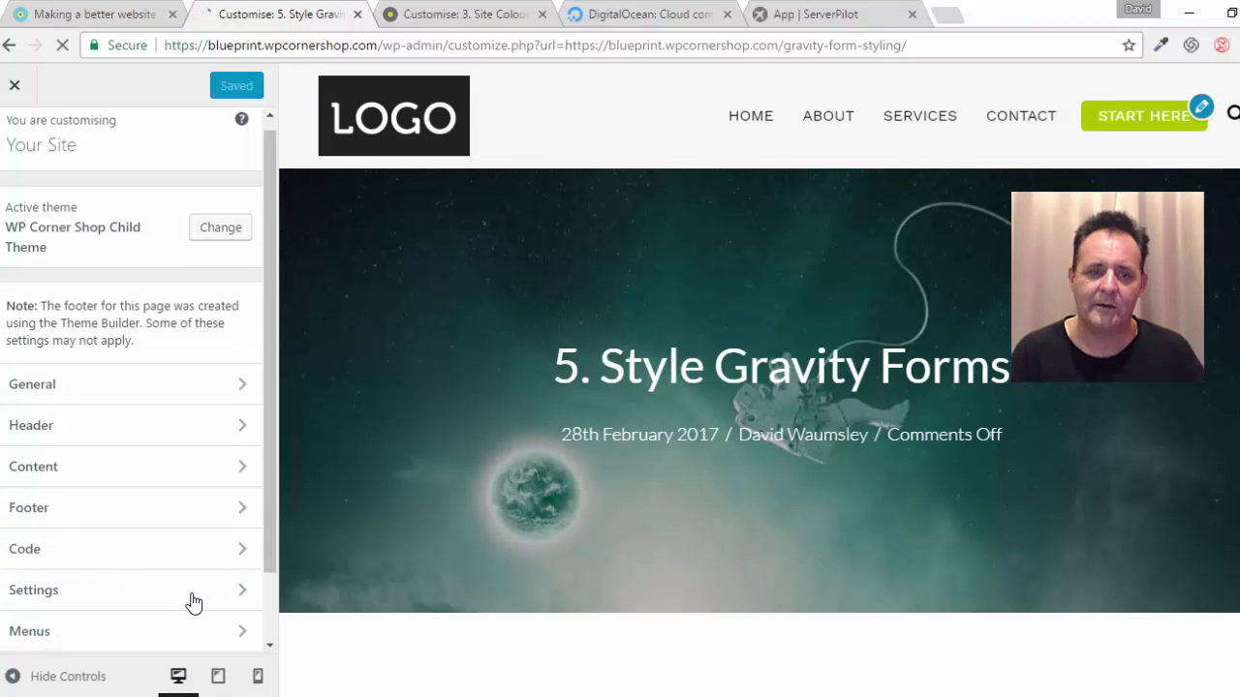
{"action": "left_click_drag", "start_coordinate": [271, 526], "coordinate": [271, 580]}
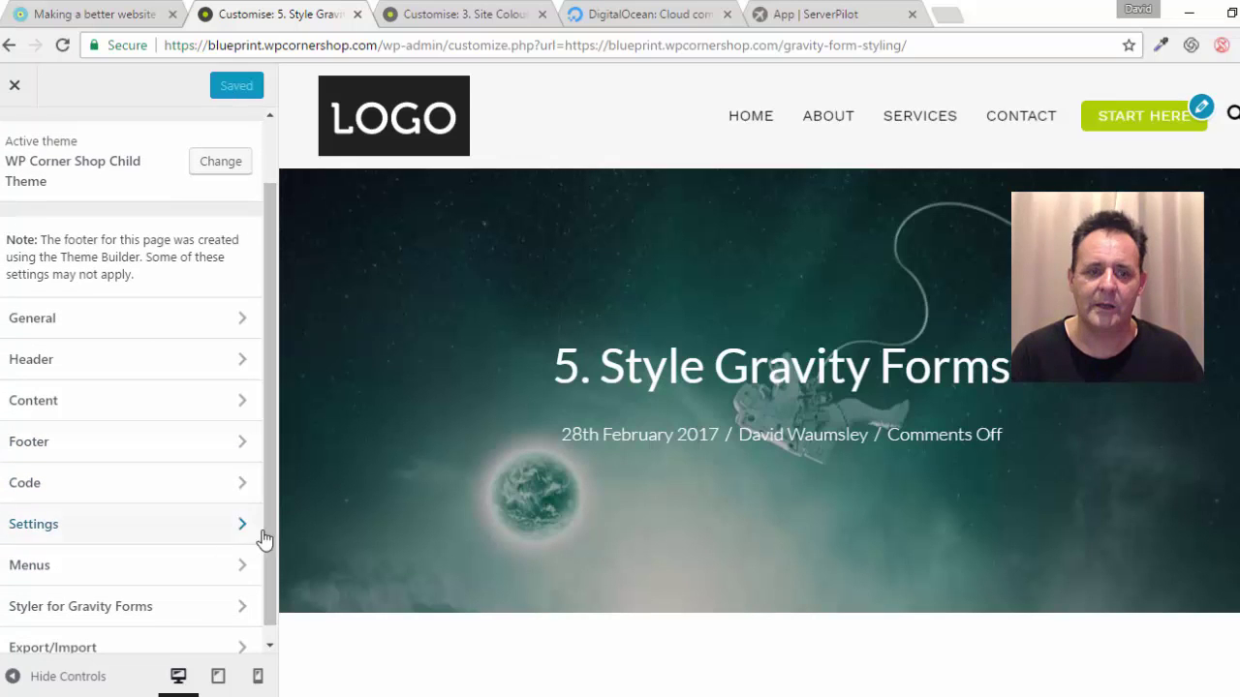
{"action": "scroll", "coordinate": [273, 536], "scroll_direction": "down", "scroll_amount": 1}
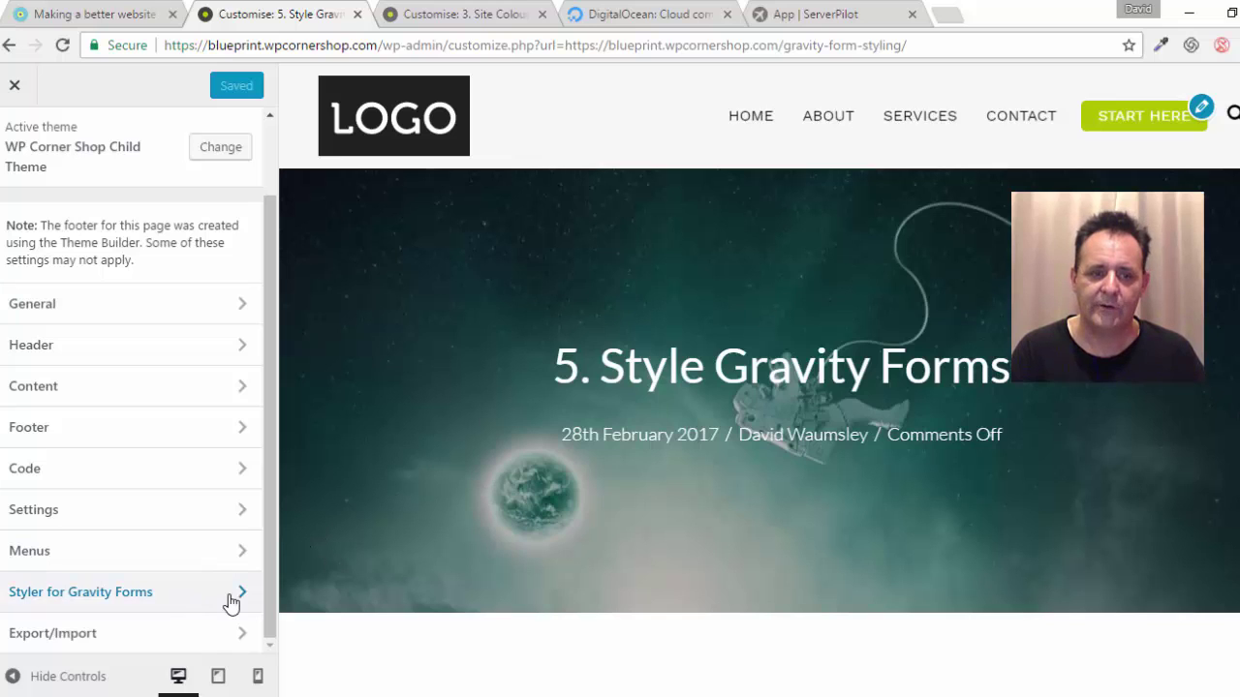
{"action": "scroll", "coordinate": [838, 420], "scroll_direction": "down", "scroll_amount": 5}
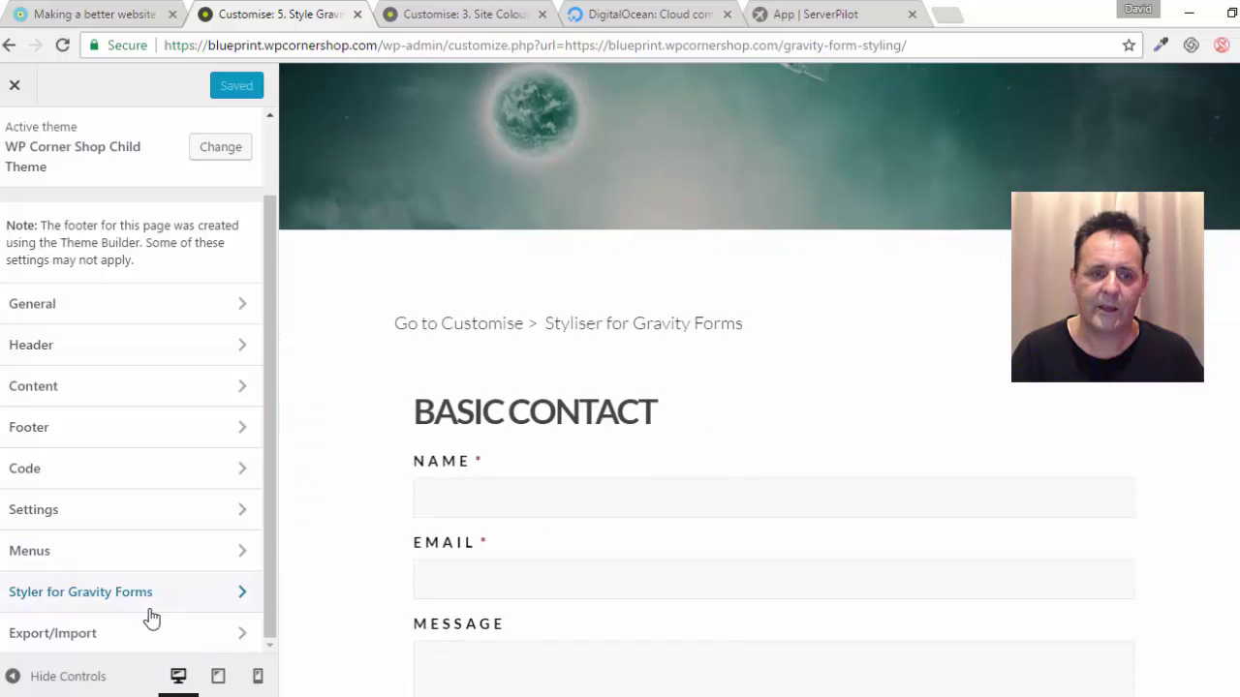
{"action": "left_click", "coordinate": [208, 602]}
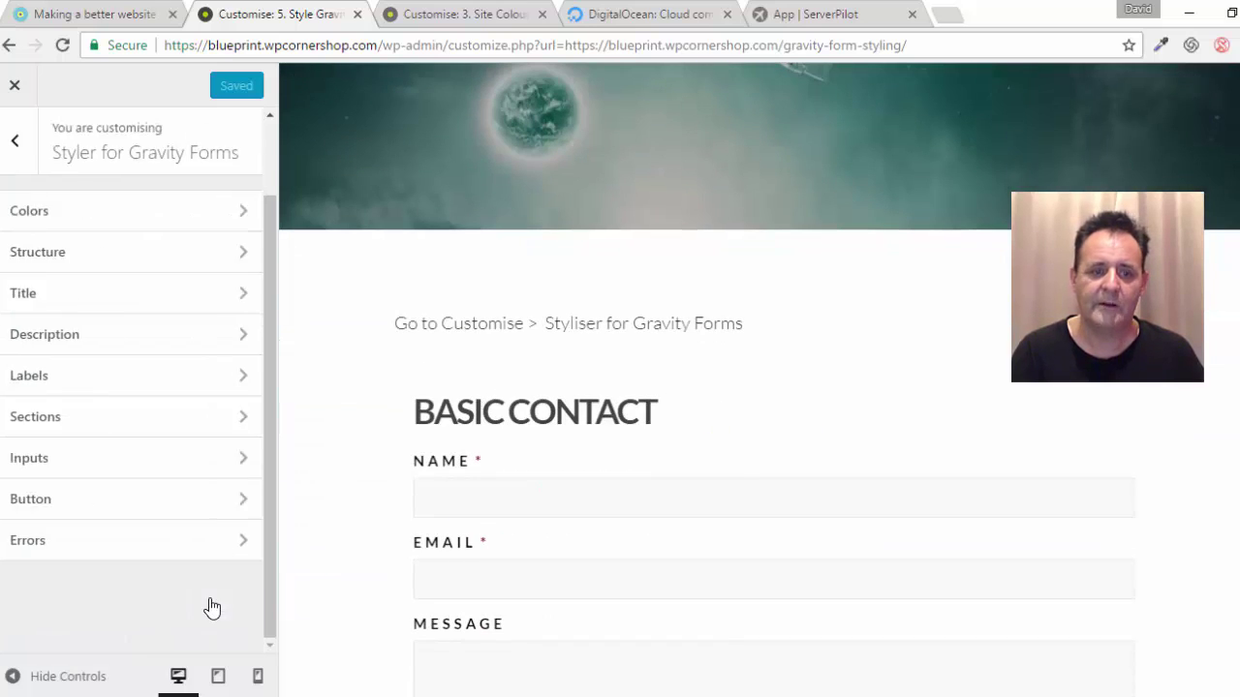
{"action": "scroll", "coordinate": [736, 397], "scroll_direction": "down", "scroll_amount": 12}
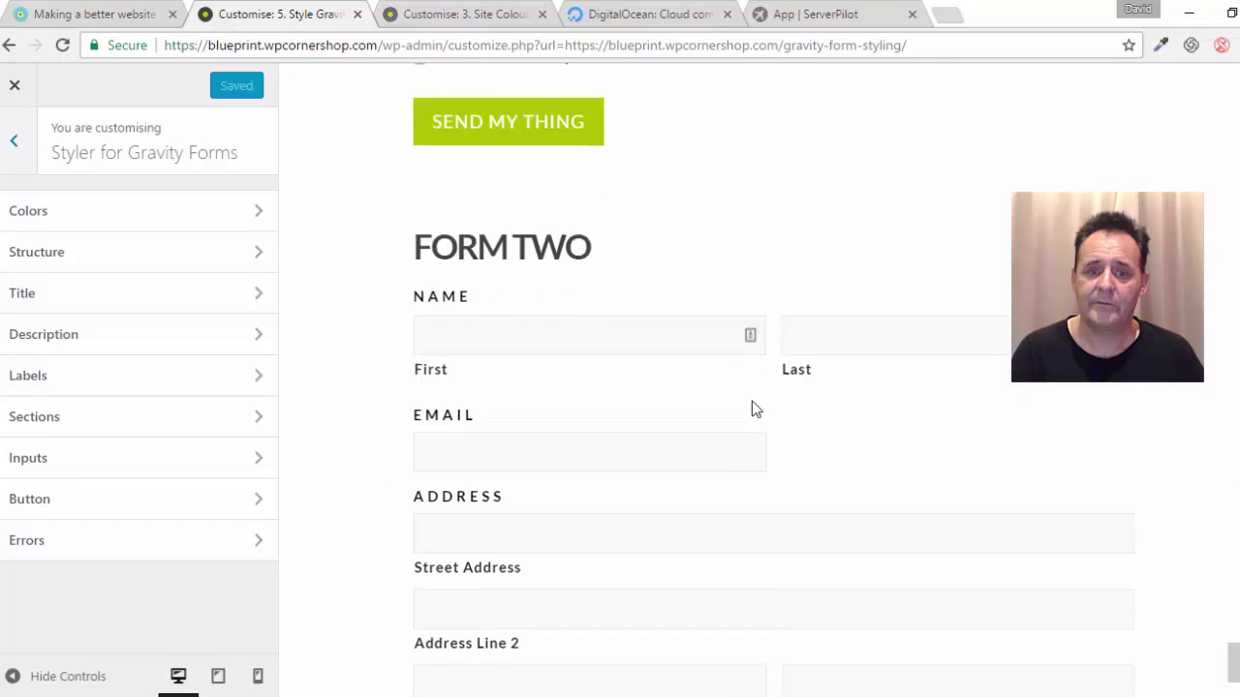
{"action": "scroll", "coordinate": [755, 407], "scroll_direction": "up", "scroll_amount": 2}
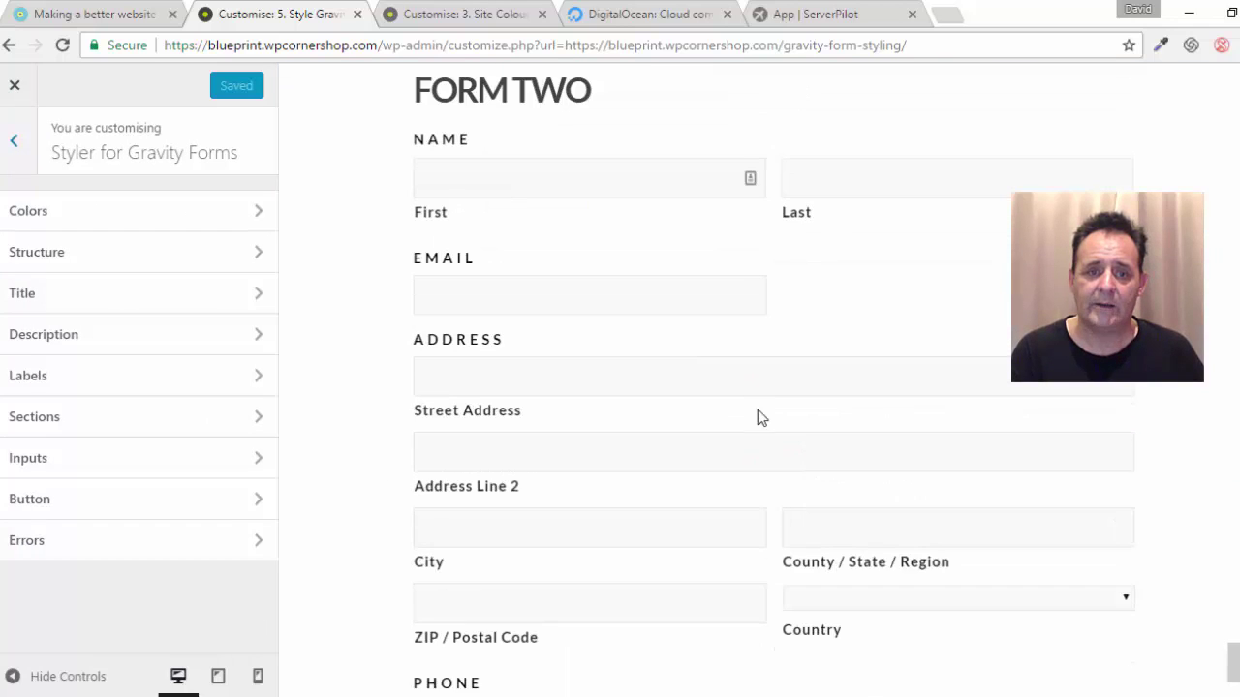
{"action": "scroll", "coordinate": [581, 411], "scroll_direction": "up", "scroll_amount": 2}
- Change the Gravity Forms button background colour to #020082, check the Submit button, and return to the Get Started article without saving
{"action": "left_click", "coordinate": [196, 508]}
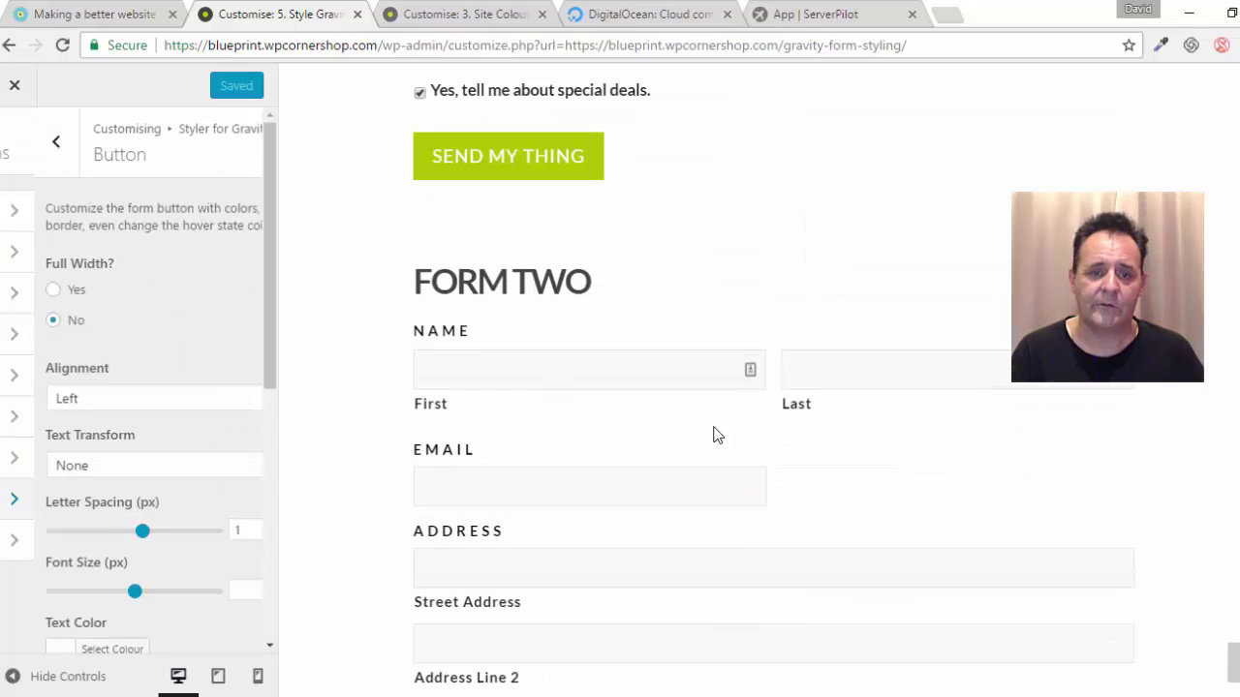
{"action": "scroll", "coordinate": [814, 421], "scroll_direction": "down", "scroll_amount": 2}
{"action": "scroll", "coordinate": [814, 421], "scroll_direction": "down", "scroll_amount": 3}
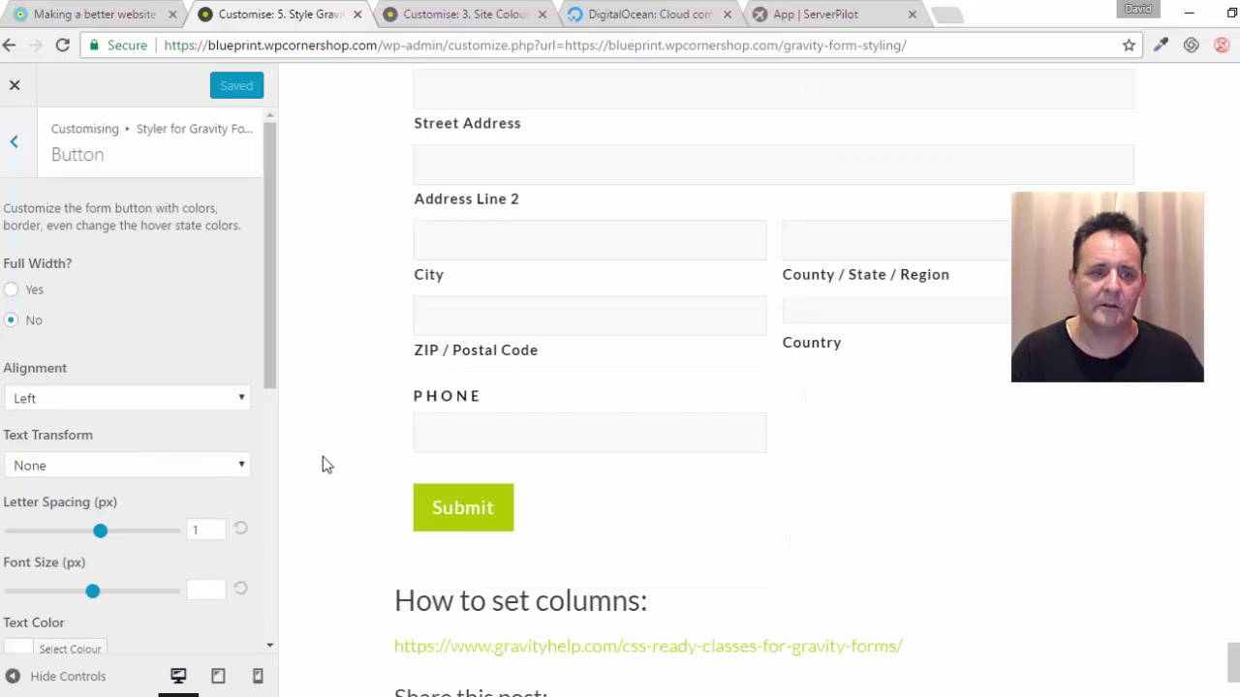
{"action": "scroll", "coordinate": [268, 384], "scroll_direction": "down", "scroll_amount": 3}
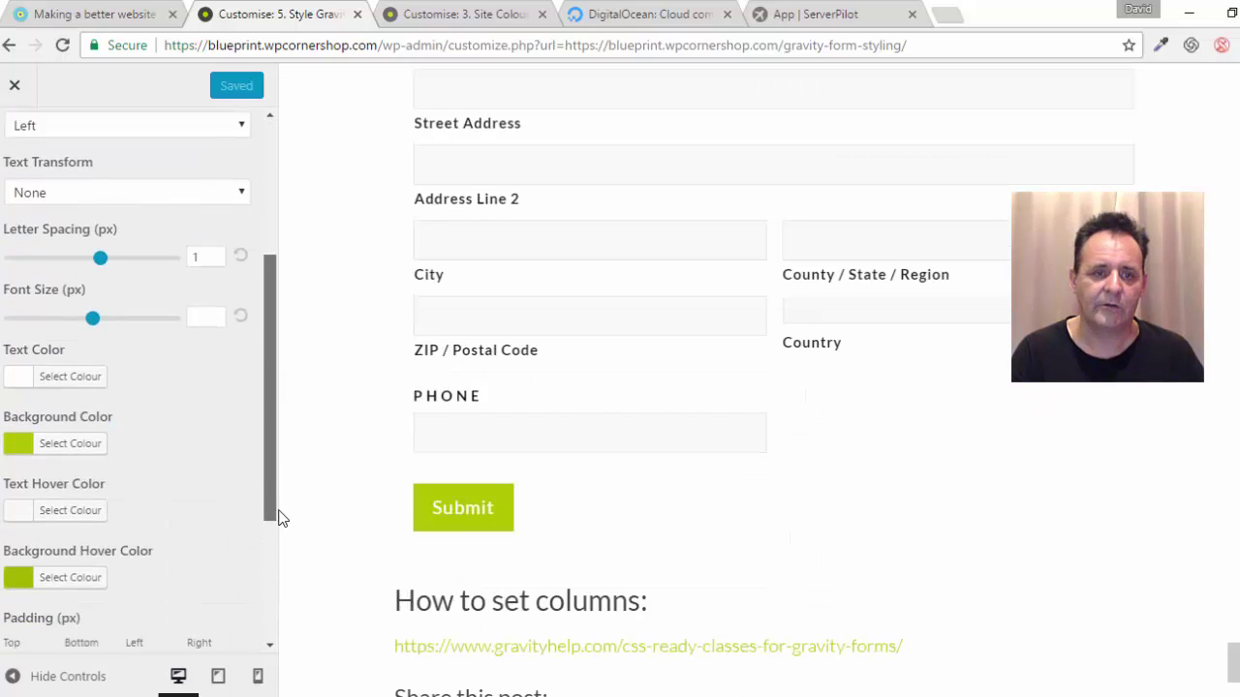
{"action": "left_click", "coordinate": [27, 426]}
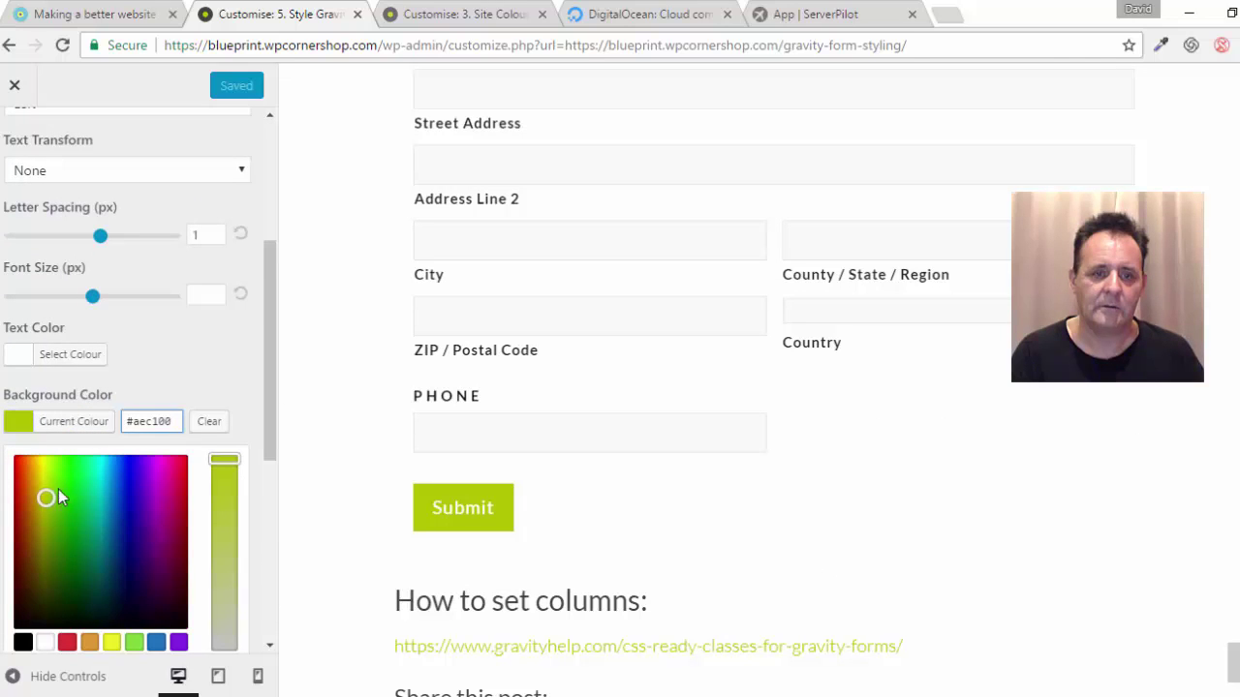
{"action": "left_click", "coordinate": [131, 541]}
{"action": "scroll", "coordinate": [793, 379], "scroll_direction": "down", "scroll_amount": 7}
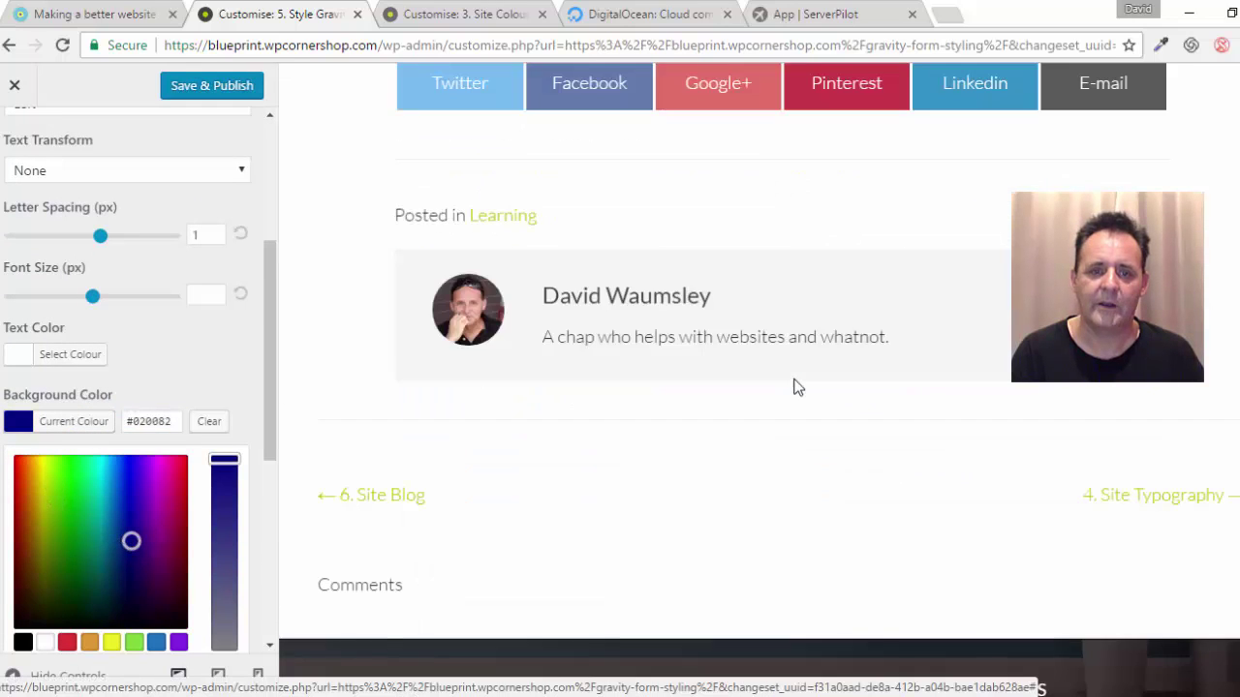
{"action": "scroll", "coordinate": [794, 382], "scroll_direction": "up", "scroll_amount": 4}
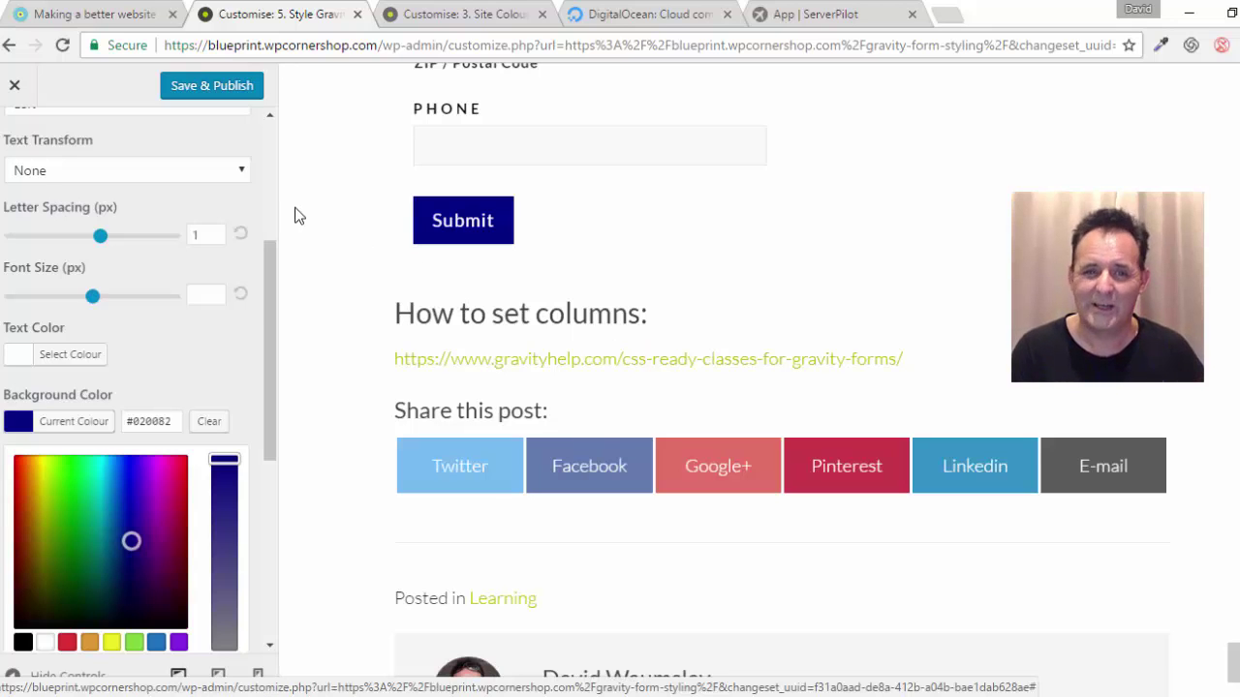
{"action": "left_click", "coordinate": [10, 46]}
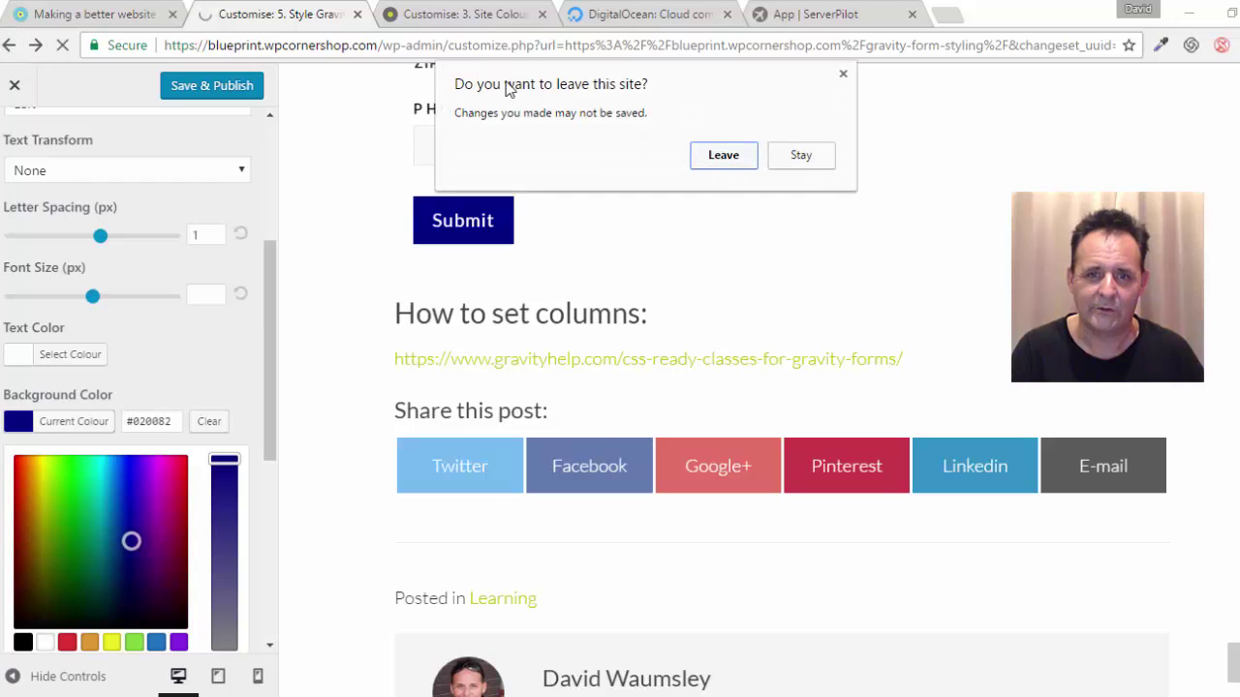
{"action": "left_click", "coordinate": [742, 157]}
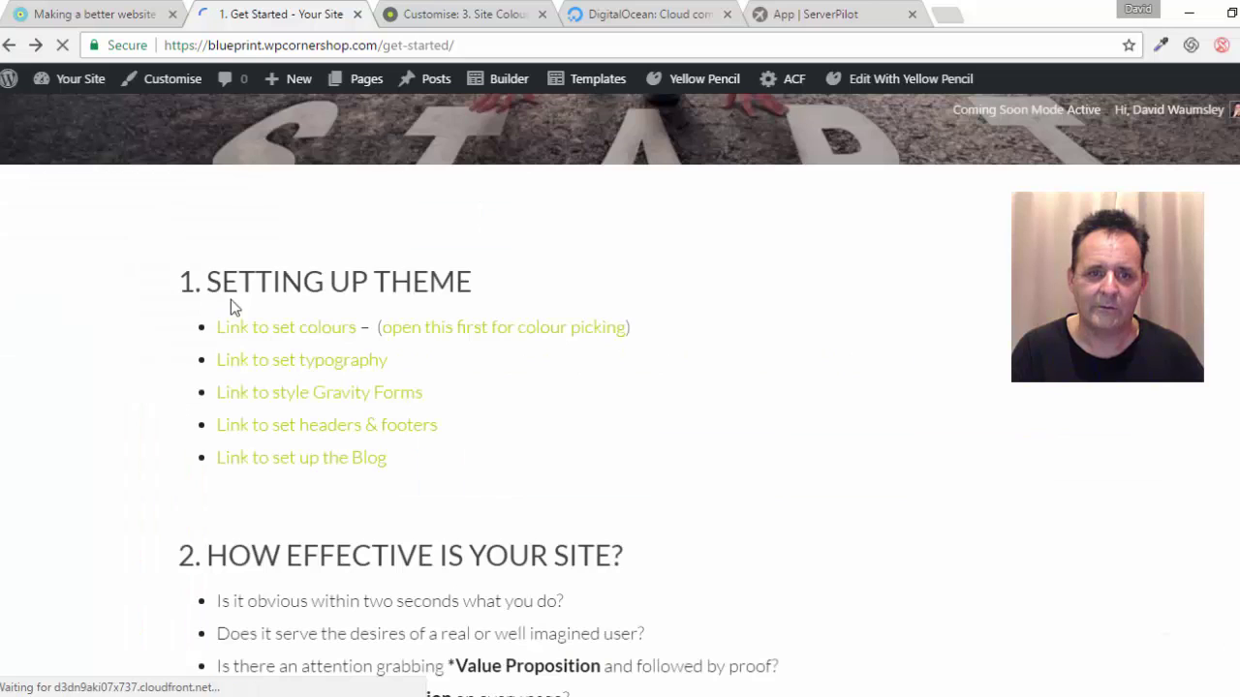
- Open the headers and footers guide from the Get Started article and examine the preset theme header options
{"action": "left_click", "coordinate": [295, 436]}
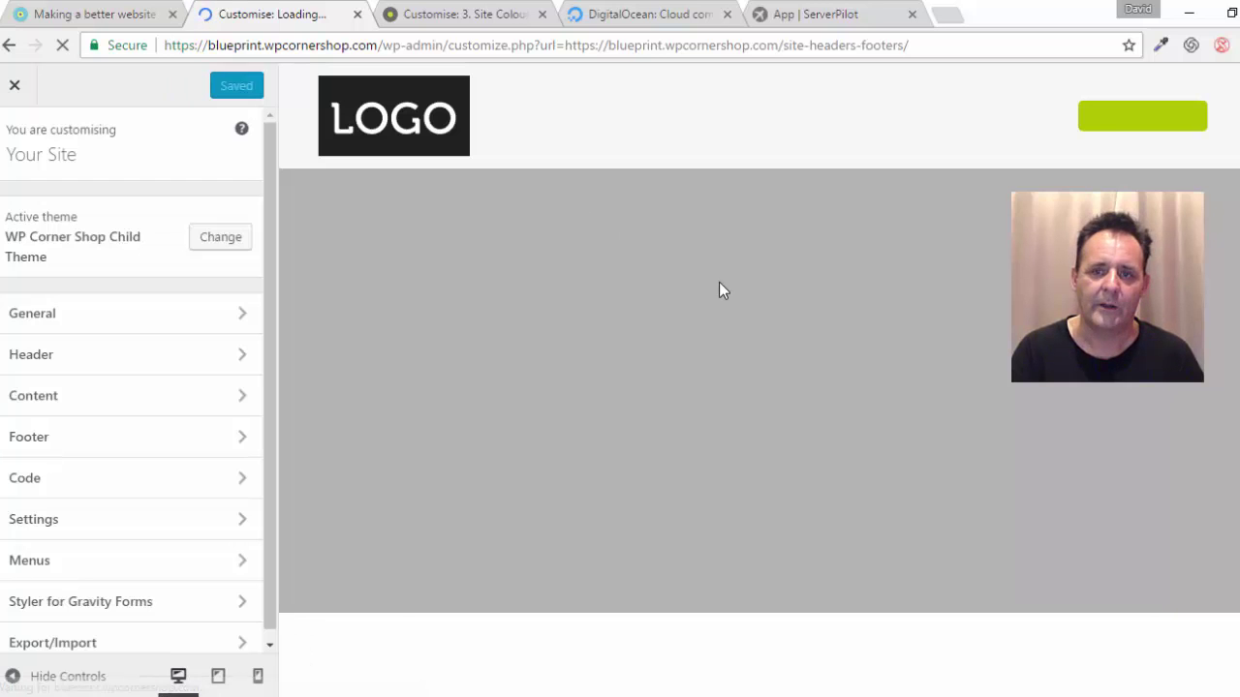
{"action": "scroll", "coordinate": [722, 283], "scroll_direction": "down", "scroll_amount": 3}
{"action": "scroll", "coordinate": [717, 291], "scroll_direction": "down", "scroll_amount": 3}
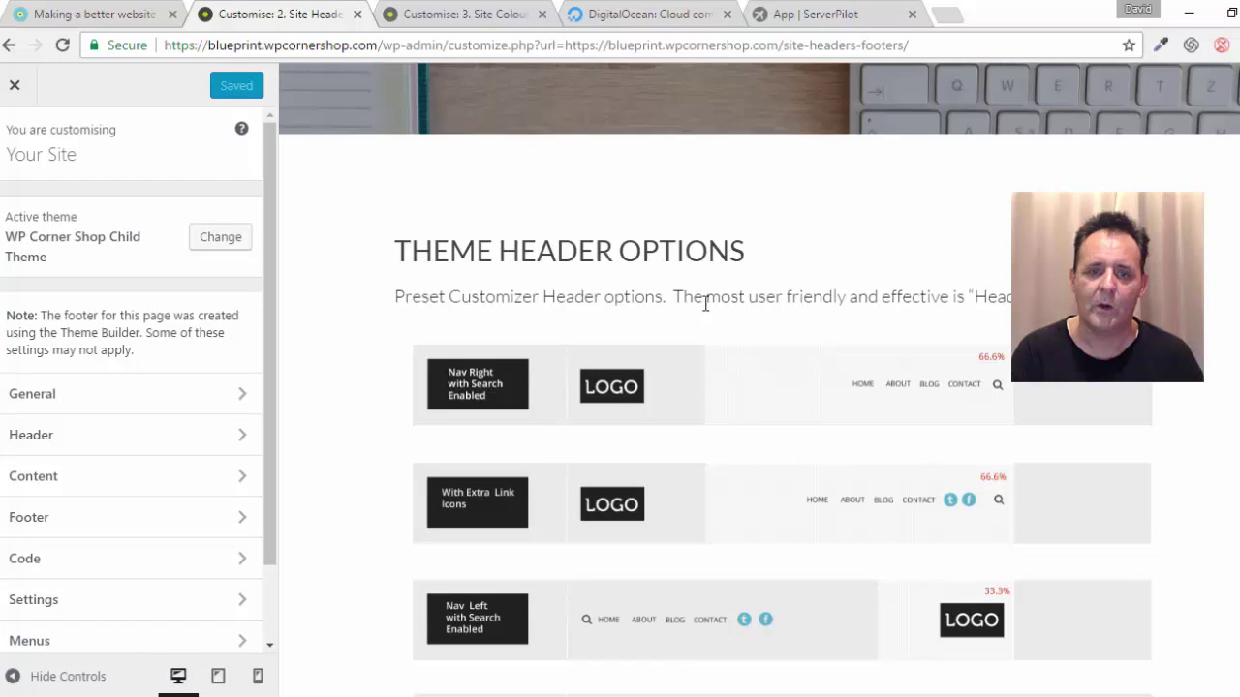
{"action": "scroll", "coordinate": [985, 427], "scroll_direction": "down", "scroll_amount": 2}
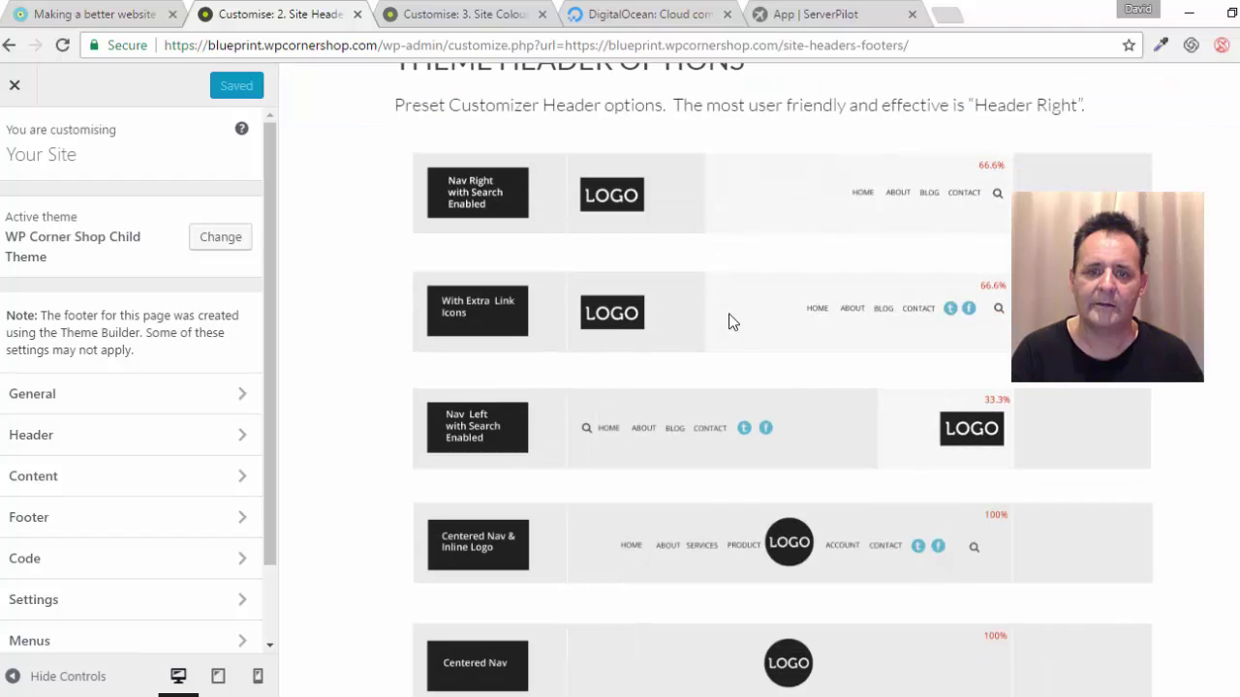
{"action": "scroll", "coordinate": [836, 430], "scroll_direction": "down", "scroll_amount": 2}
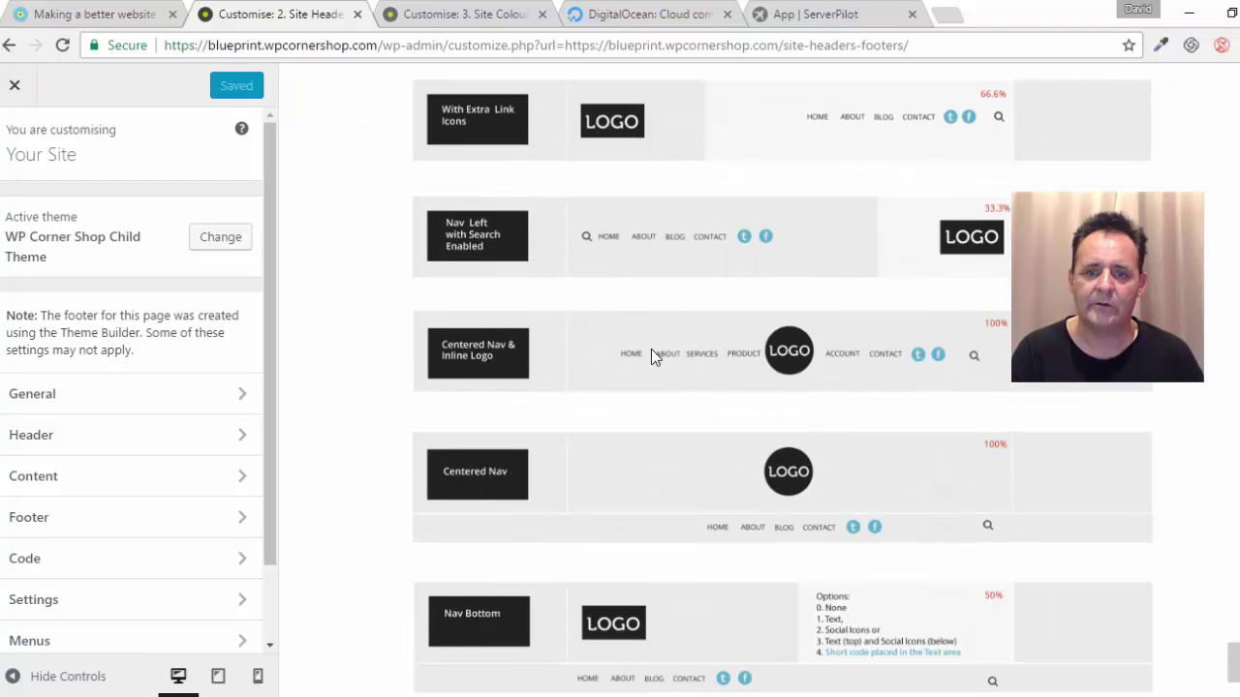
- Examine the remaining preset header layouts in the headers and footers guide, from Centered Nav & Inline Logo down to Nav Vertical
{"action": "scroll", "coordinate": [775, 359], "scroll_direction": "down", "scroll_amount": 2}
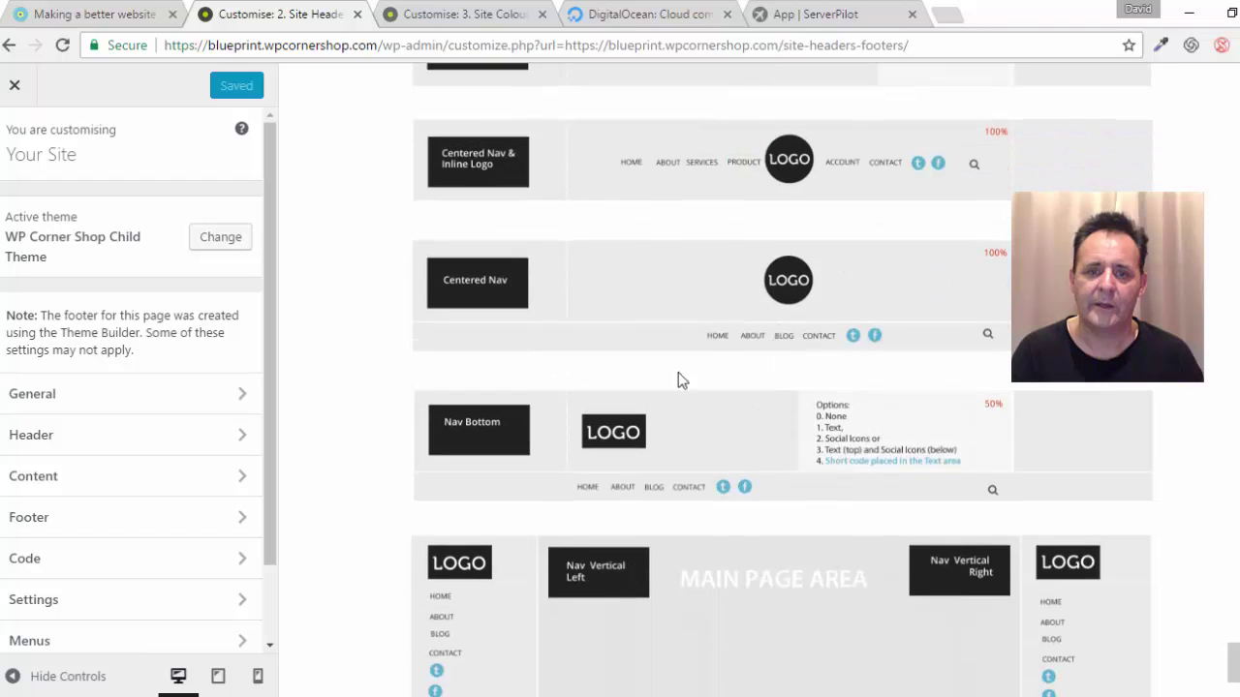
{"action": "scroll", "coordinate": [809, 381], "scroll_direction": "down", "scroll_amount": 1}
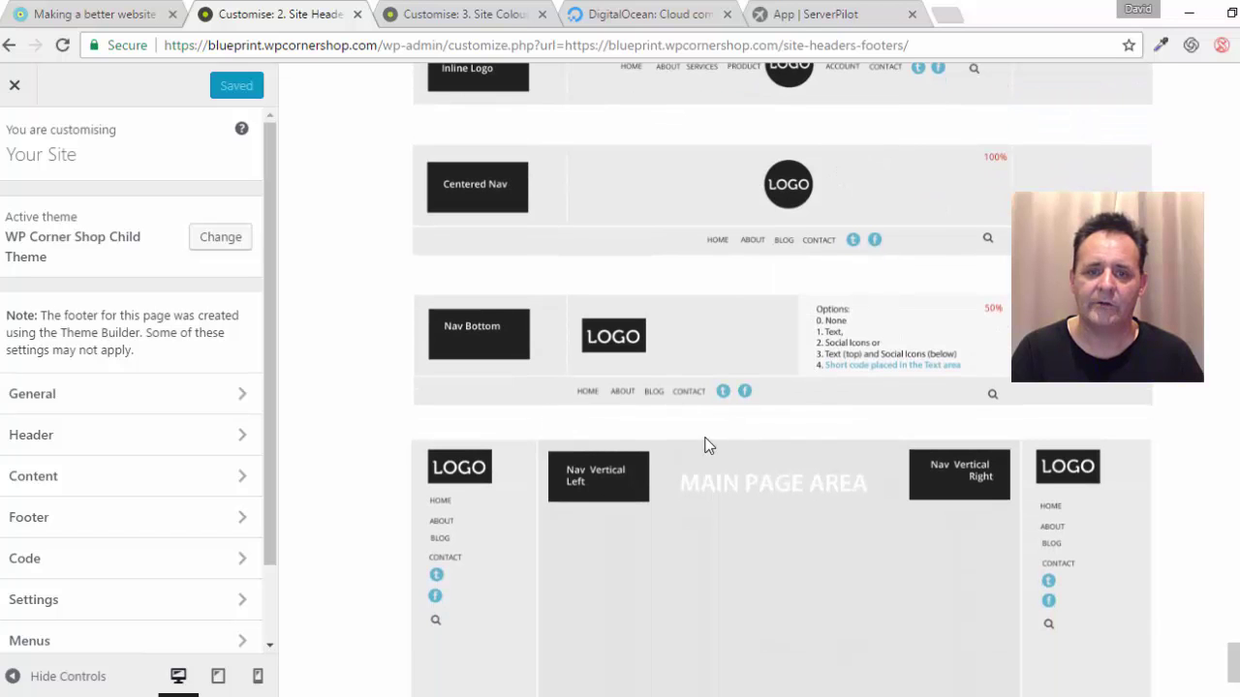
{"action": "scroll", "coordinate": [707, 444], "scroll_direction": "down", "scroll_amount": 3}
{"action": "scroll", "coordinate": [711, 443], "scroll_direction": "up", "scroll_amount": 10}
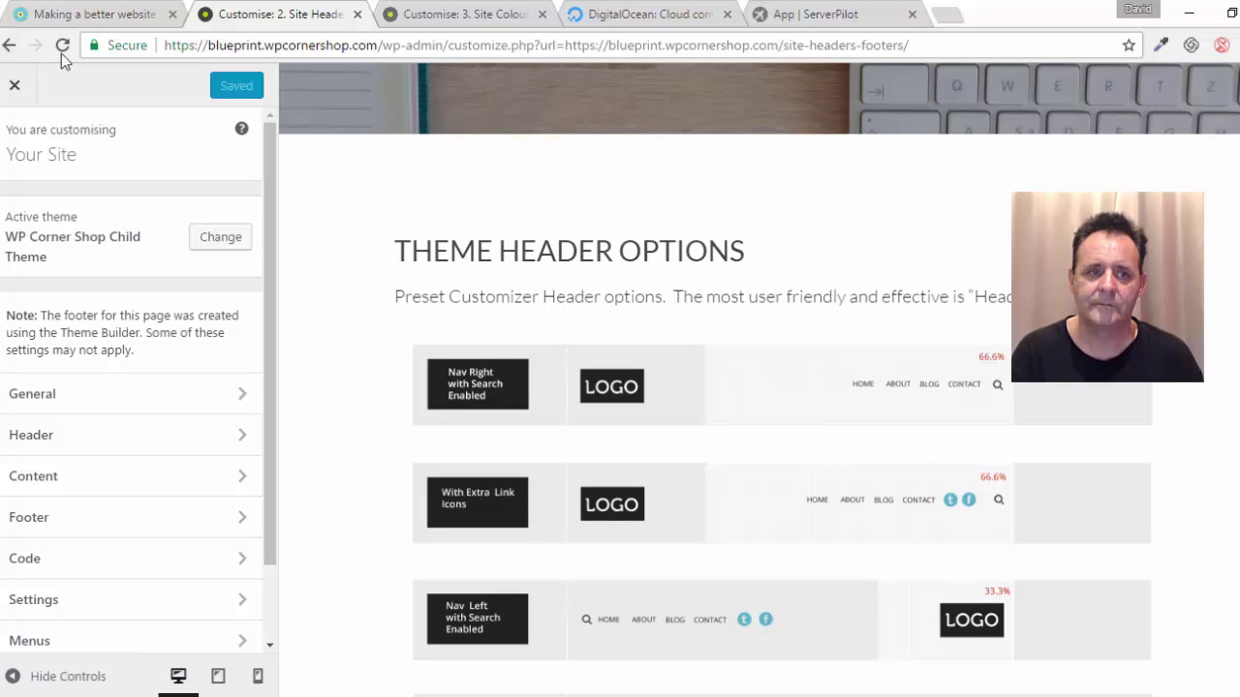
- Return to the blog listing and review the setup article cards from Get Started through Design Resources
{"action": "left_click", "coordinate": [12, 45]}
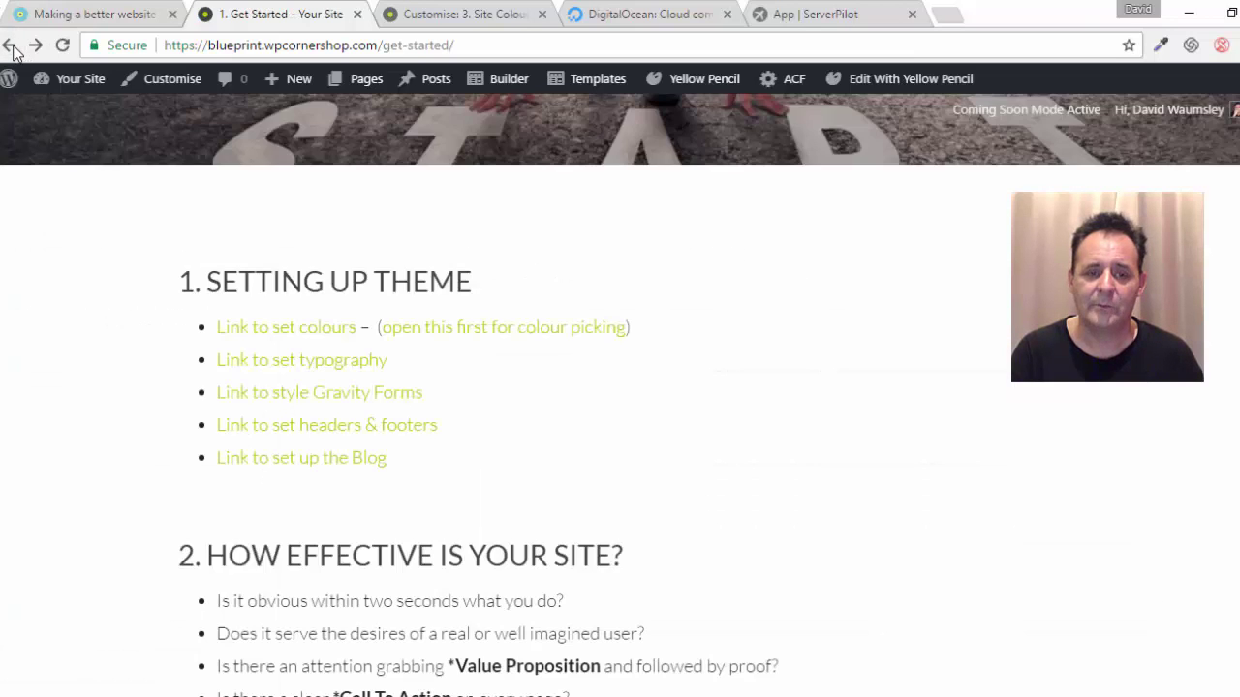
{"action": "left_click", "coordinate": [12, 45]}
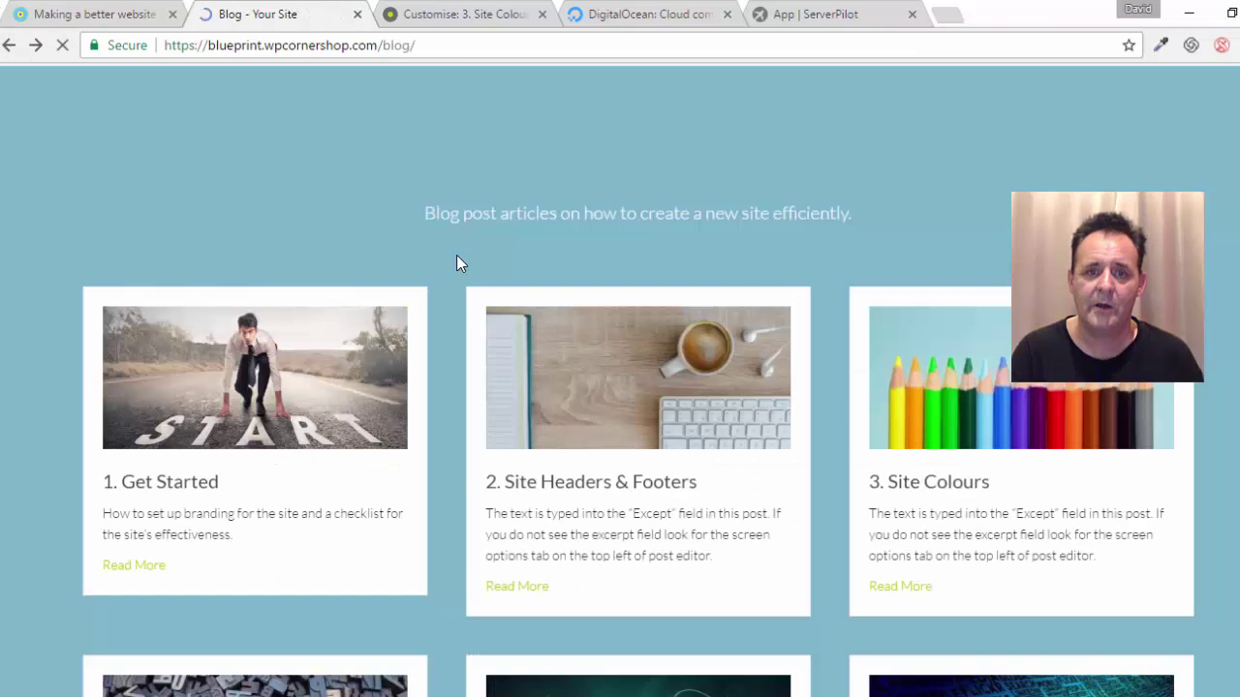
{"action": "scroll", "coordinate": [963, 426], "scroll_direction": "down", "scroll_amount": 3}
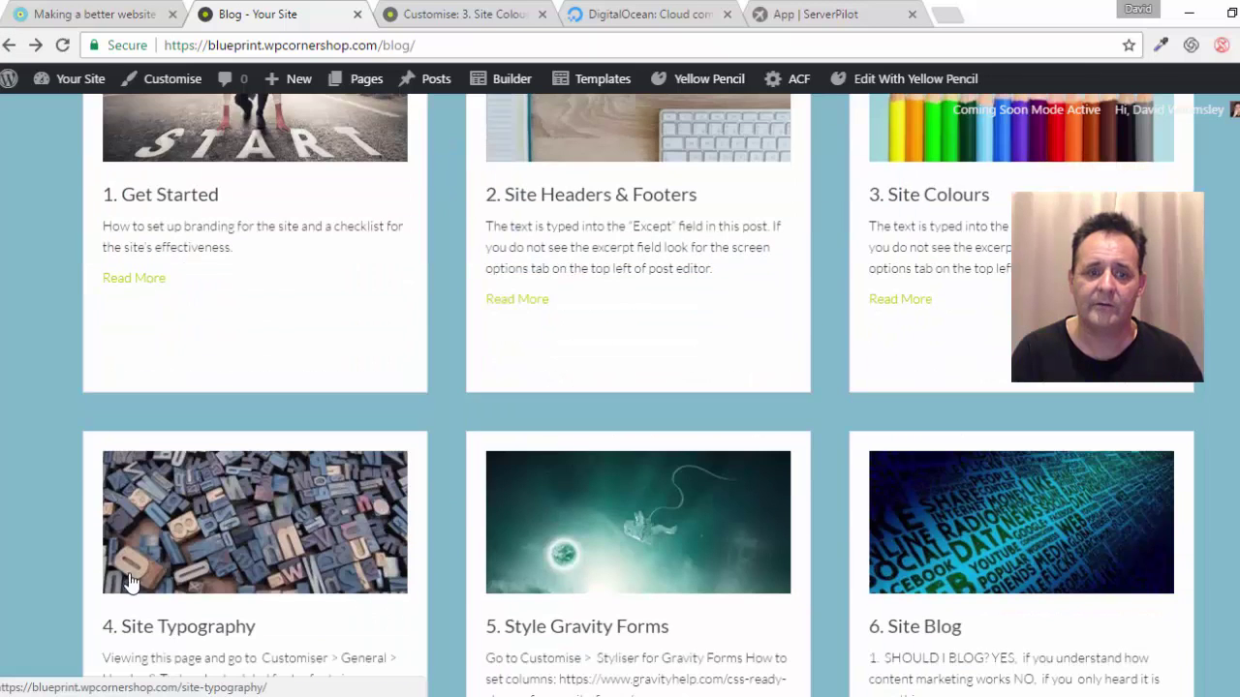
{"action": "scroll", "coordinate": [273, 575], "scroll_direction": "down", "scroll_amount": 5}
{"action": "scroll", "coordinate": [332, 559], "scroll_direction": "down", "scroll_amount": 2}
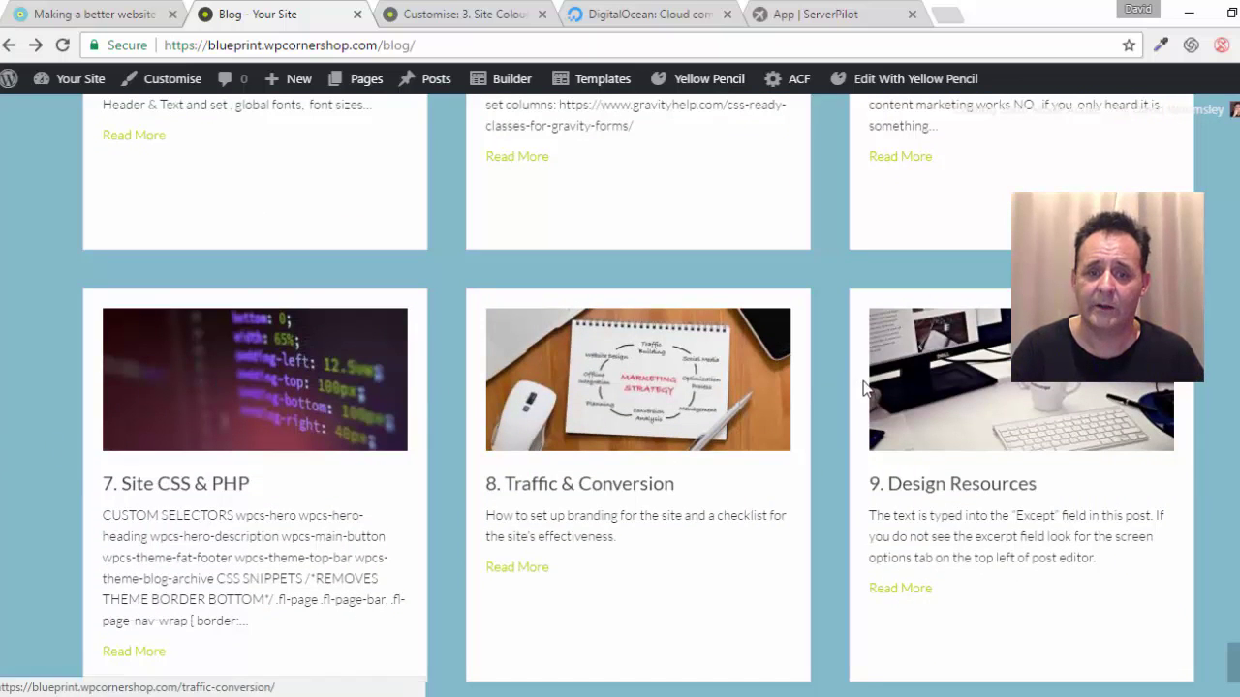
{"action": "scroll", "coordinate": [865, 388], "scroll_direction": "down", "scroll_amount": 1}
{"action": "scroll", "coordinate": [863, 388], "scroll_direction": "down", "scroll_amount": 2}
{"action": "scroll", "coordinate": [788, 388], "scroll_direction": "up", "scroll_amount": 4}
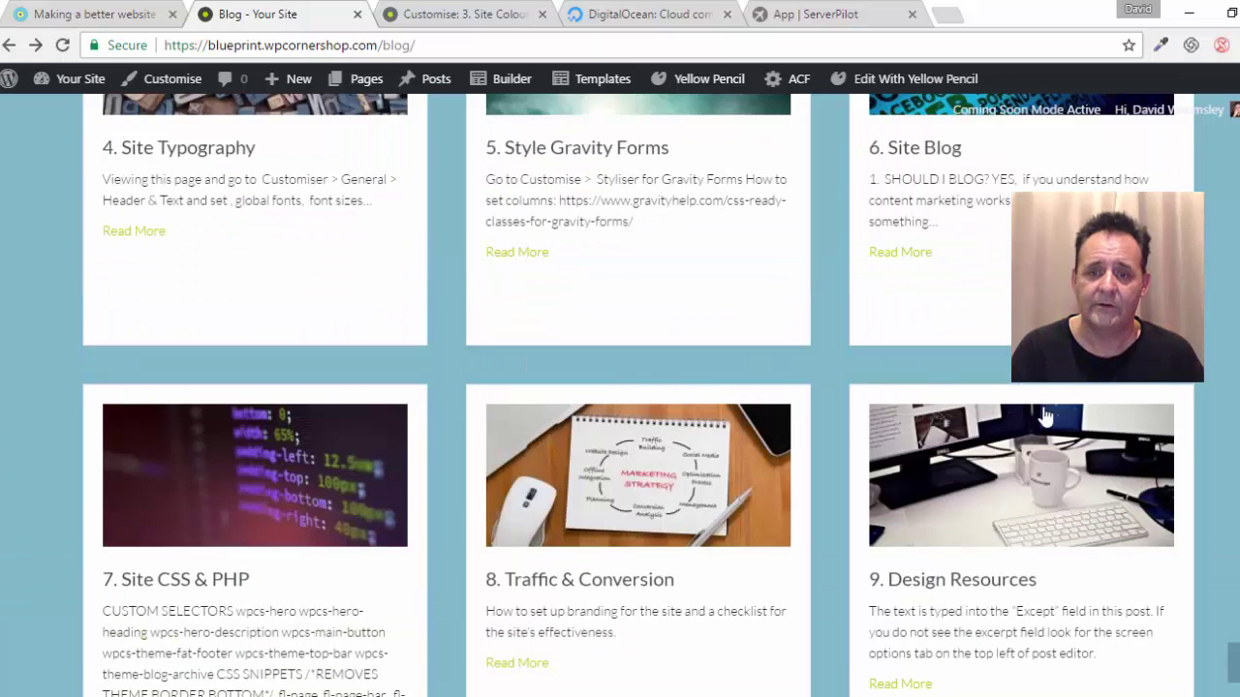
{"action": "scroll", "coordinate": [1044, 416], "scroll_direction": "up", "scroll_amount": 2}
{"action": "scroll", "coordinate": [717, 274], "scroll_direction": "up", "scroll_amount": 2}
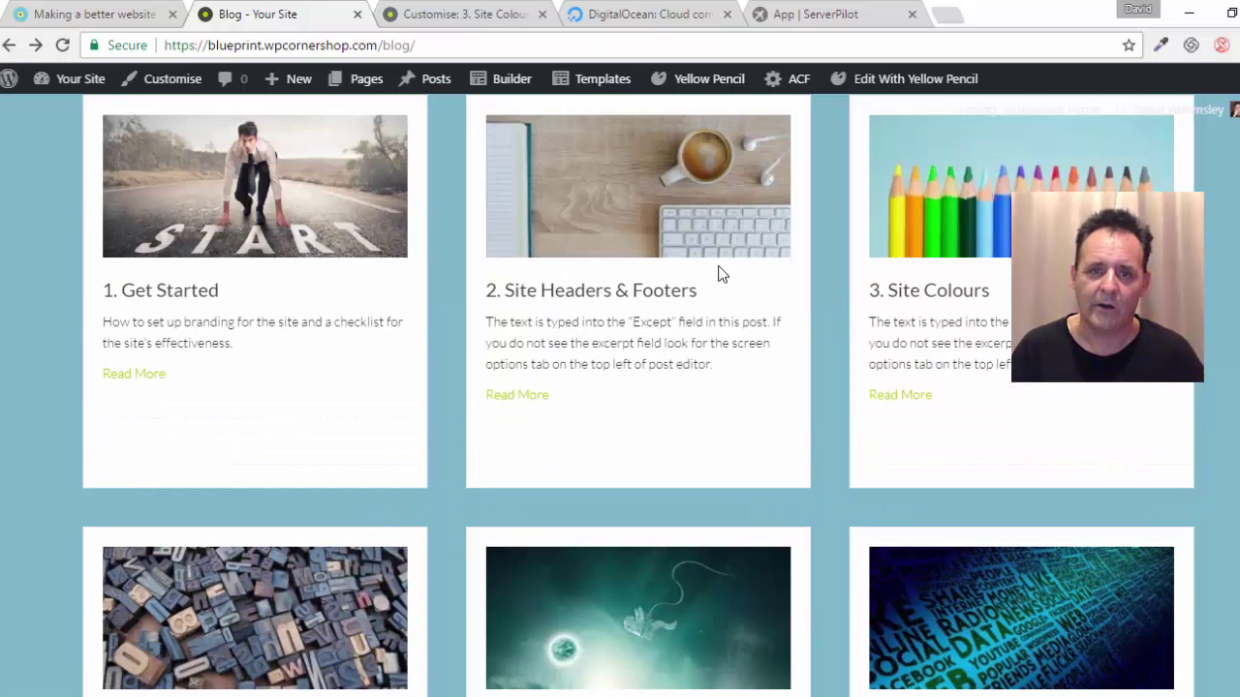
{"action": "scroll", "coordinate": [718, 274], "scroll_direction": "up", "scroll_amount": 4}
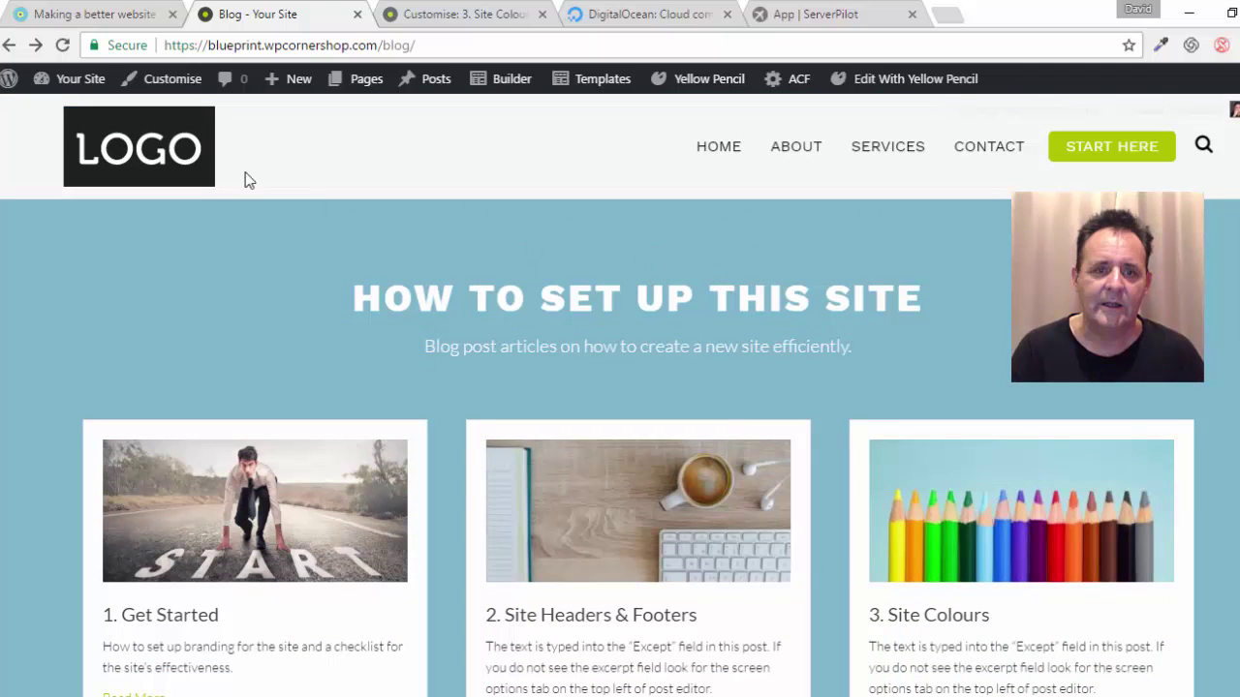
- Open the site's home page and review the hero headline and the "What's in it for me?" section
{"action": "left_click", "coordinate": [210, 155]}
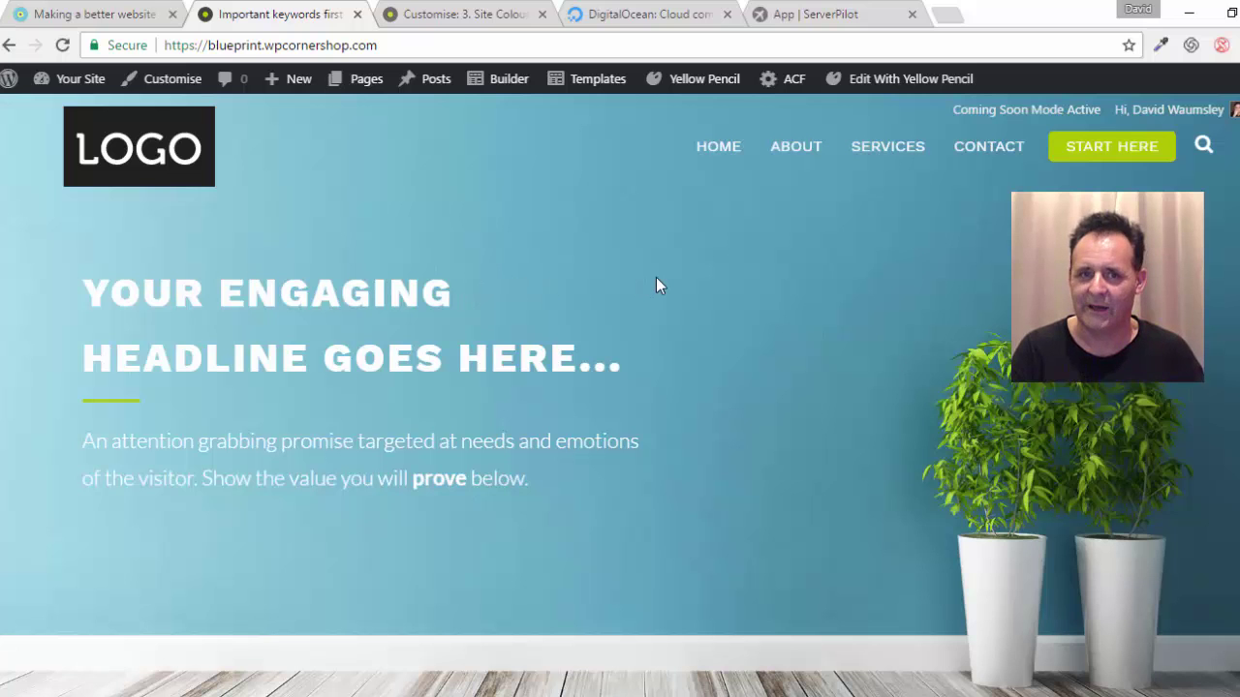
{"action": "scroll", "coordinate": [656, 279], "scroll_direction": "down", "scroll_amount": 2}
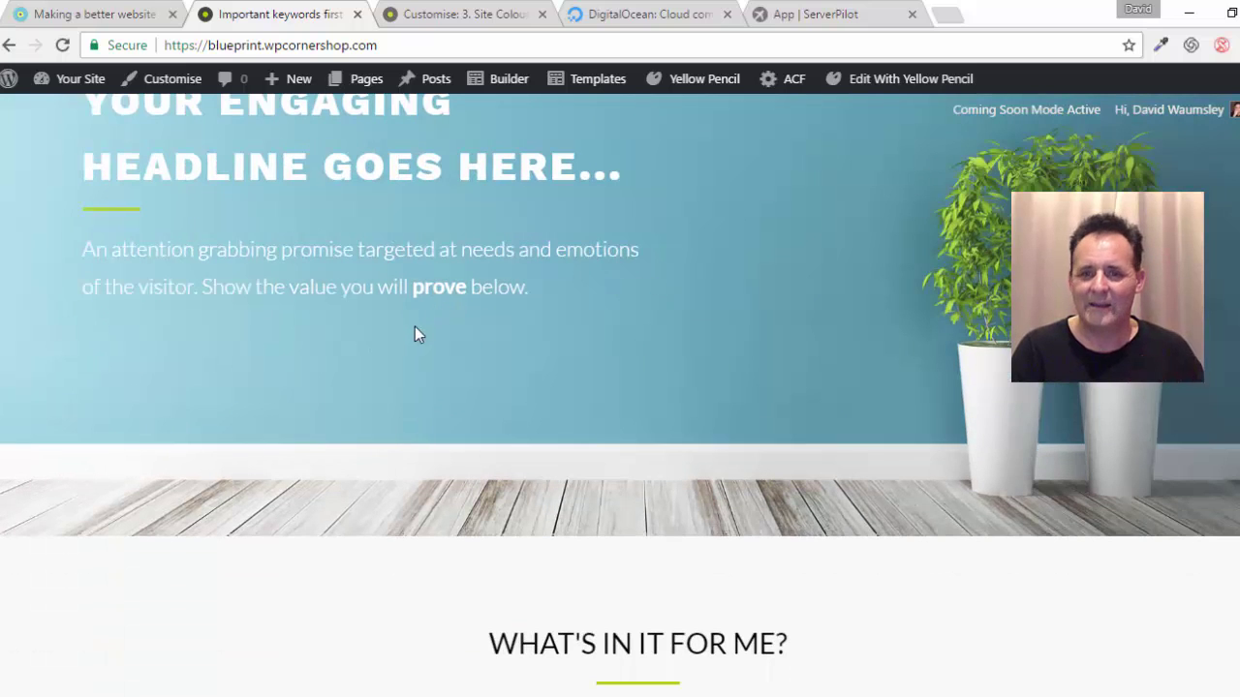
{"action": "scroll", "coordinate": [656, 324], "scroll_direction": "down", "scroll_amount": 3}
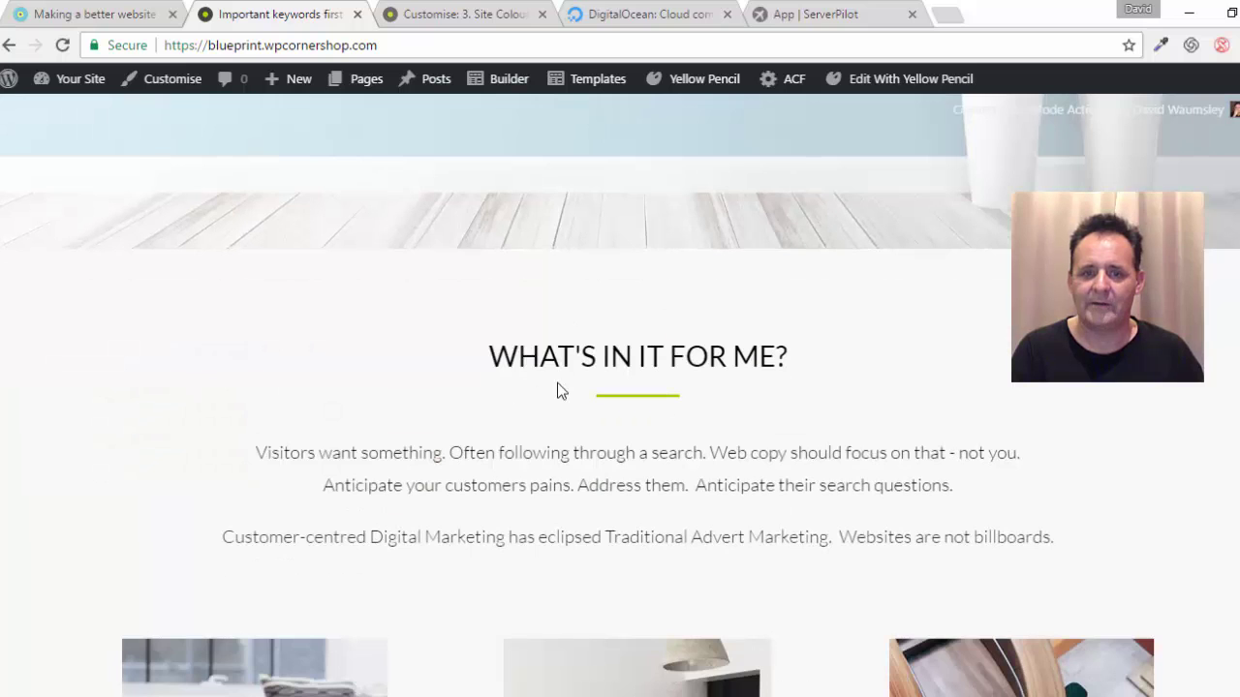
{"action": "scroll", "coordinate": [578, 384], "scroll_direction": "up", "scroll_amount": 5}
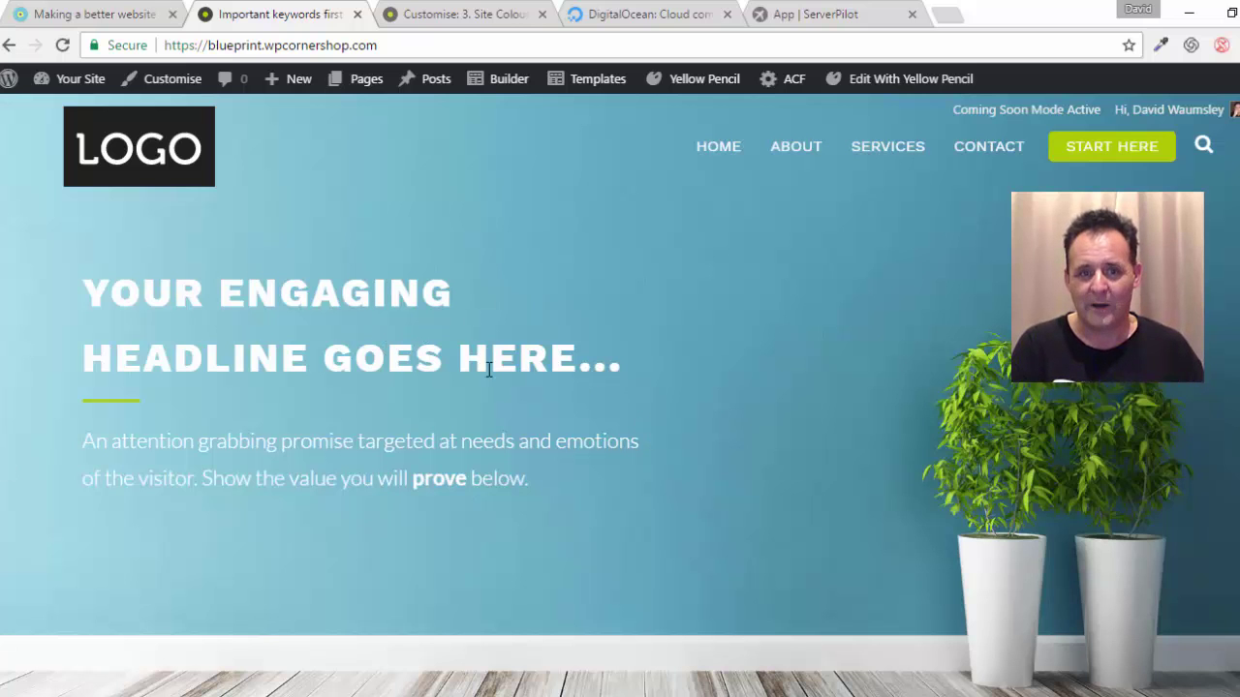
{"action": "scroll", "coordinate": [808, 368], "scroll_direction": "down", "scroll_amount": 3}
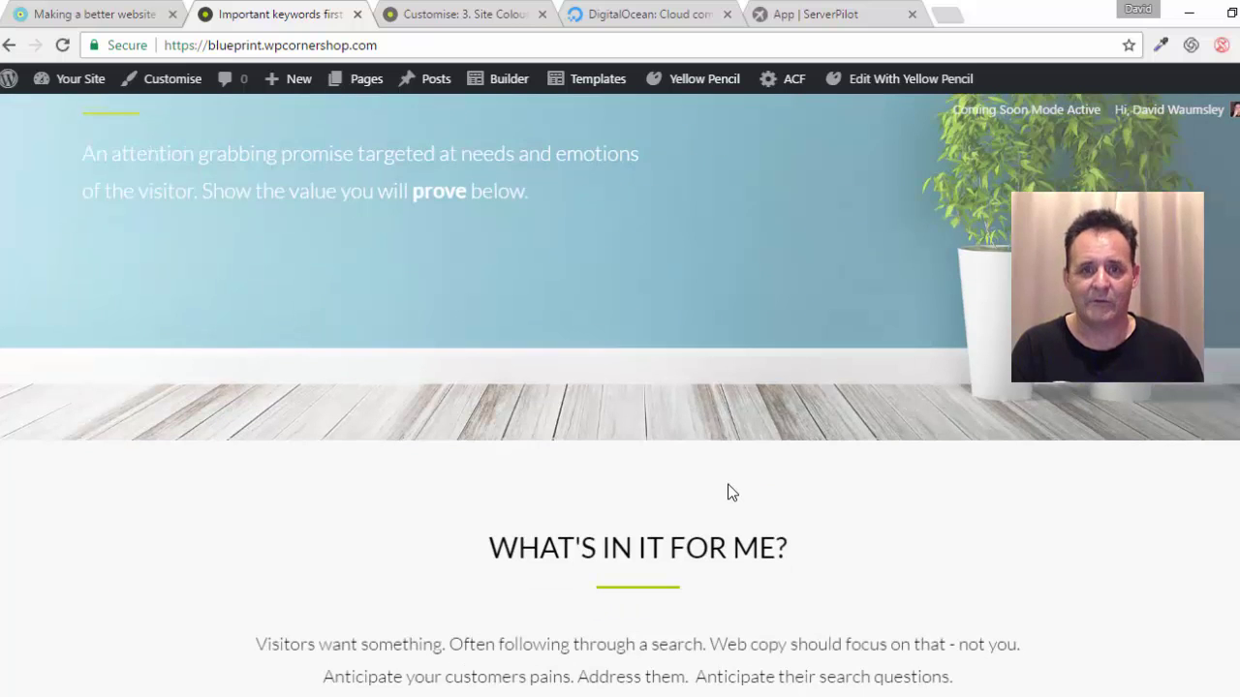
{"action": "scroll", "coordinate": [731, 493], "scroll_direction": "down", "scroll_amount": 2}
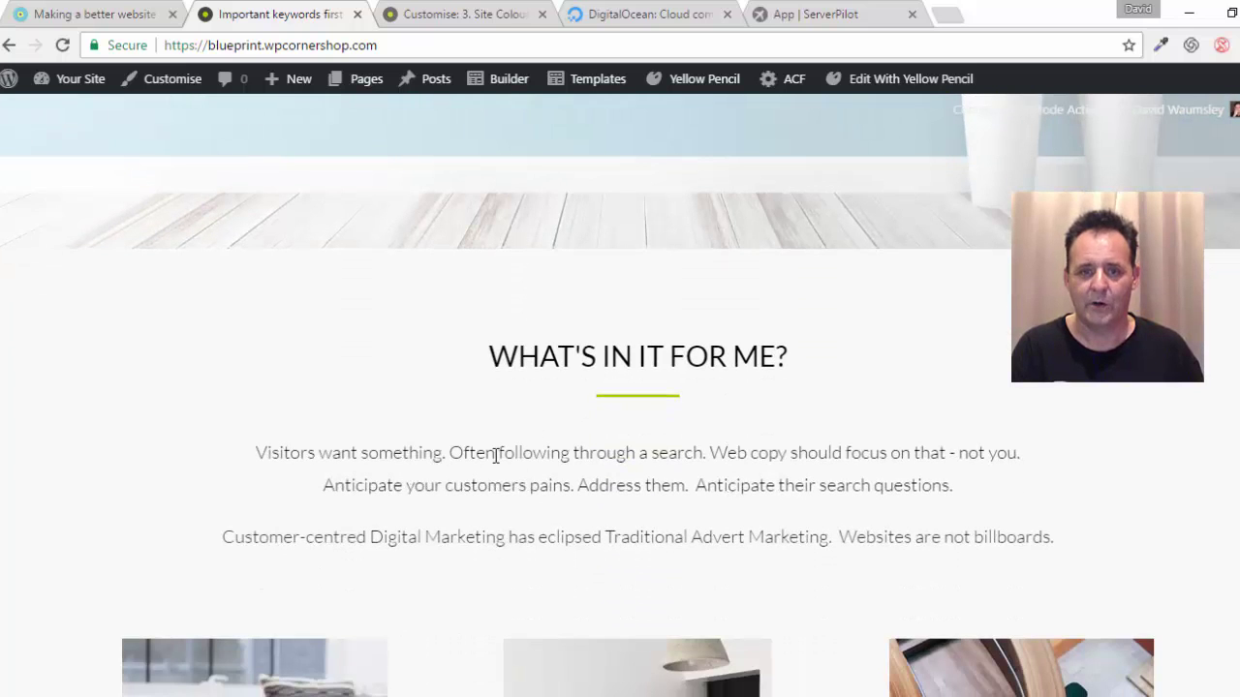
{"action": "scroll", "coordinate": [736, 351], "scroll_direction": "down", "scroll_amount": 2}
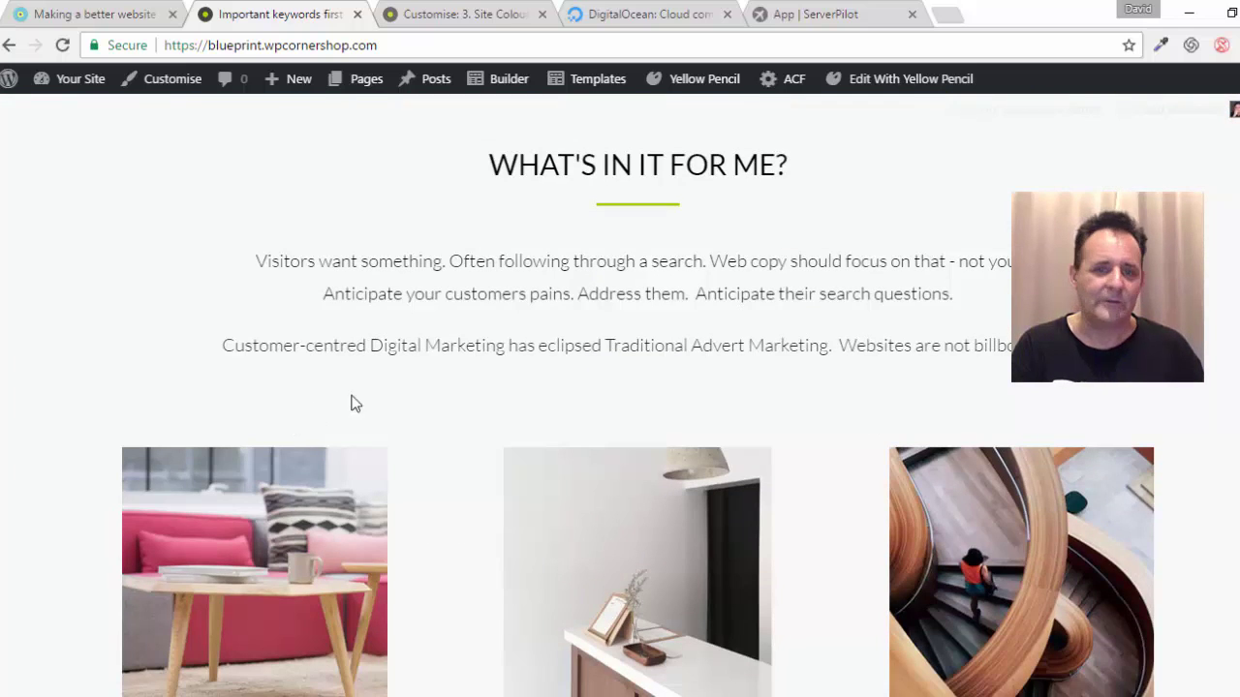
{"action": "scroll", "coordinate": [504, 377], "scroll_direction": "down", "scroll_amount": 3}
{"action": "scroll", "coordinate": [503, 376], "scroll_direction": "down", "scroll_amount": 1}
{"action": "scroll", "coordinate": [503, 376], "scroll_direction": "up", "scroll_amount": 4}
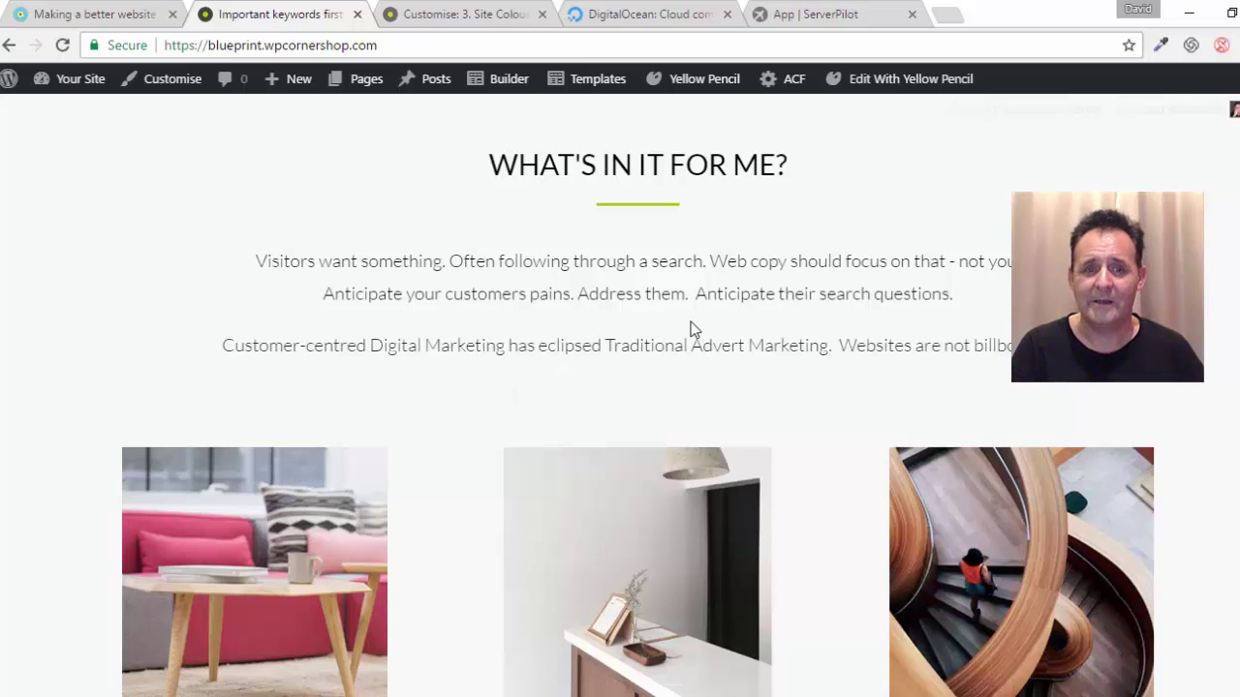
- Review the home page's three service blocks and the two value sections with their call-to-action buttons
{"action": "scroll", "coordinate": [586, 302], "scroll_direction": "down", "scroll_amount": 1}
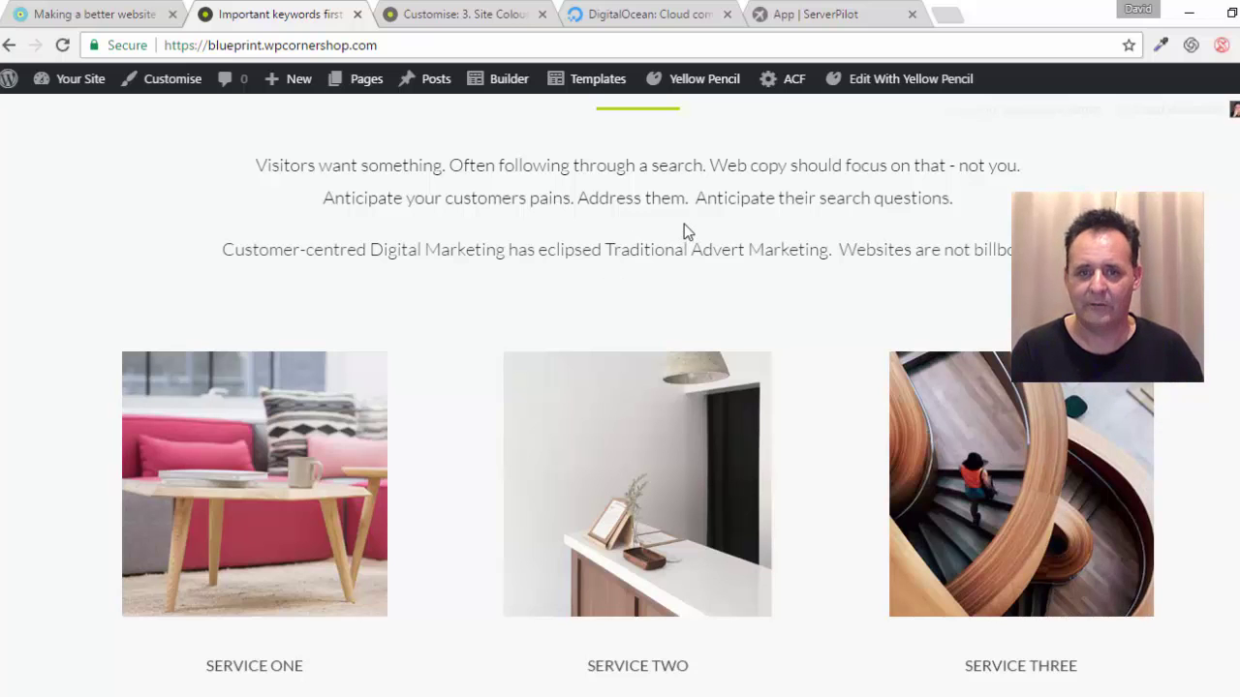
{"action": "scroll", "coordinate": [658, 223], "scroll_direction": "down", "scroll_amount": 2}
{"action": "scroll", "coordinate": [523, 268], "scroll_direction": "down", "scroll_amount": 5}
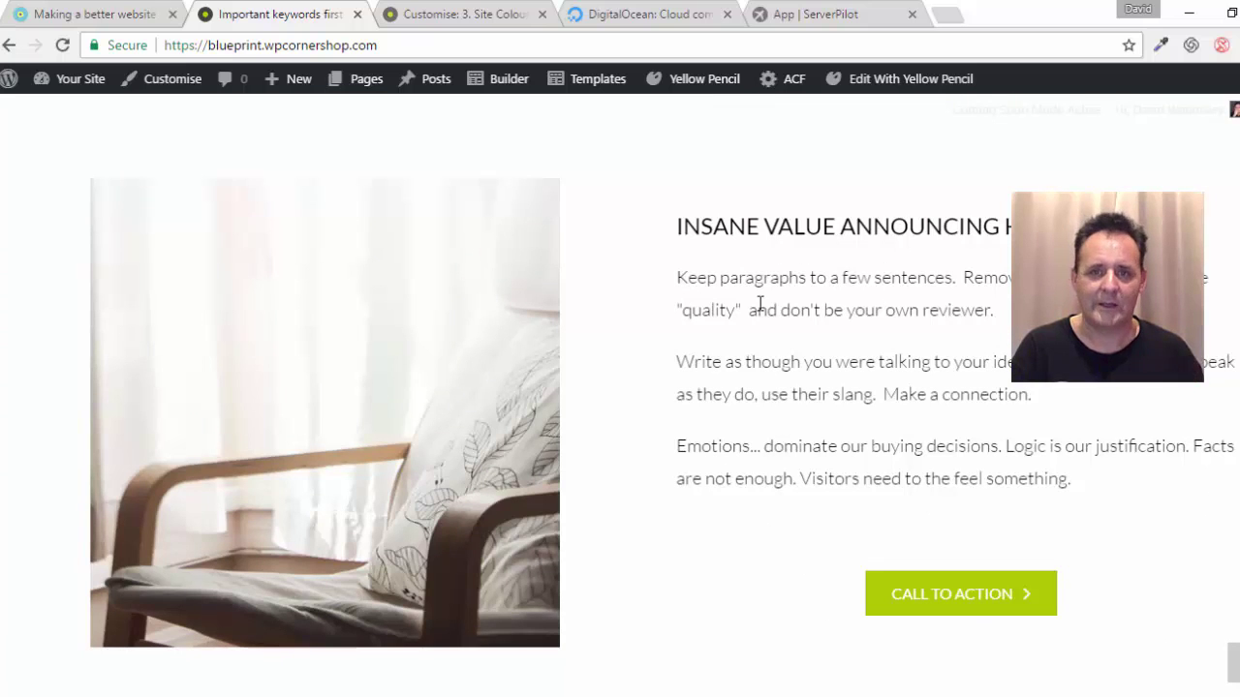
{"action": "scroll", "coordinate": [581, 333], "scroll_direction": "down", "scroll_amount": 3}
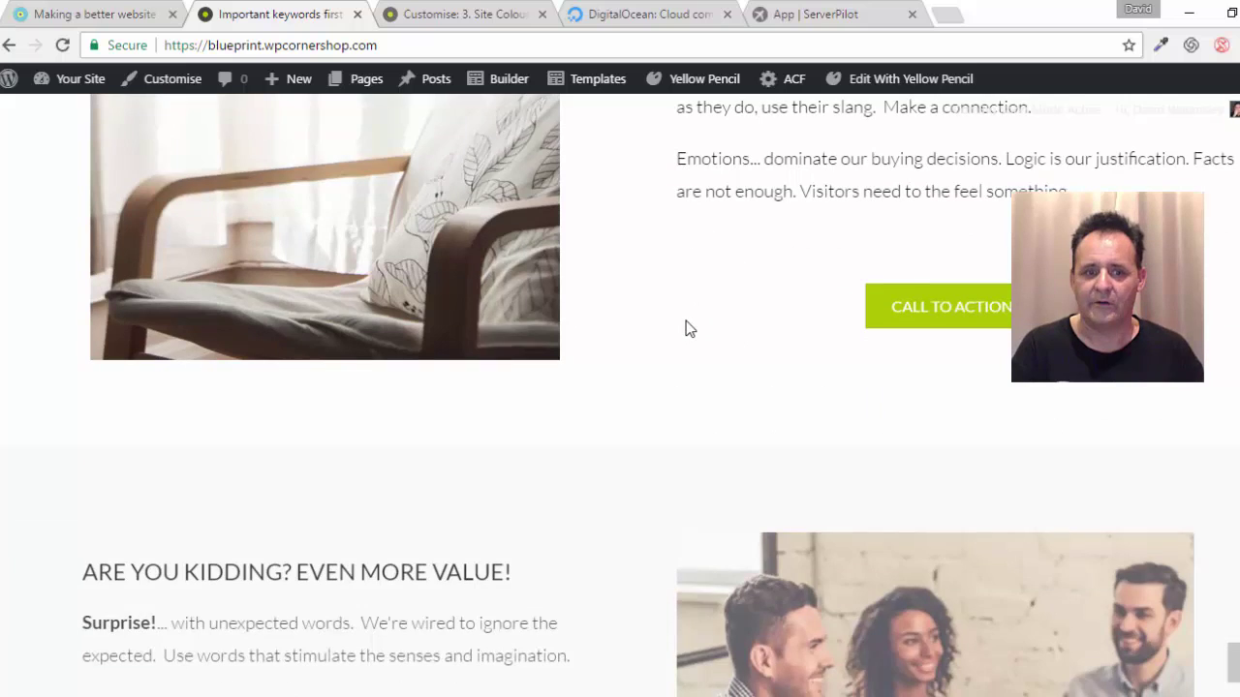
{"action": "scroll", "coordinate": [685, 328], "scroll_direction": "down", "scroll_amount": 1}
{"action": "scroll", "coordinate": [667, 320], "scroll_direction": "down", "scroll_amount": 2}
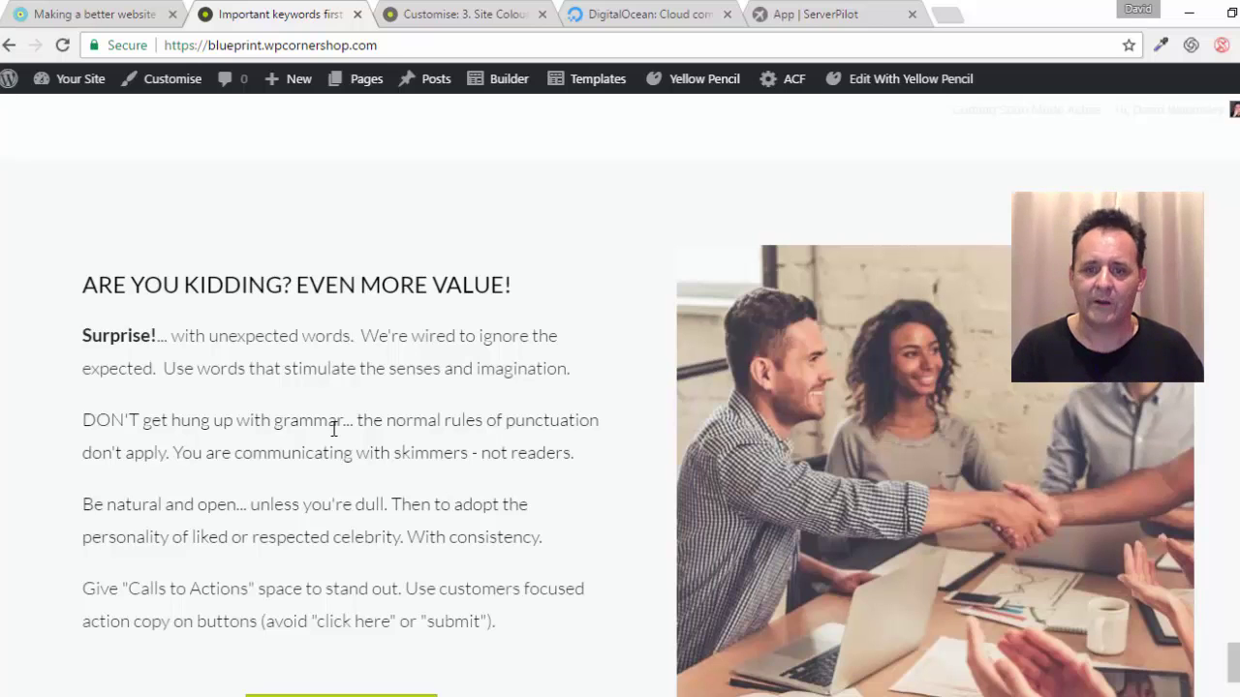
{"action": "scroll", "coordinate": [334, 424], "scroll_direction": "down", "scroll_amount": 2}
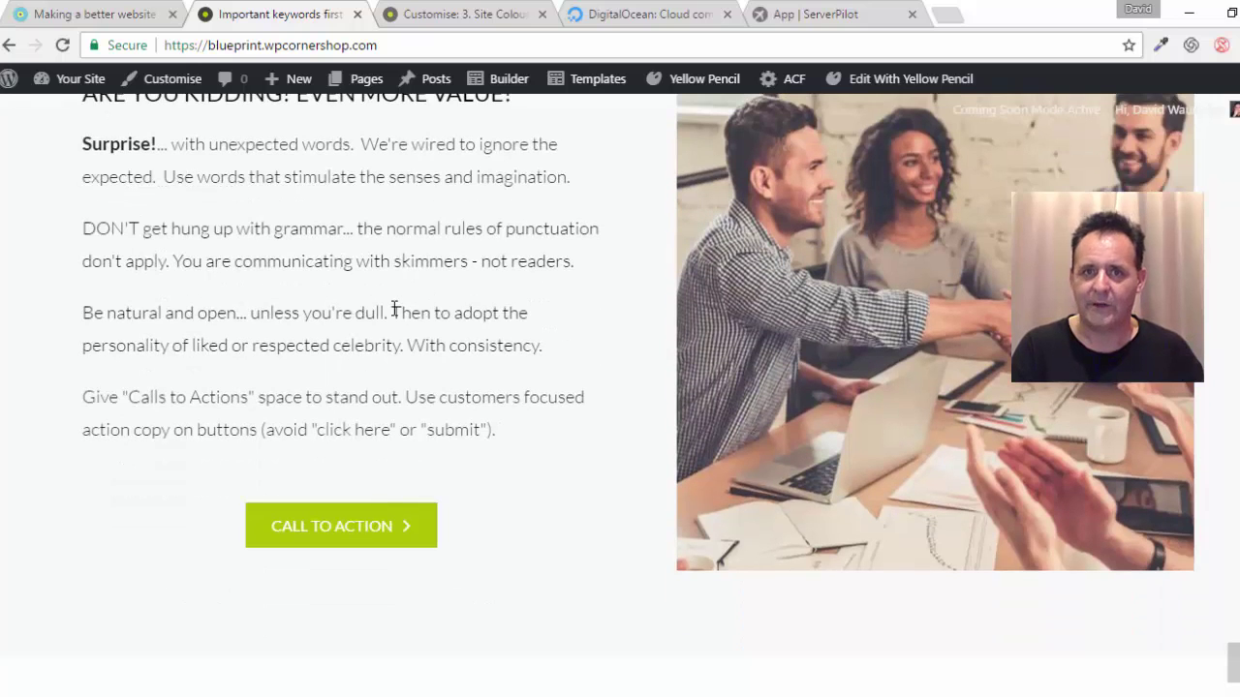
- Review the visuals gallery and the "What real people said about us" testimonials on the home page
{"action": "scroll", "coordinate": [443, 365], "scroll_direction": "down", "scroll_amount": 6}
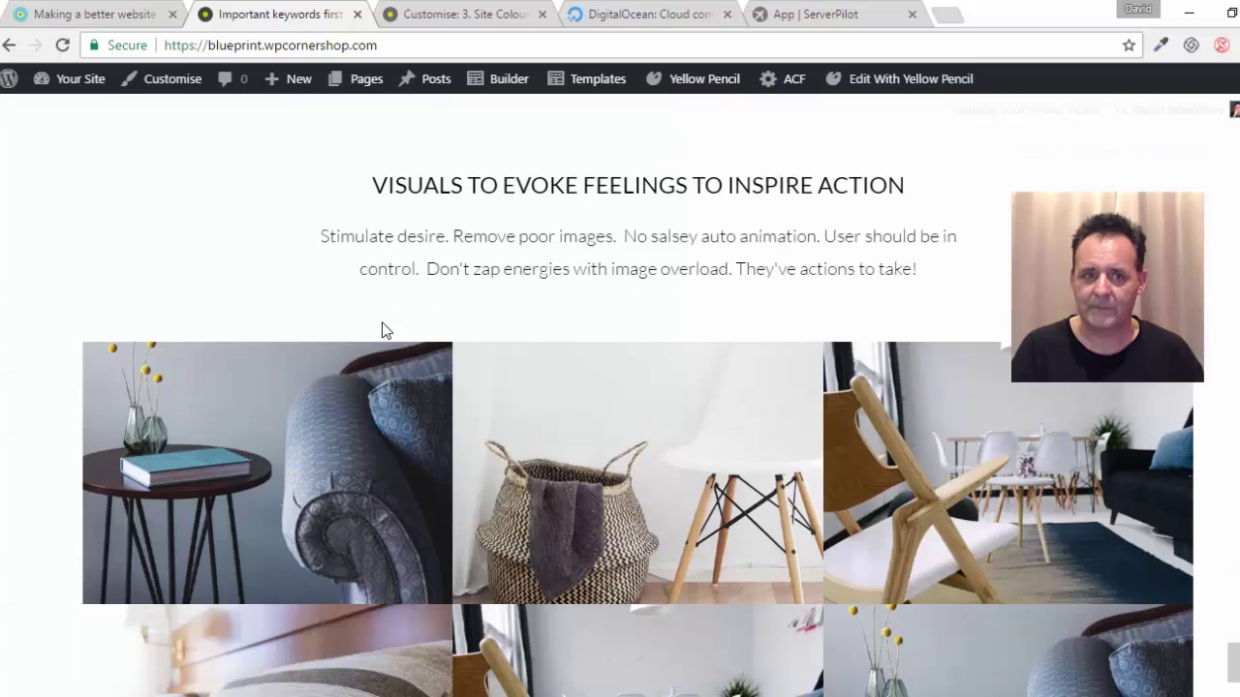
{"action": "scroll", "coordinate": [446, 288], "scroll_direction": "up", "scroll_amount": 3}
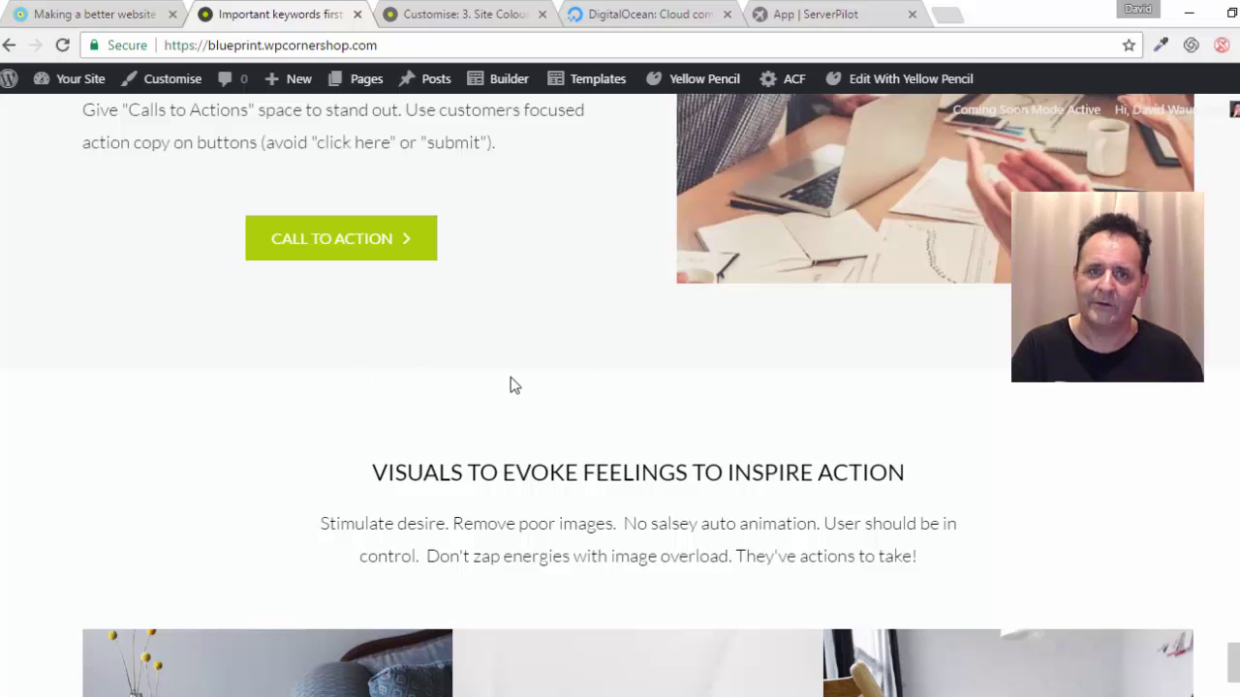
{"action": "scroll", "coordinate": [510, 384], "scroll_direction": "down", "scroll_amount": 4}
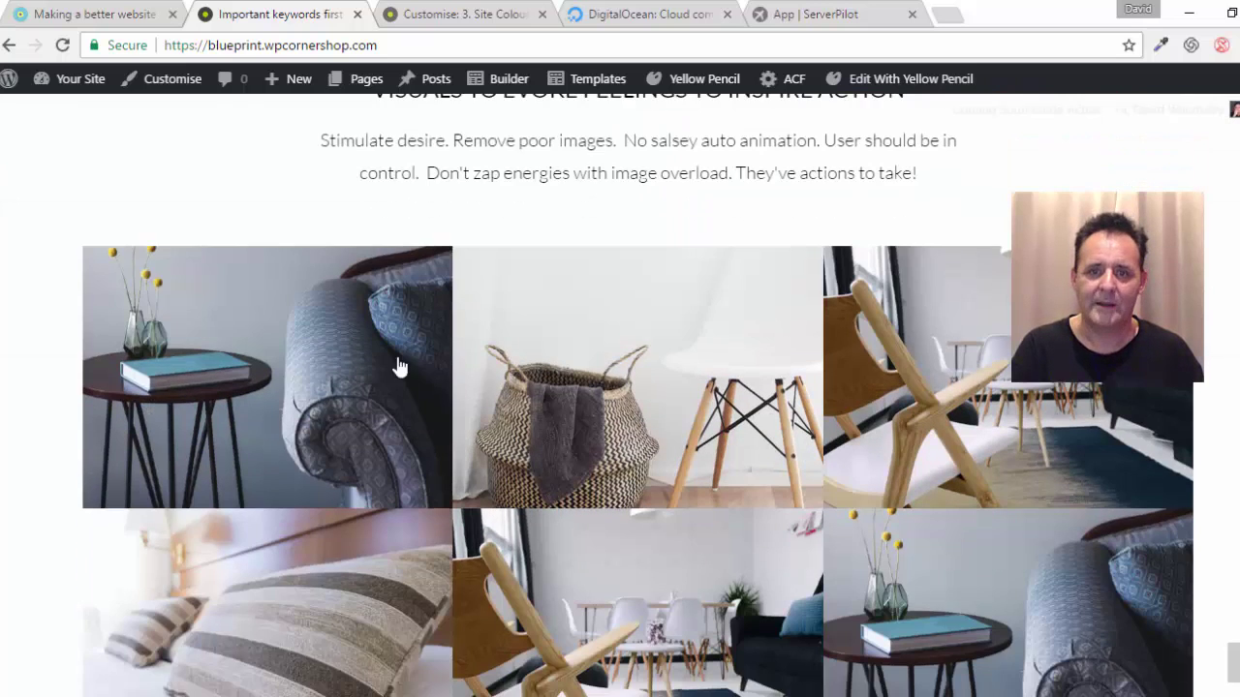
{"action": "scroll", "coordinate": [399, 366], "scroll_direction": "down", "scroll_amount": 10}
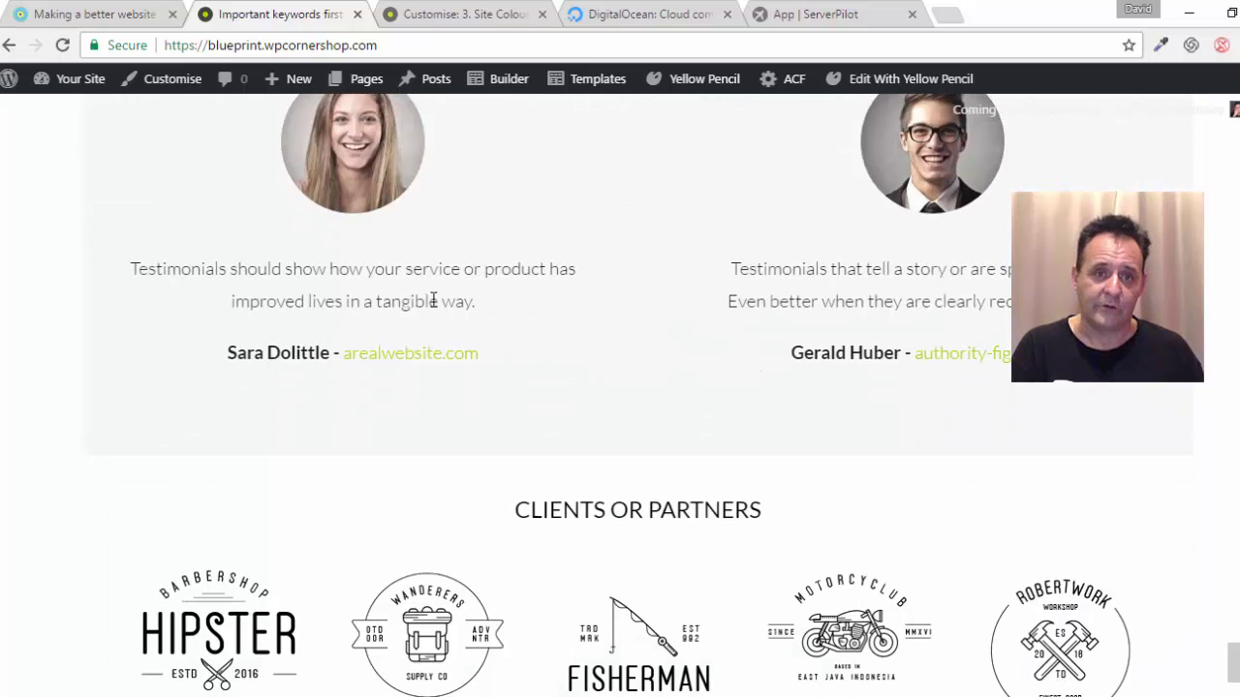
{"action": "scroll", "coordinate": [562, 294], "scroll_direction": "up", "scroll_amount": 2}
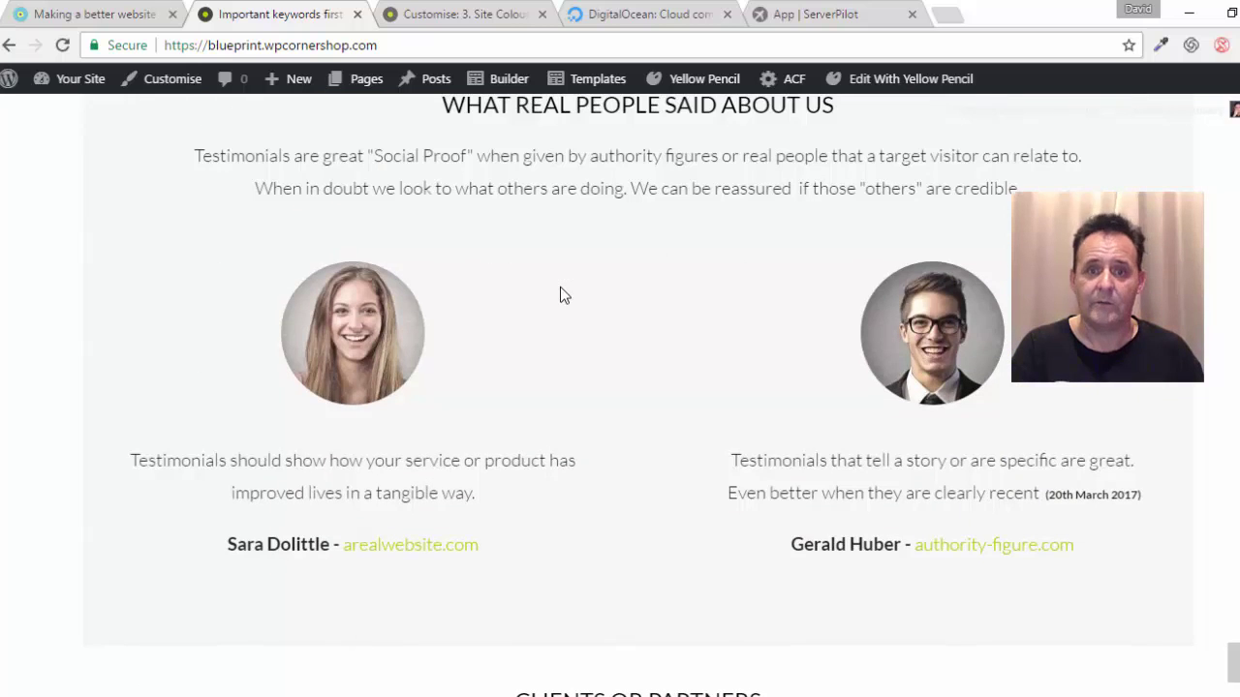
{"action": "scroll", "coordinate": [562, 294], "scroll_direction": "up", "scroll_amount": 2}
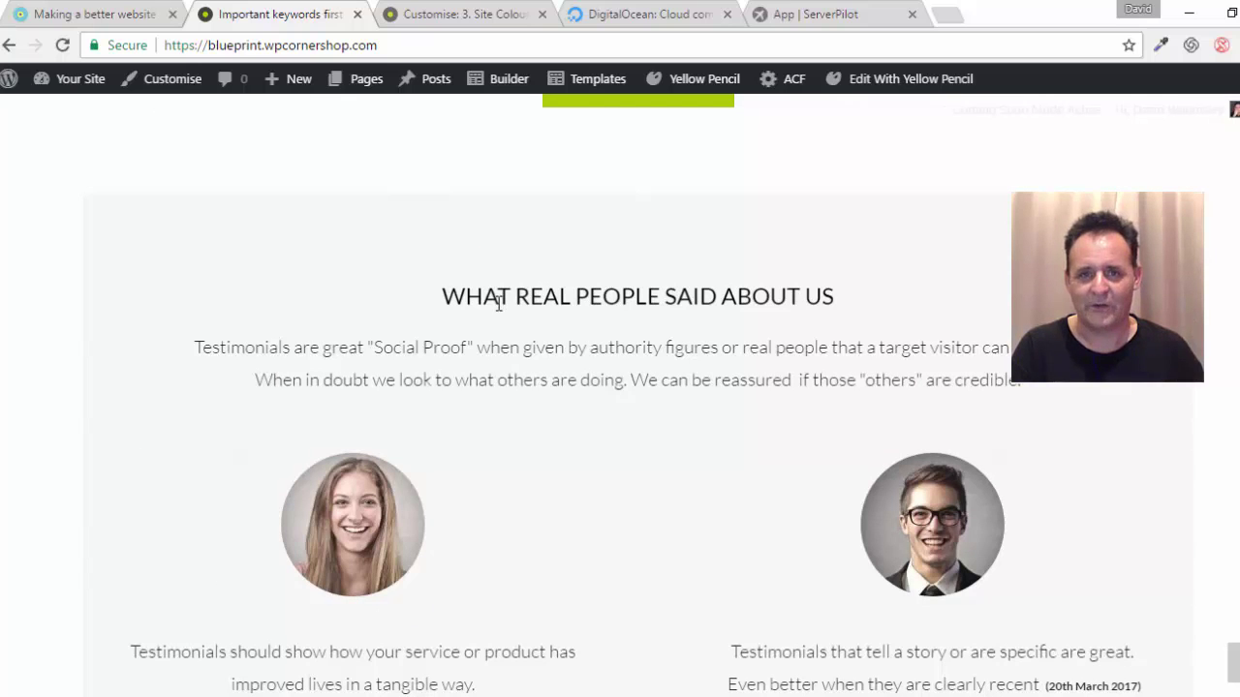
{"action": "scroll", "coordinate": [579, 293], "scroll_direction": "down", "scroll_amount": 4}
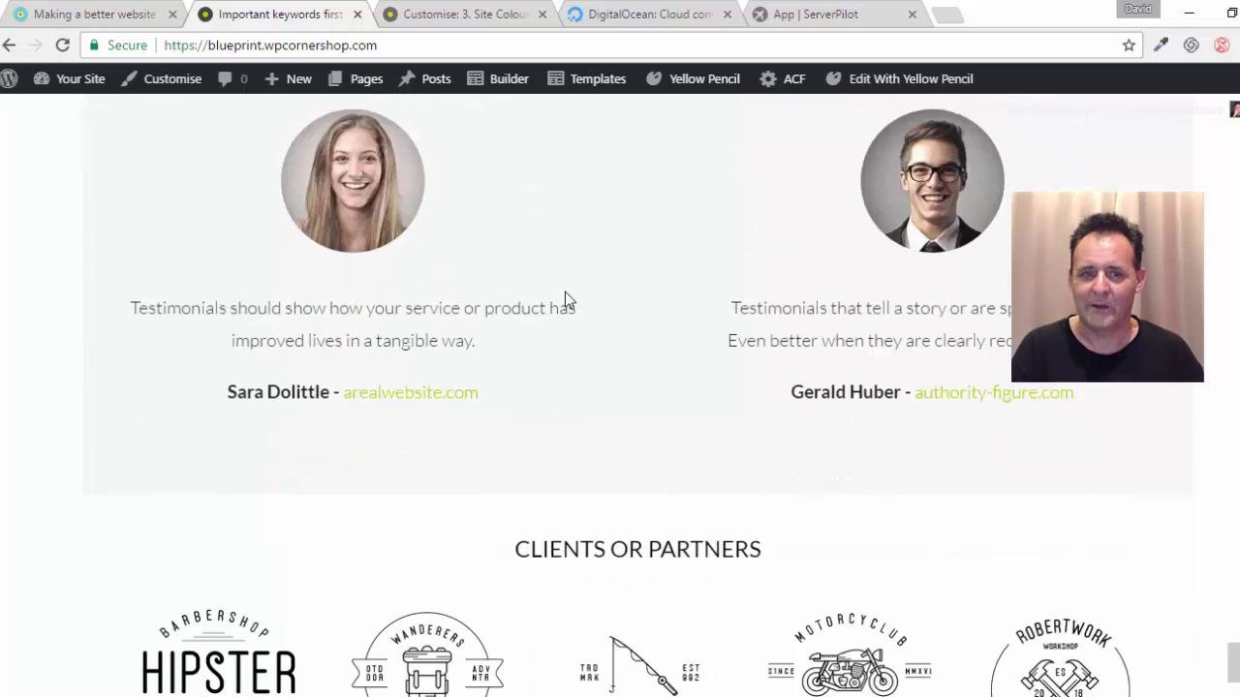
- Review the Clients or Partners logos and the Inspire Action countdown section, and go back to the "Even more value" copy
{"action": "scroll", "coordinate": [385, 384], "scroll_direction": "down", "scroll_amount": 2}
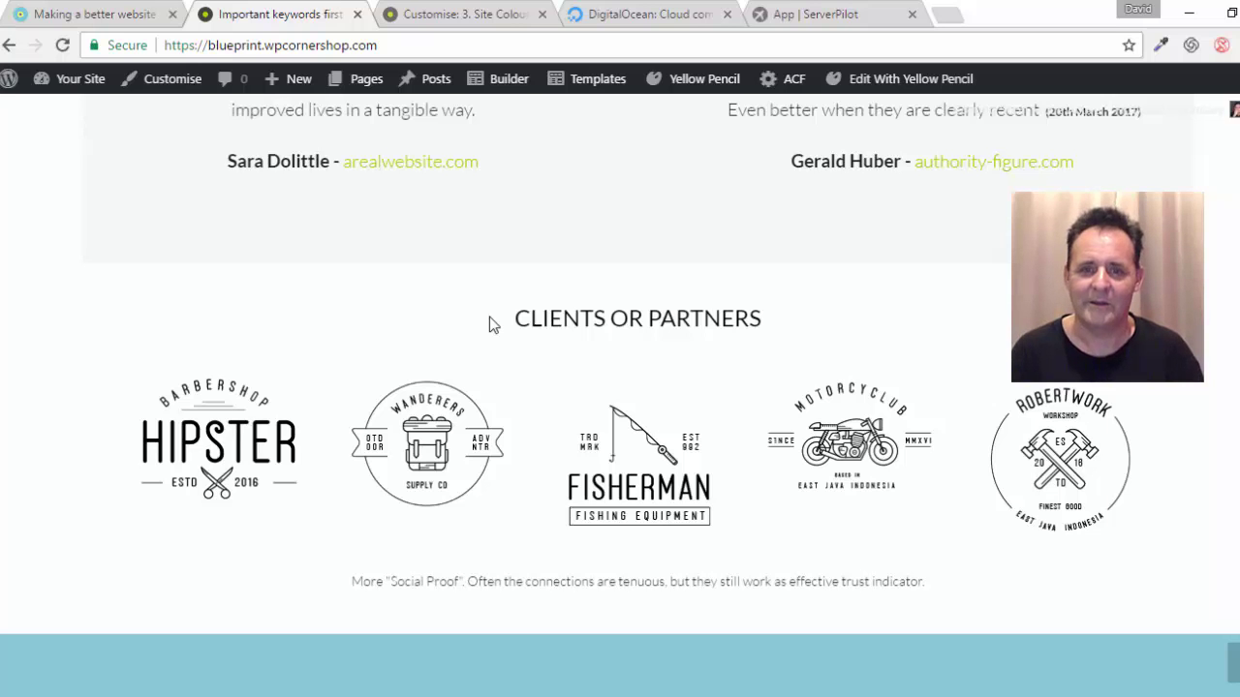
{"action": "scroll", "coordinate": [470, 429], "scroll_direction": "down", "scroll_amount": 3}
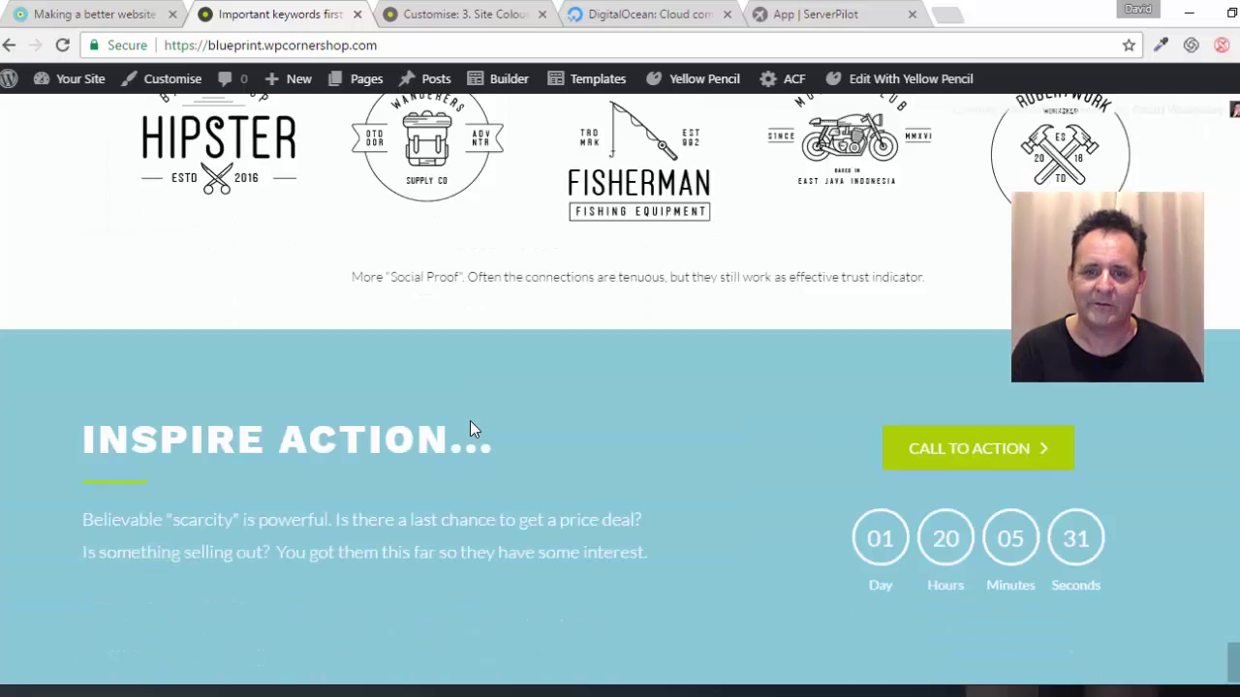
{"action": "scroll", "coordinate": [471, 422], "scroll_direction": "down", "scroll_amount": 1}
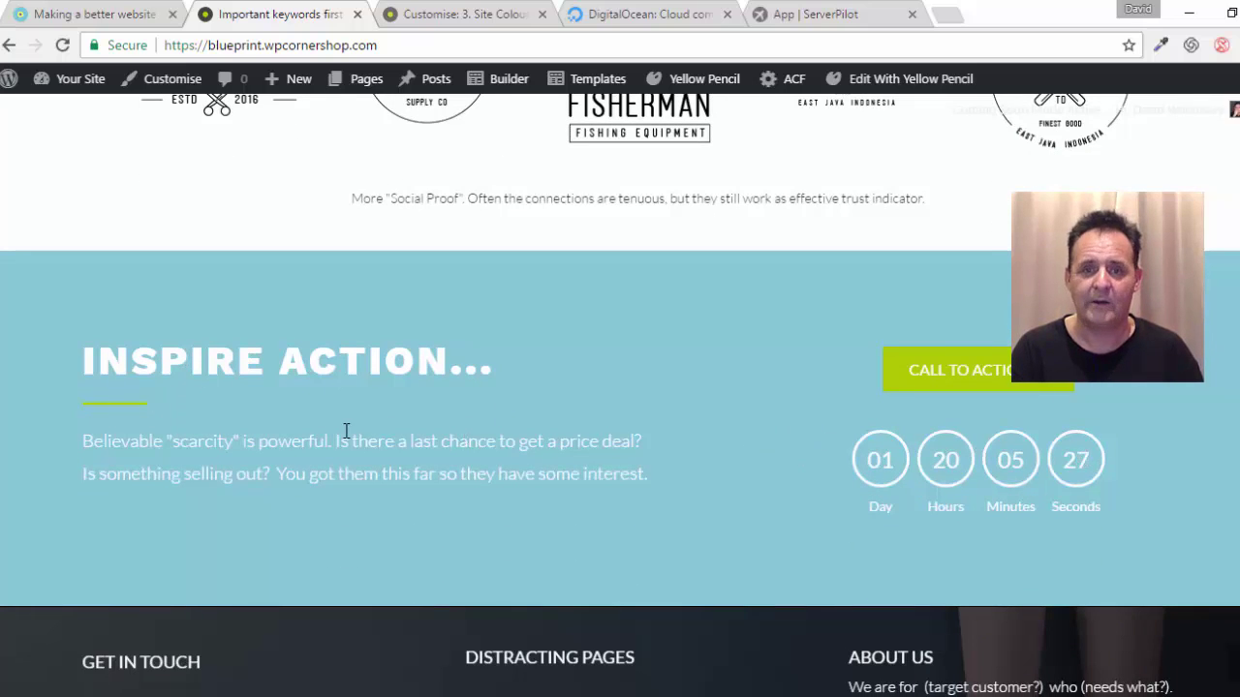
{"action": "scroll", "coordinate": [346, 435], "scroll_direction": "up", "scroll_amount": 10}
{"action": "scroll", "coordinate": [348, 430], "scroll_direction": "up", "scroll_amount": 12}
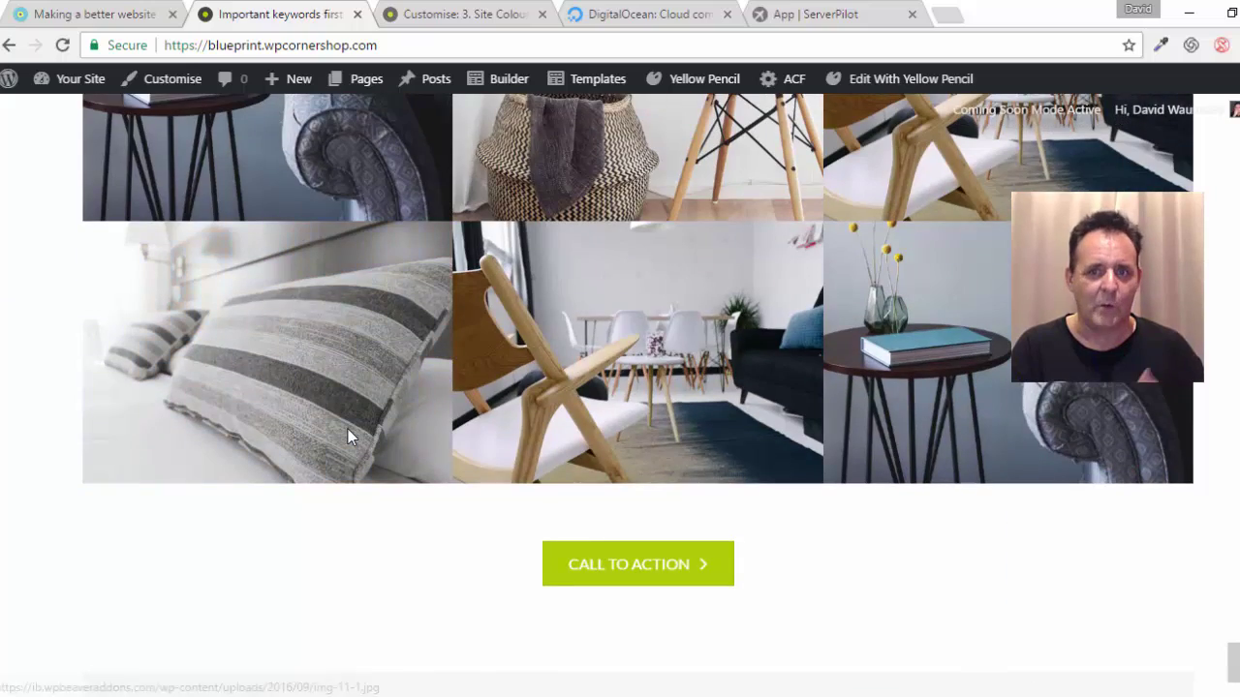
{"action": "scroll", "coordinate": [349, 429], "scroll_direction": "up", "scroll_amount": 12}
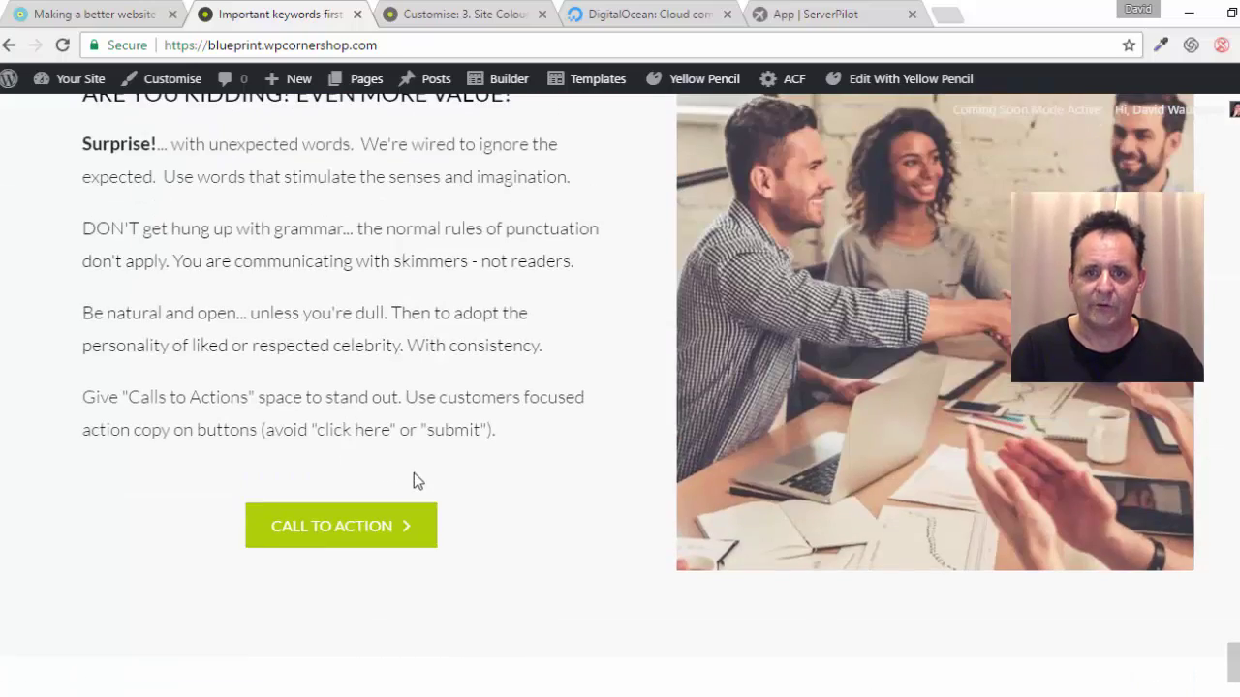
- Open the site's About page and review its hero, the "Show that you stand for something!" section and the team profiles
{"action": "scroll", "coordinate": [414, 481], "scroll_direction": "up", "scroll_amount": 10}
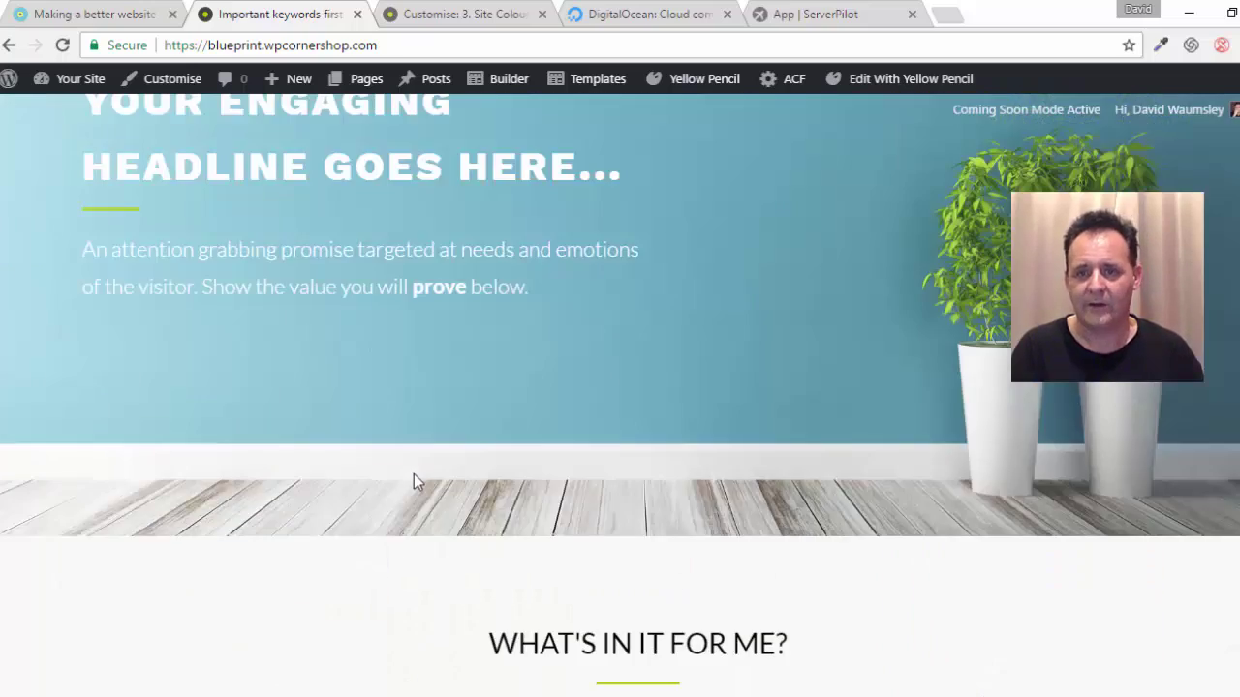
{"action": "left_click", "coordinate": [800, 146]}
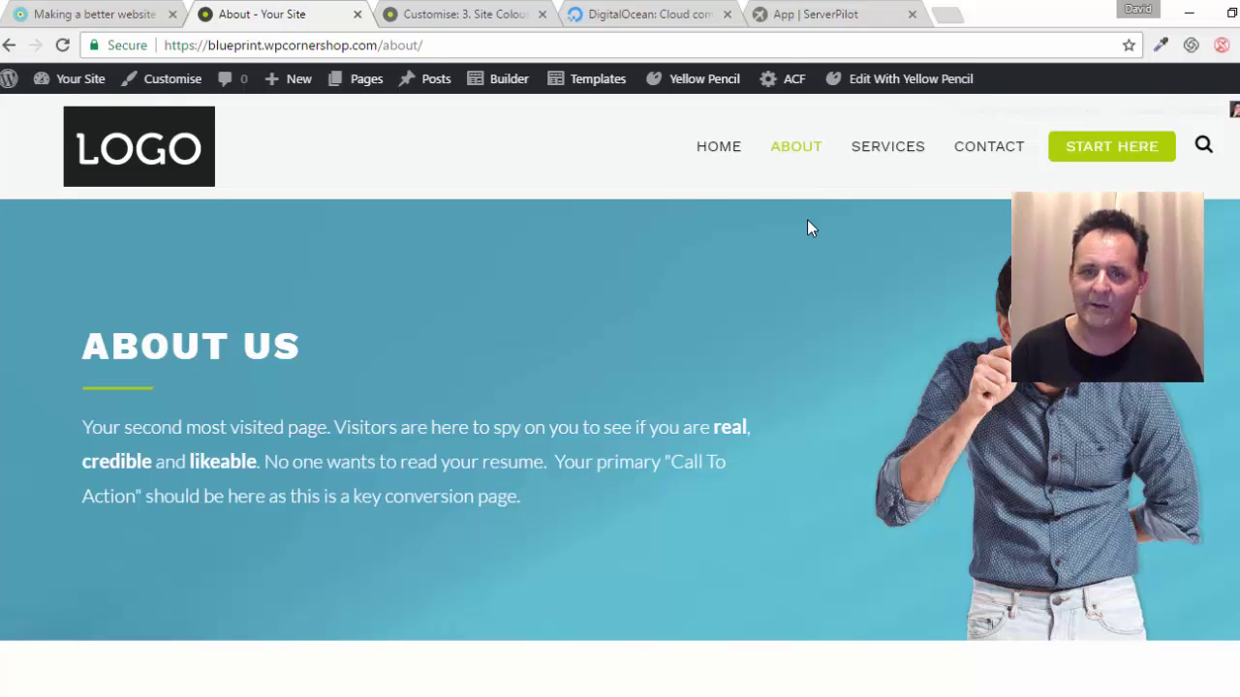
{"action": "scroll", "coordinate": [710, 259], "scroll_direction": "down", "scroll_amount": 3}
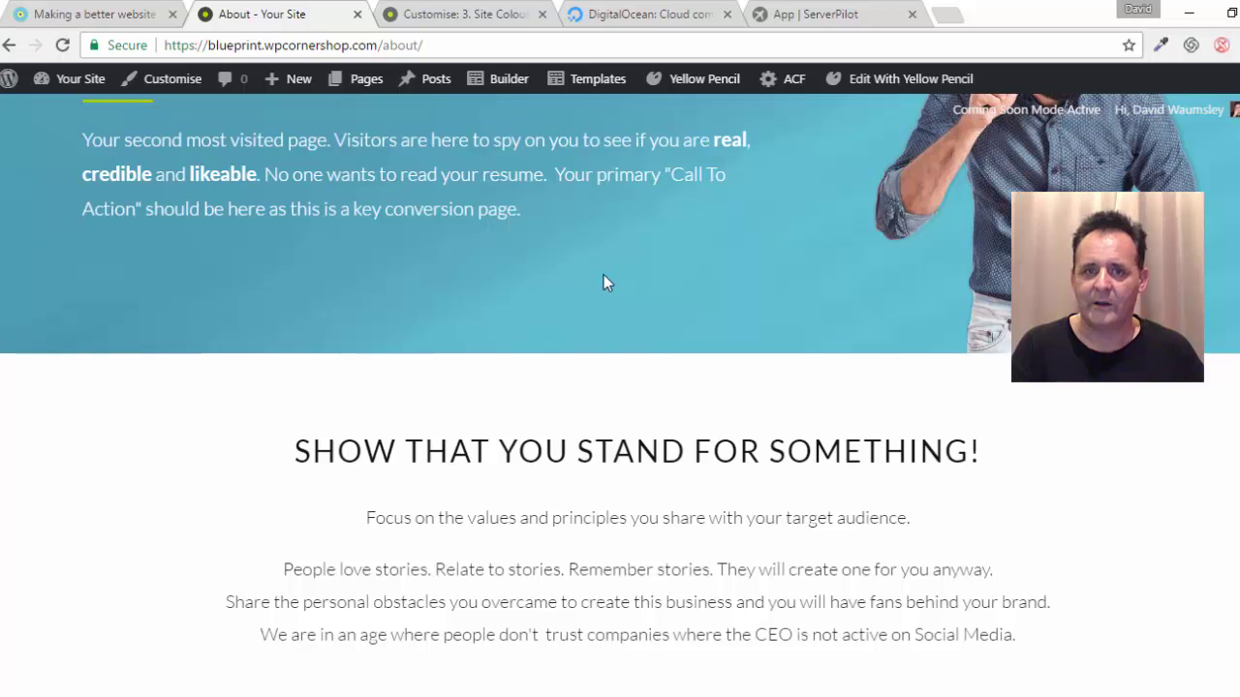
{"action": "scroll", "coordinate": [603, 281], "scroll_direction": "down", "scroll_amount": 2}
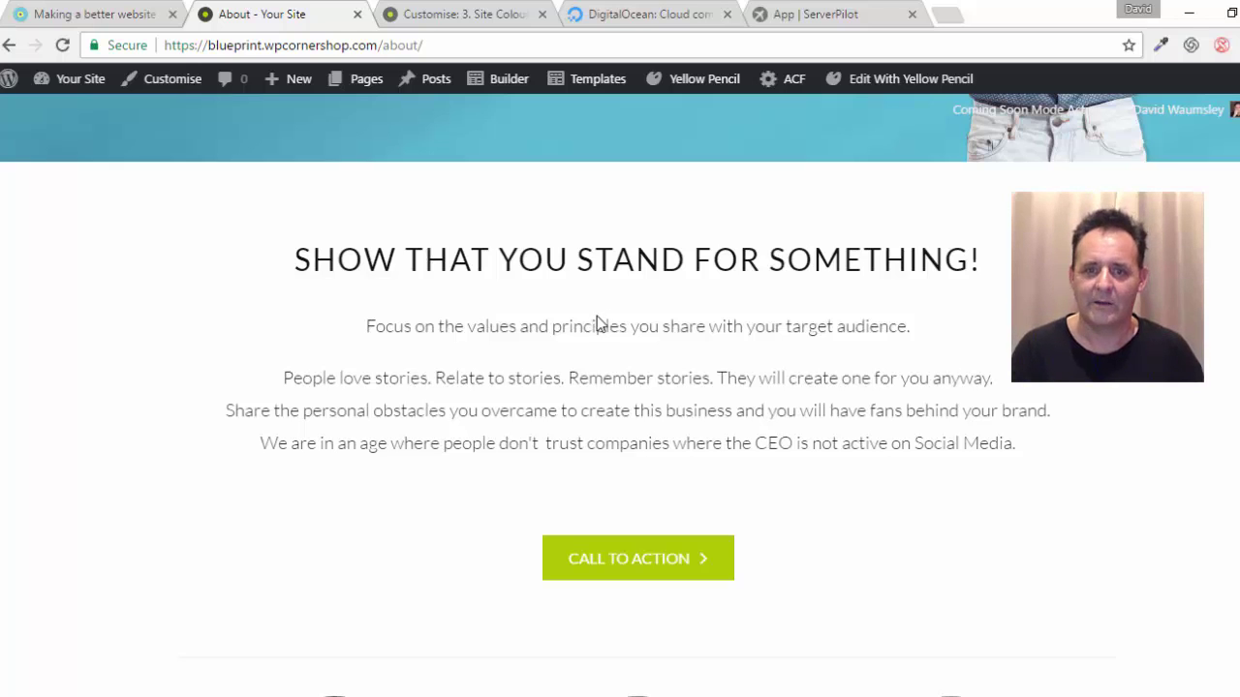
{"action": "scroll", "coordinate": [596, 320], "scroll_direction": "down", "scroll_amount": 5}
{"action": "scroll", "coordinate": [566, 358], "scroll_direction": "down", "scroll_amount": 1}
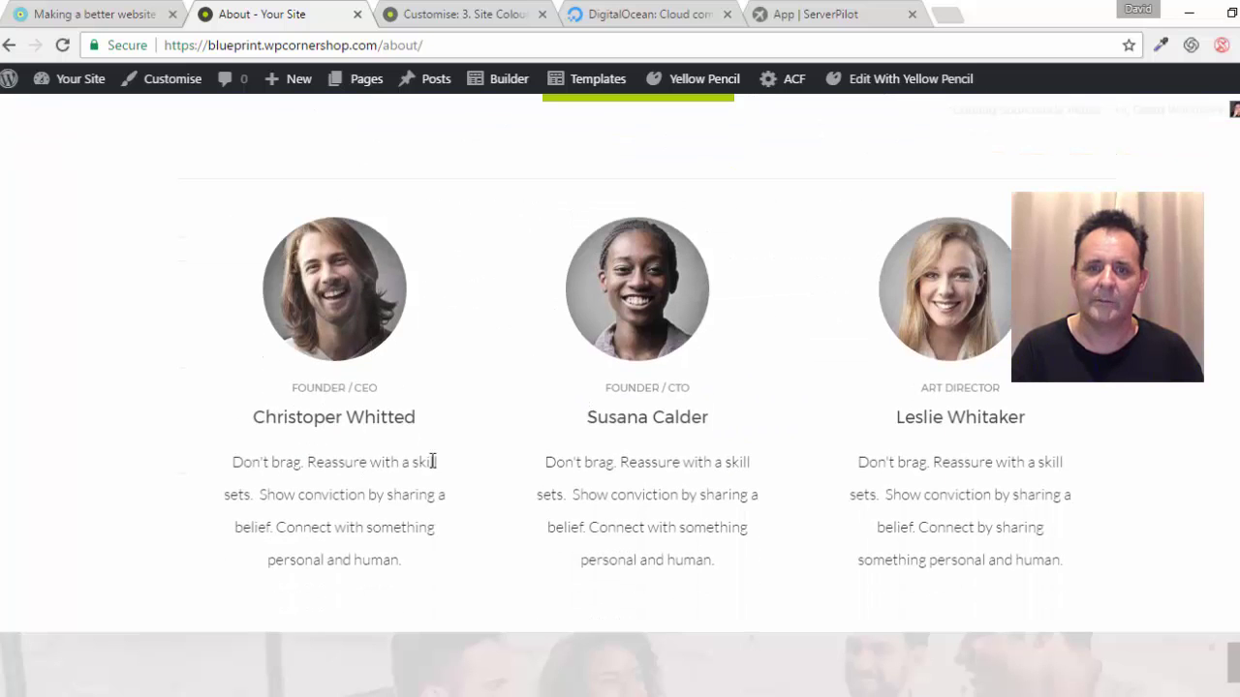
{"action": "scroll", "coordinate": [620, 515], "scroll_direction": "down", "scroll_amount": 4}
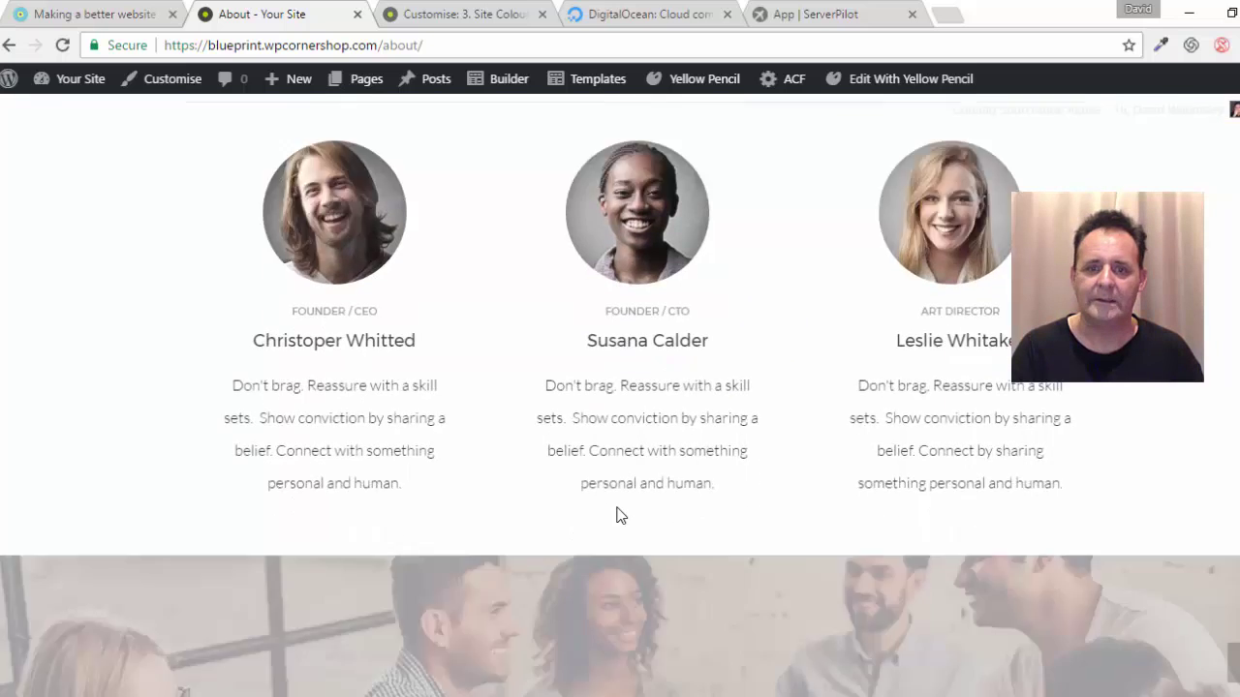
- Open the Services page and review the service descriptions and the Starter, Pro and Advanced pricing table
{"action": "scroll", "coordinate": [516, 436], "scroll_direction": "up", "scroll_amount": 6}
{"action": "scroll", "coordinate": [516, 441], "scroll_direction": "up", "scroll_amount": 8}
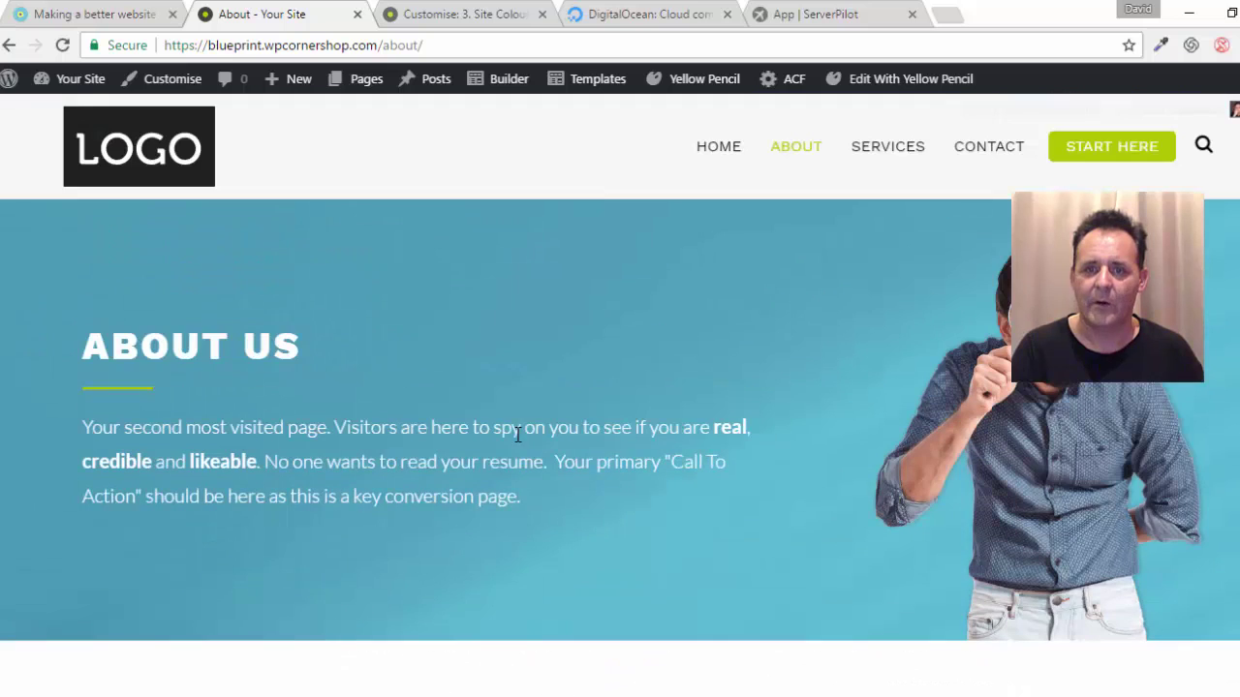
{"action": "left_click", "coordinate": [870, 160]}
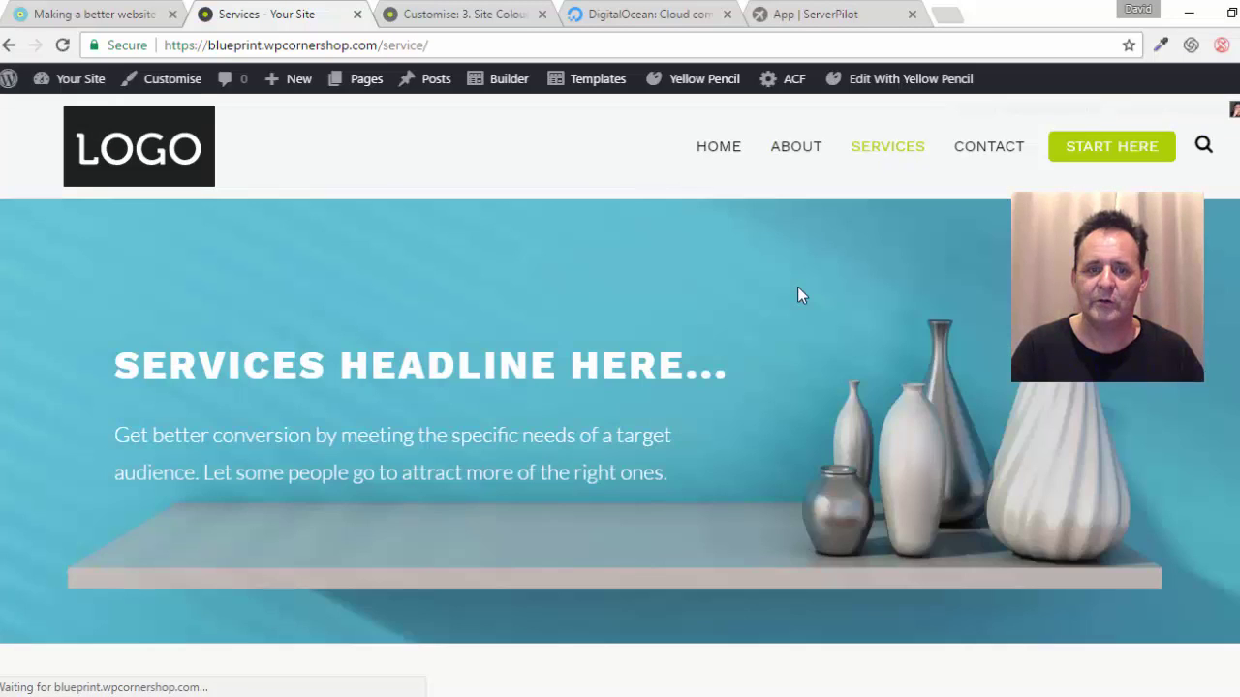
{"action": "scroll", "coordinate": [717, 233], "scroll_direction": "down", "scroll_amount": 10}
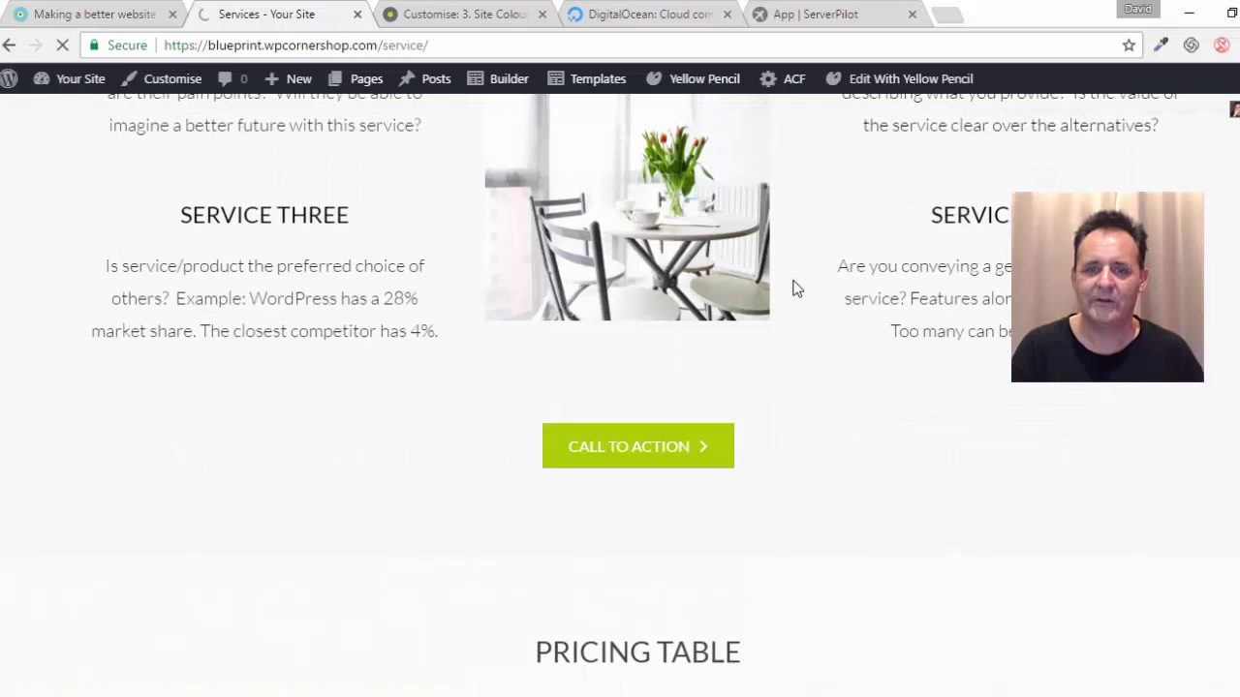
{"action": "scroll", "coordinate": [794, 285], "scroll_direction": "down", "scroll_amount": 3}
{"action": "scroll", "coordinate": [794, 288], "scroll_direction": "down", "scroll_amount": 3}
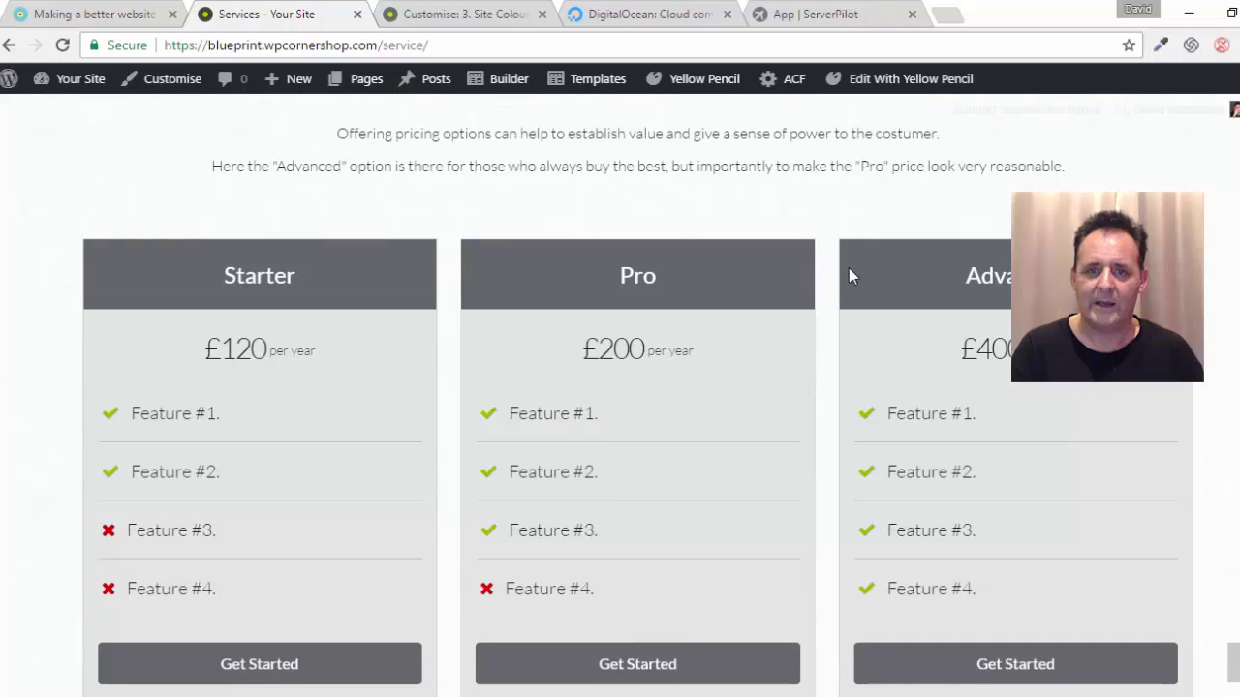
{"action": "scroll", "coordinate": [849, 274], "scroll_direction": "up", "scroll_amount": 2}
{"action": "scroll", "coordinate": [568, 257], "scroll_direction": "down", "scroll_amount": 3}
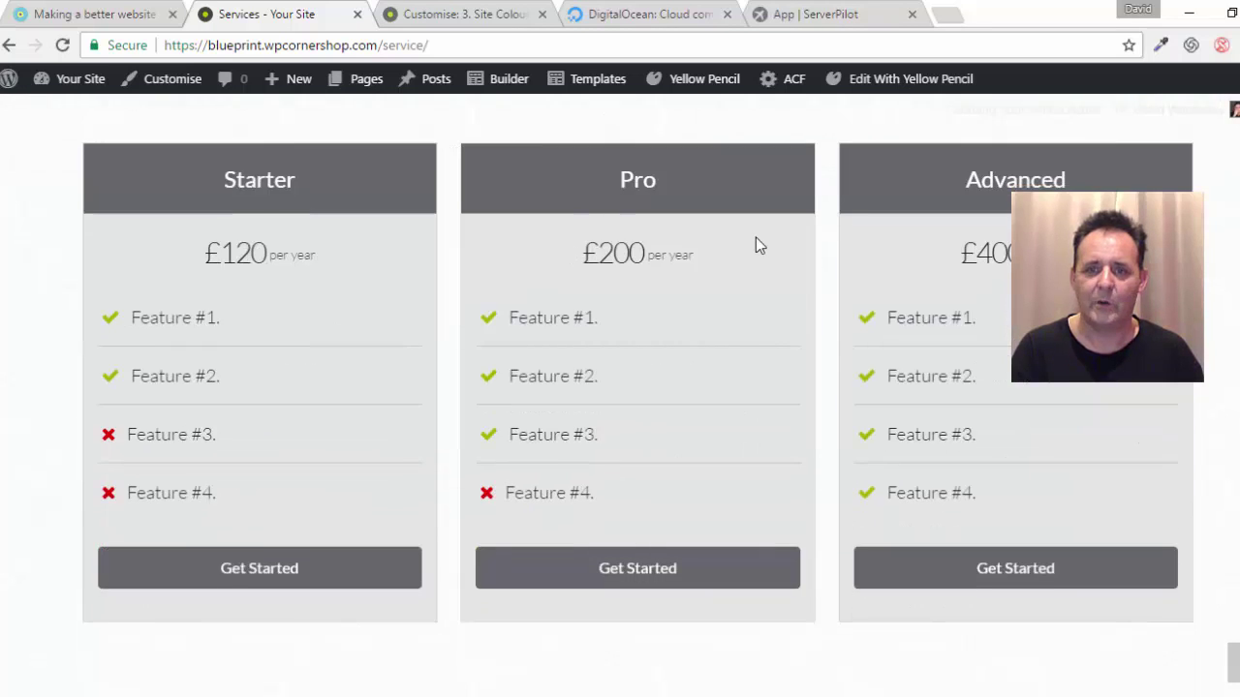
- Review the Services page's comparison table of providers and the footer below it
{"action": "scroll", "coordinate": [686, 333], "scroll_direction": "down", "scroll_amount": 6}
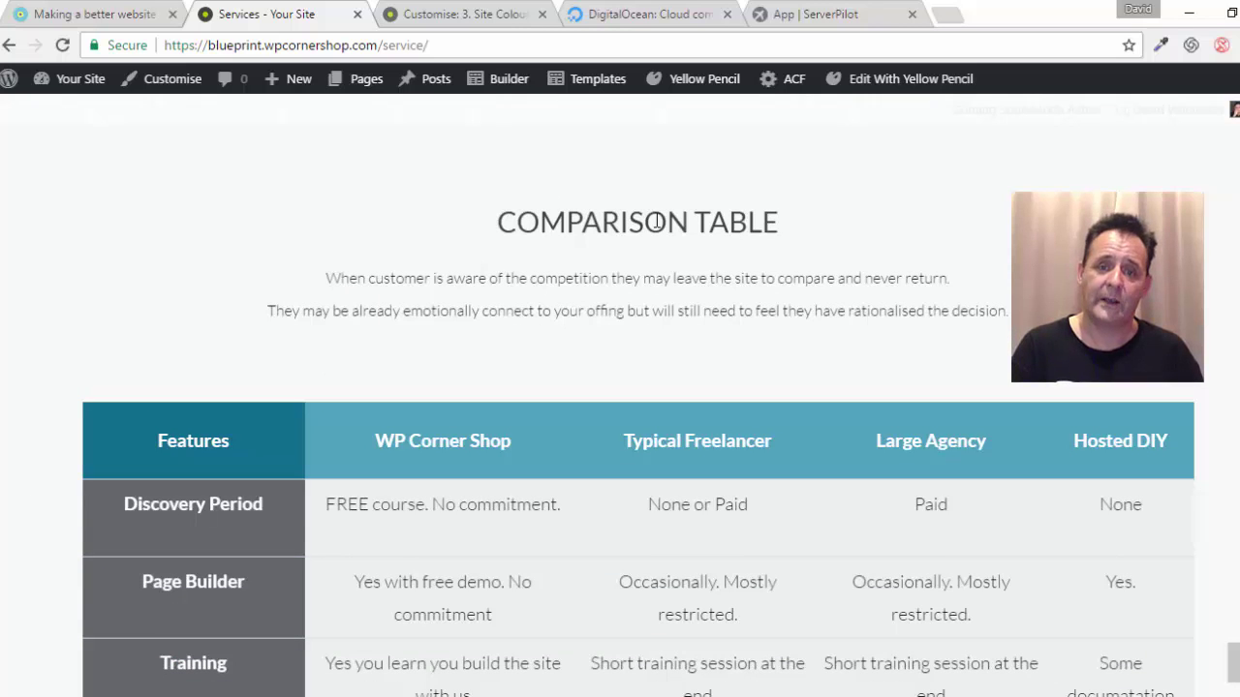
{"action": "scroll", "coordinate": [845, 225], "scroll_direction": "down", "scroll_amount": 2}
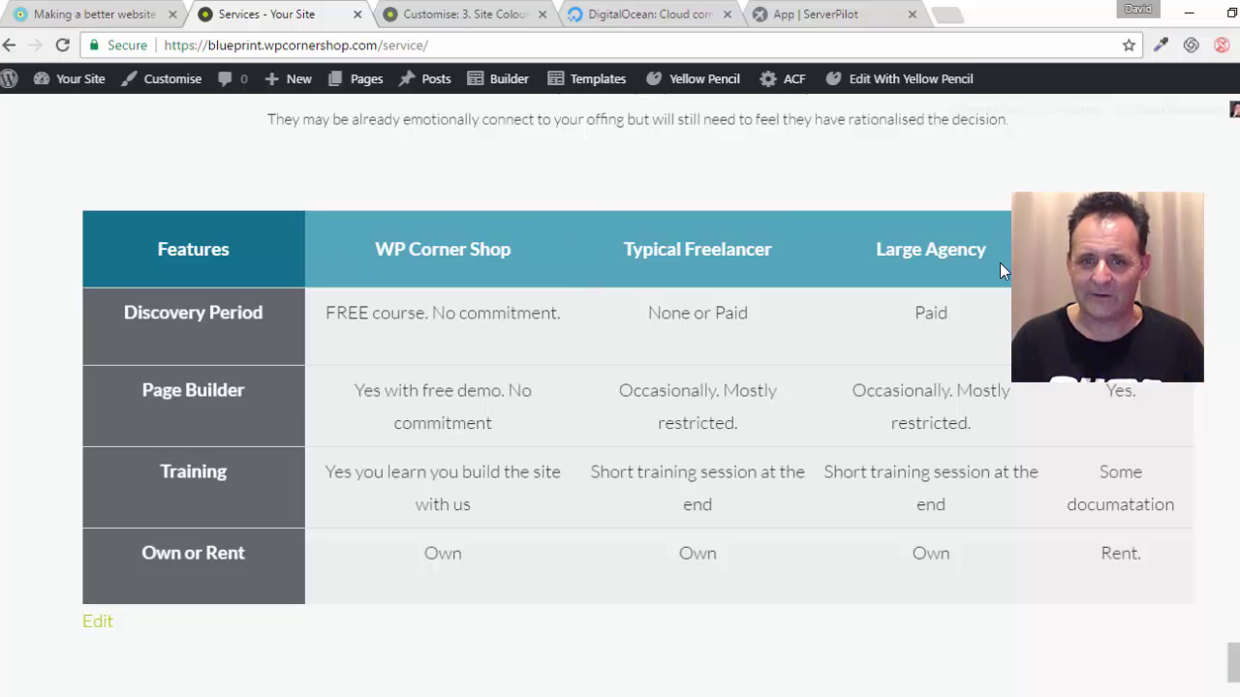
{"action": "scroll", "coordinate": [865, 385], "scroll_direction": "down", "scroll_amount": 4}
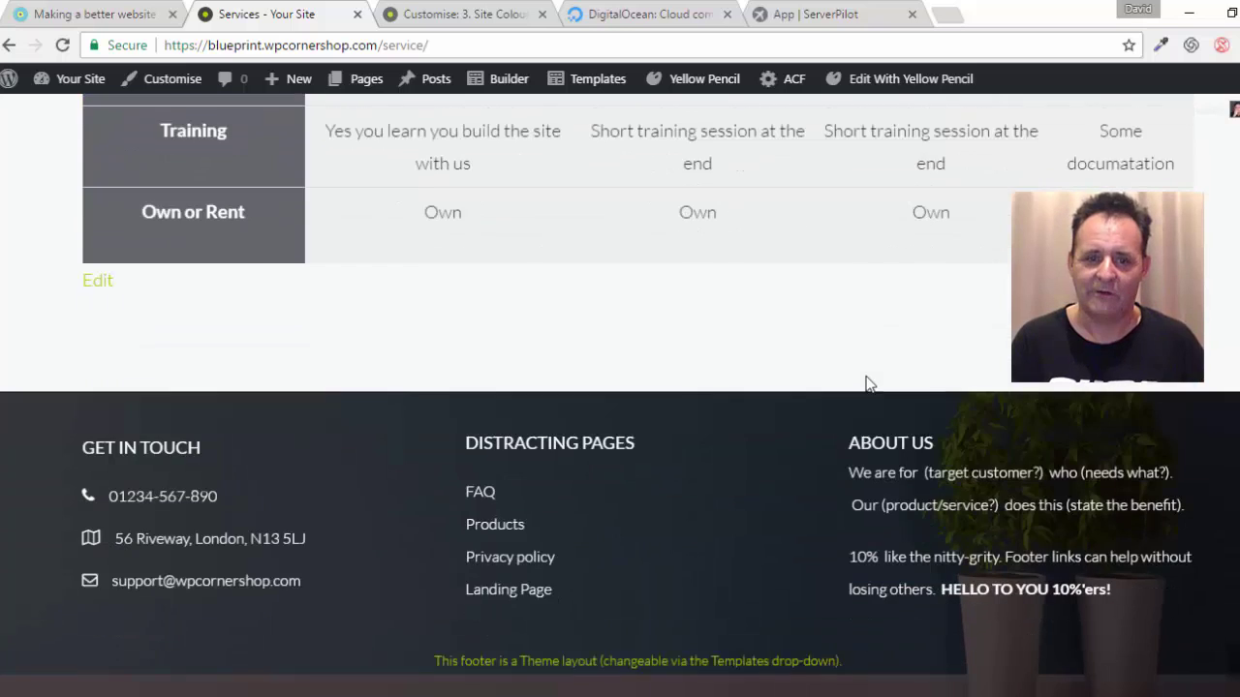
- Open the Contact page and review its headline, enquiry form with newsletter opt-in, and the "Other Options" sidebar
{"action": "scroll", "coordinate": [866, 385], "scroll_direction": "up", "scroll_amount": 20}
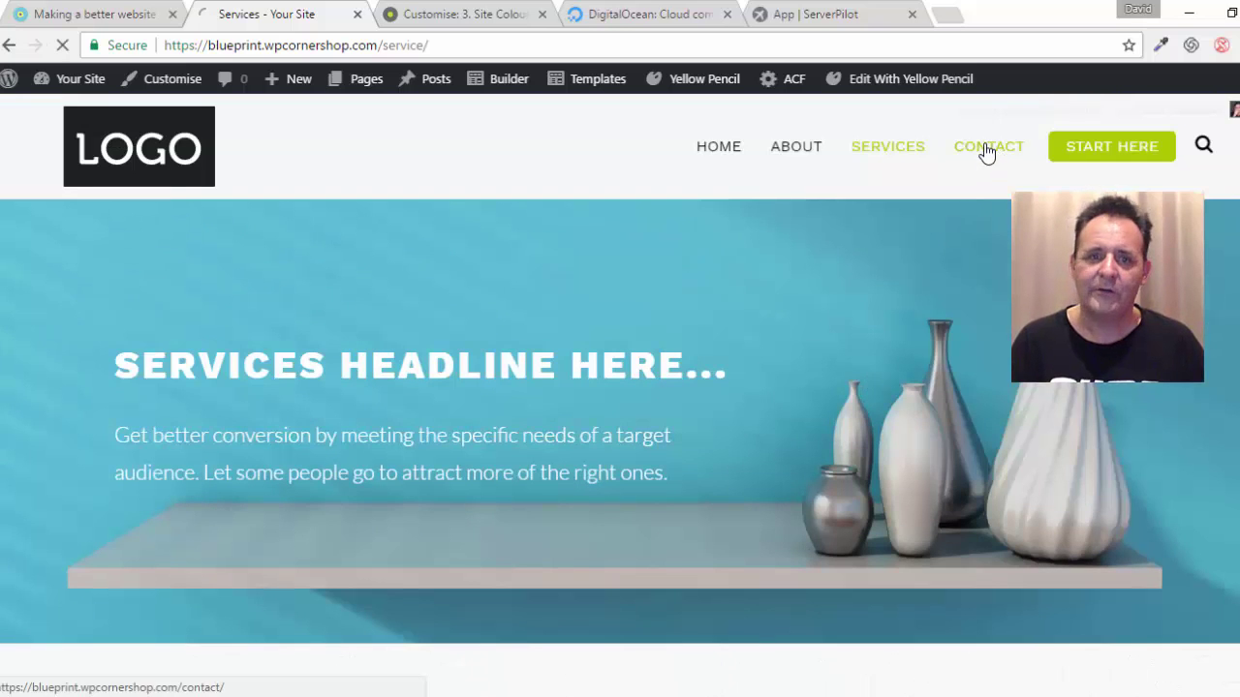
{"action": "left_click", "coordinate": [986, 151]}
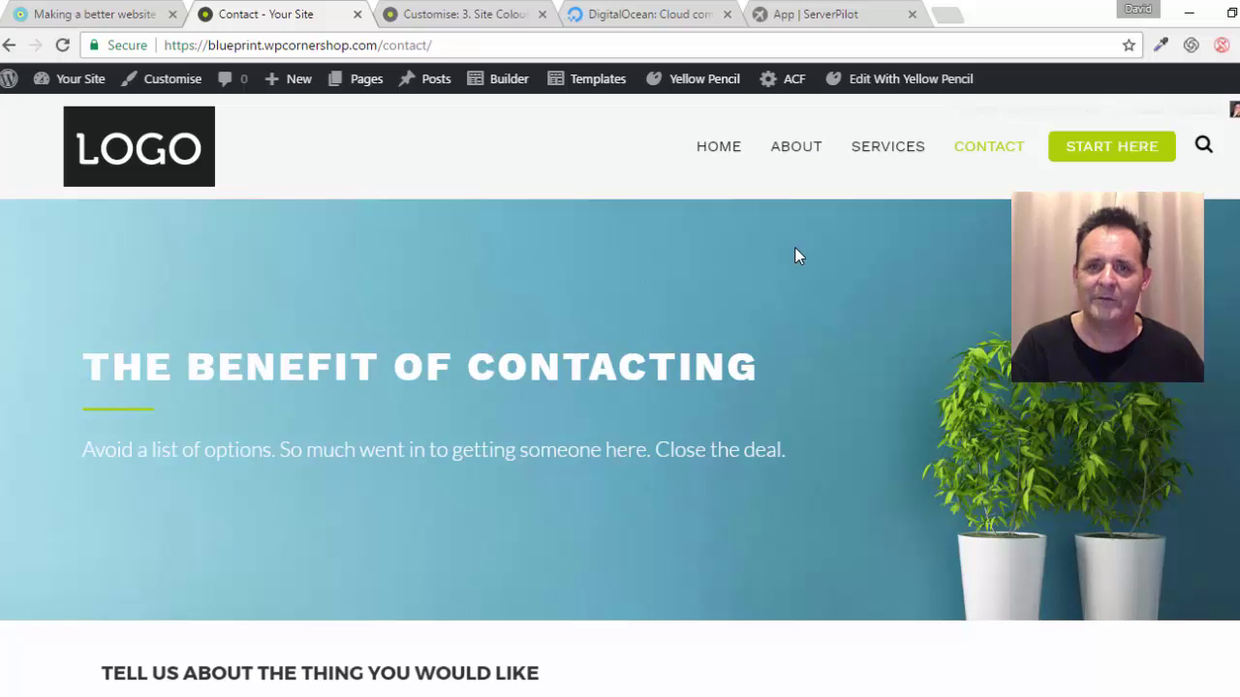
{"action": "scroll", "coordinate": [794, 254], "scroll_direction": "down", "scroll_amount": 3}
{"action": "scroll", "coordinate": [795, 255], "scroll_direction": "down", "scroll_amount": 2}
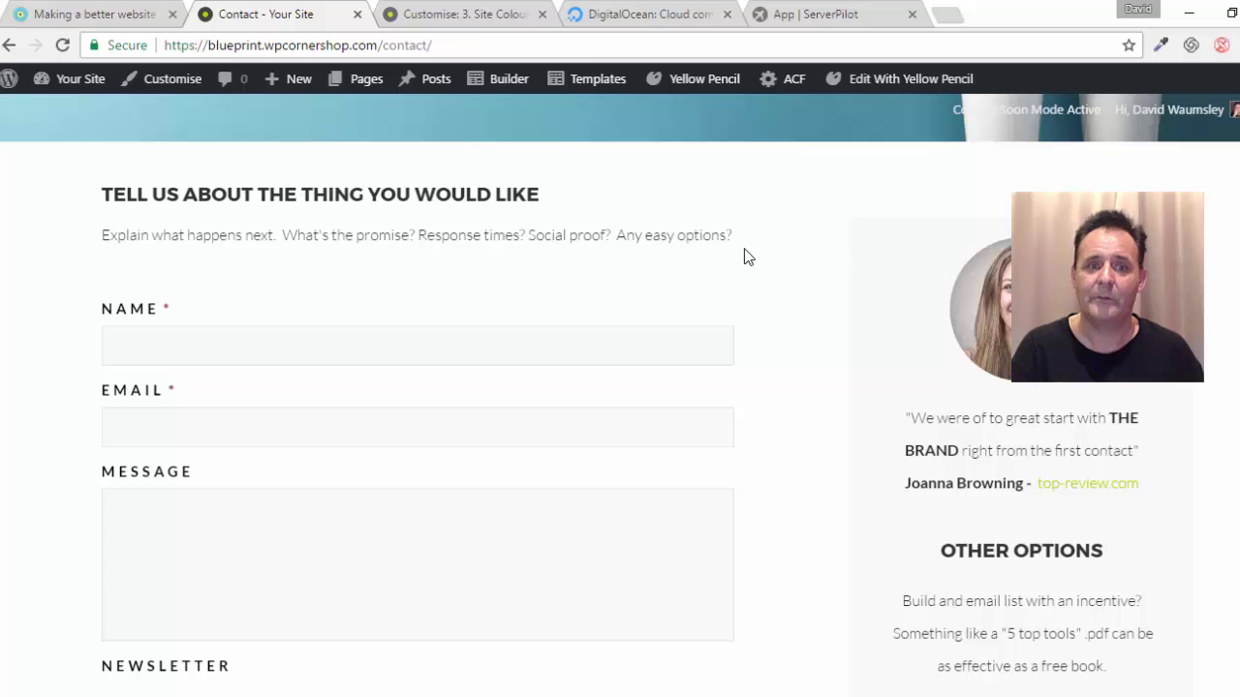
{"action": "scroll", "coordinate": [508, 234], "scroll_direction": "down", "scroll_amount": 1}
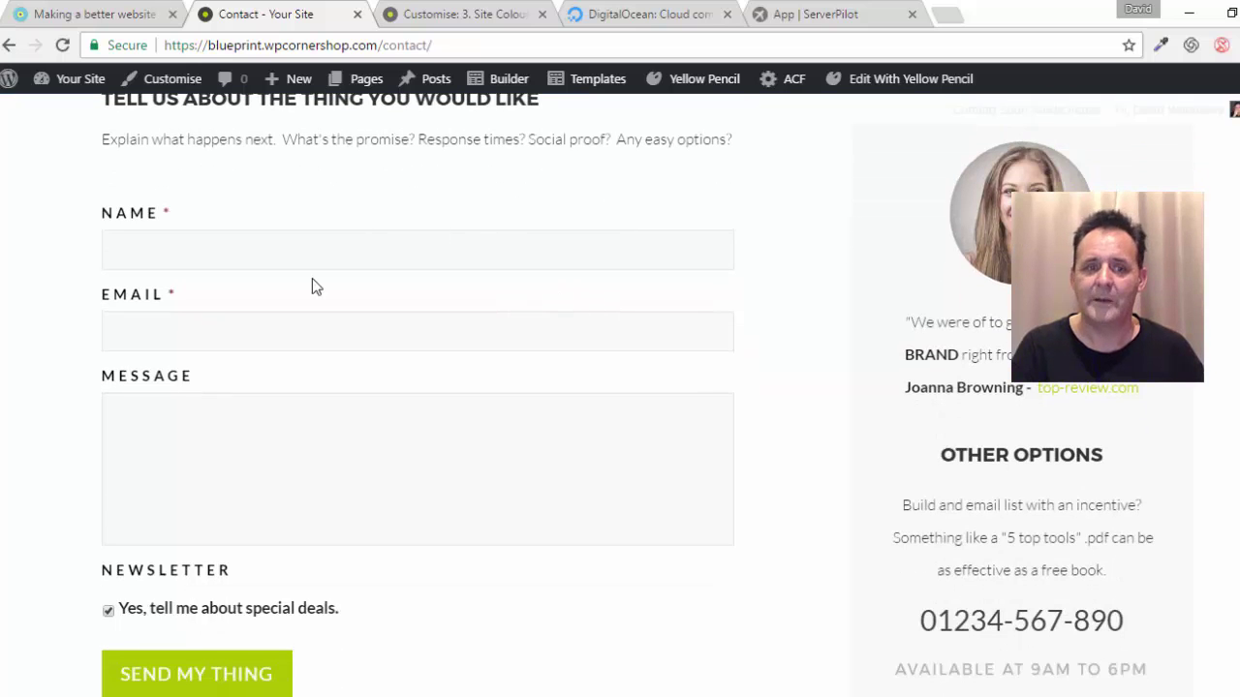
{"action": "scroll", "coordinate": [460, 317], "scroll_direction": "down", "scroll_amount": 2}
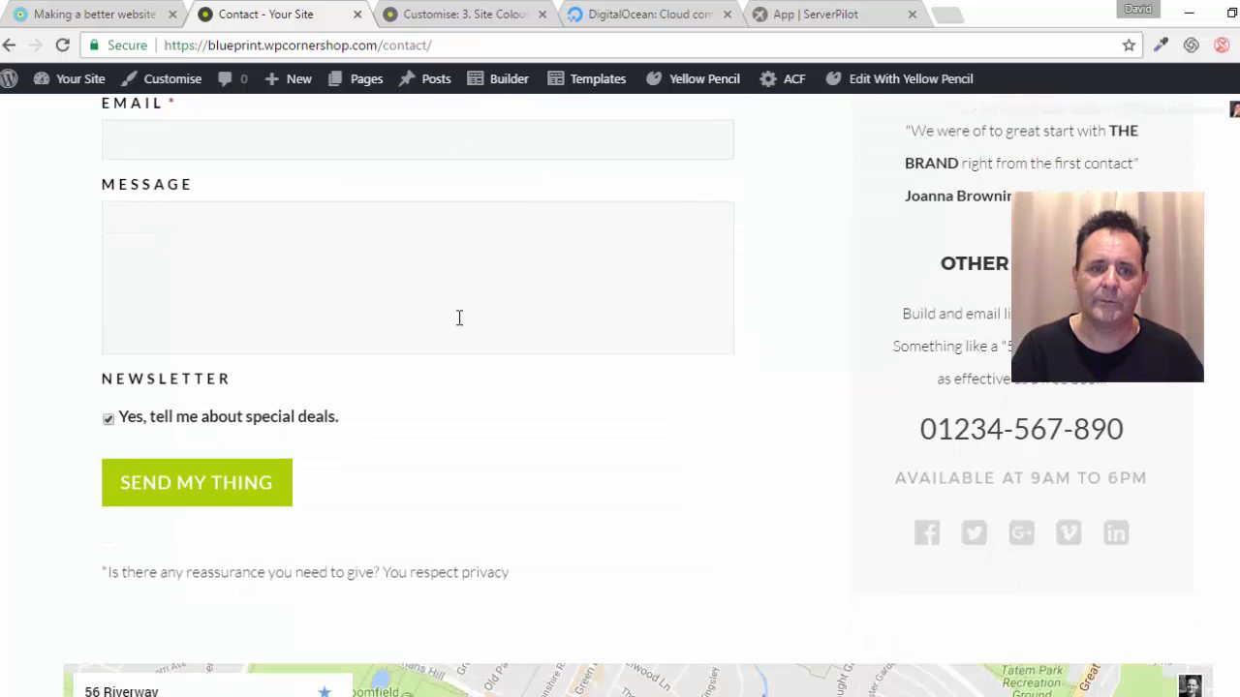
{"action": "scroll", "coordinate": [459, 317], "scroll_direction": "down", "scroll_amount": 1}
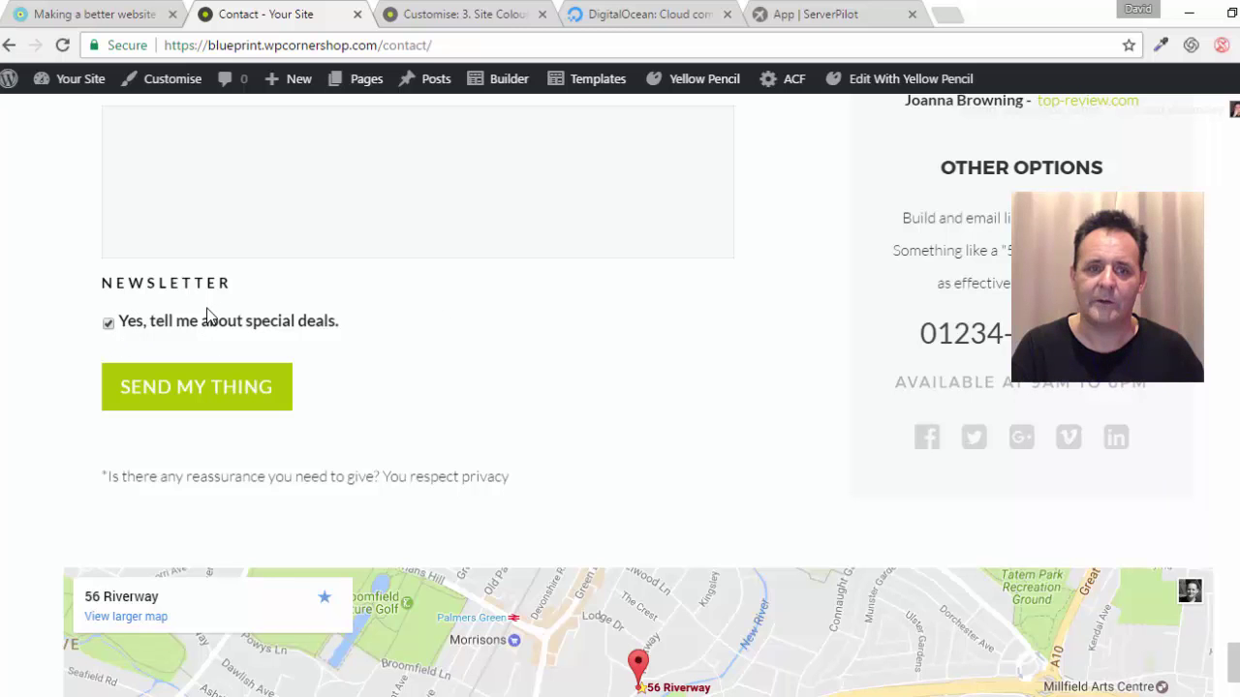
{"action": "scroll", "coordinate": [842, 382], "scroll_direction": "up", "scroll_amount": 7}
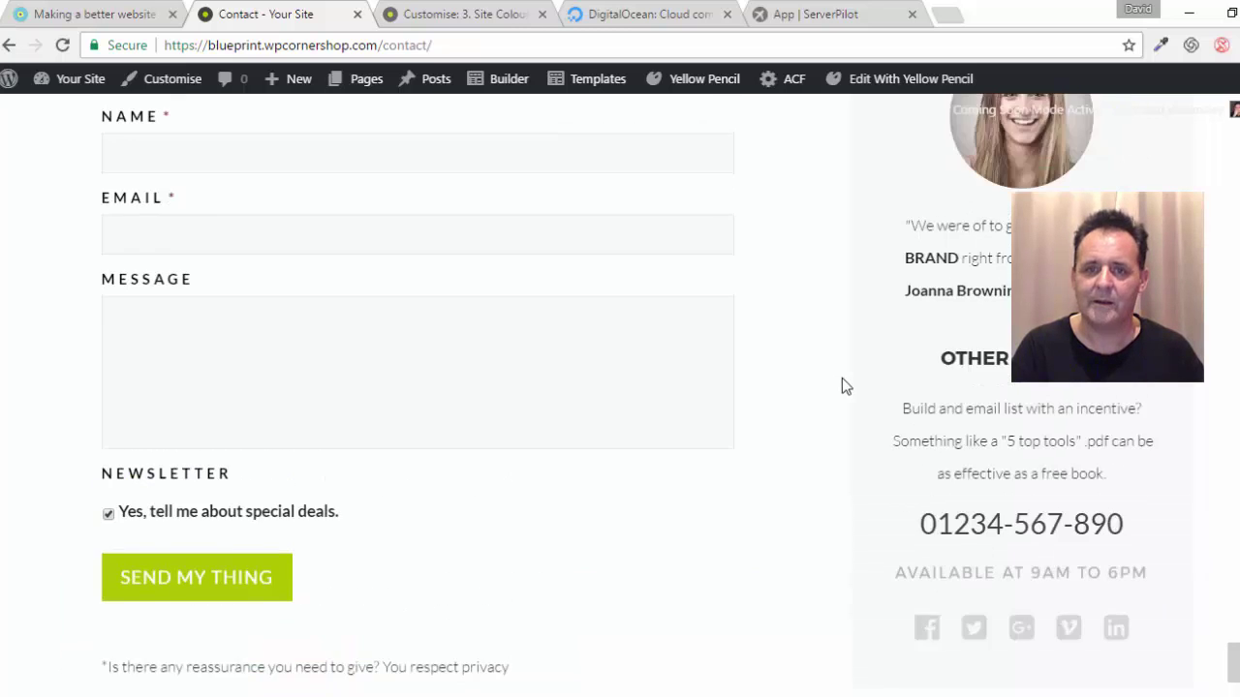
- Open the Products archive from the Contact page's footer links and view the Sofa Four product page
{"action": "scroll", "coordinate": [842, 386], "scroll_direction": "down", "scroll_amount": 15}
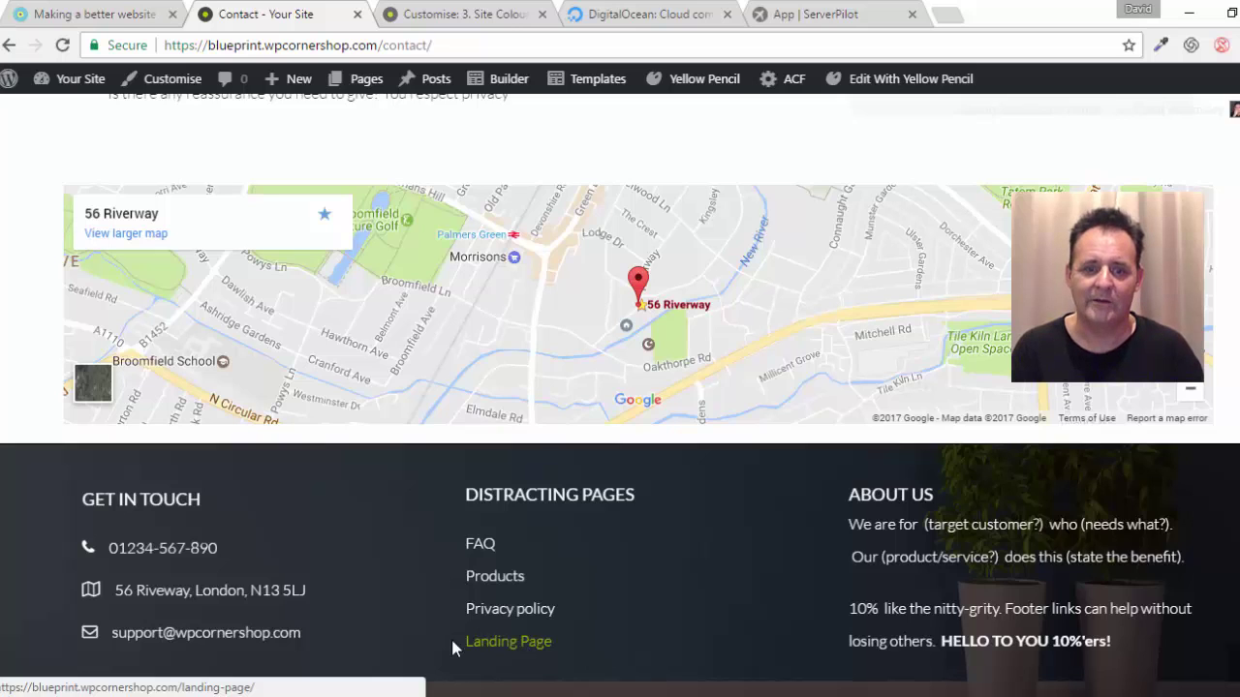
{"action": "left_click", "coordinate": [490, 584]}
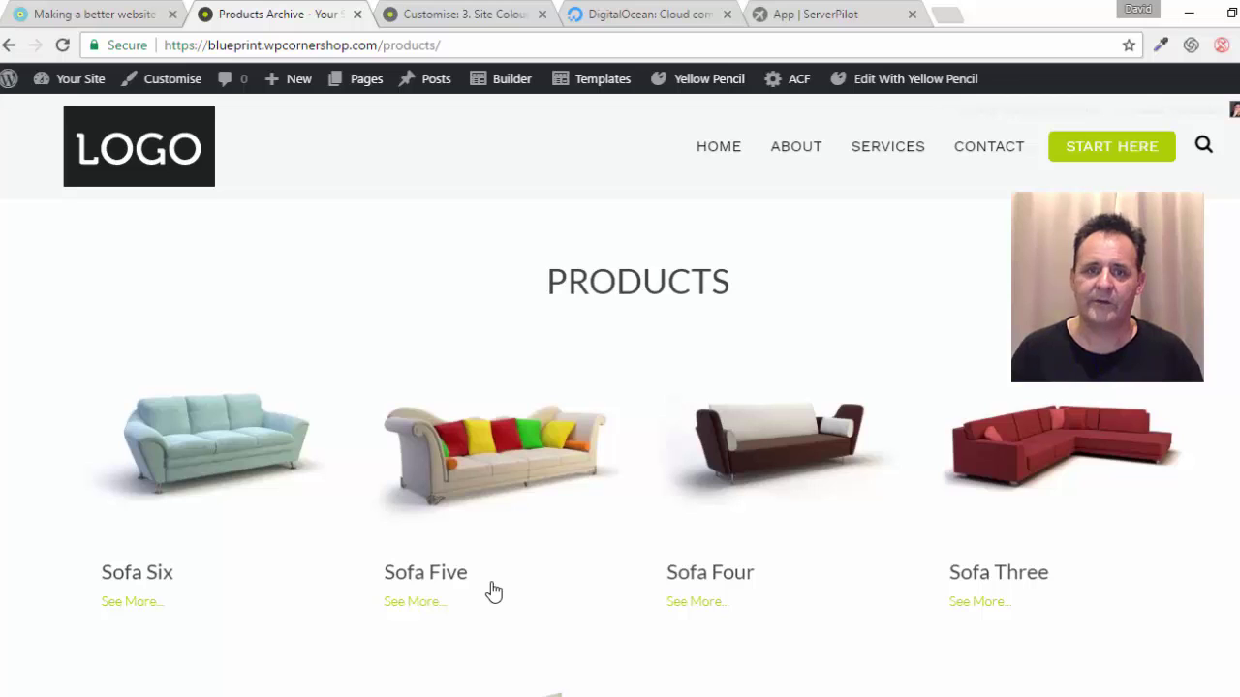
{"action": "left_click", "coordinate": [760, 443]}
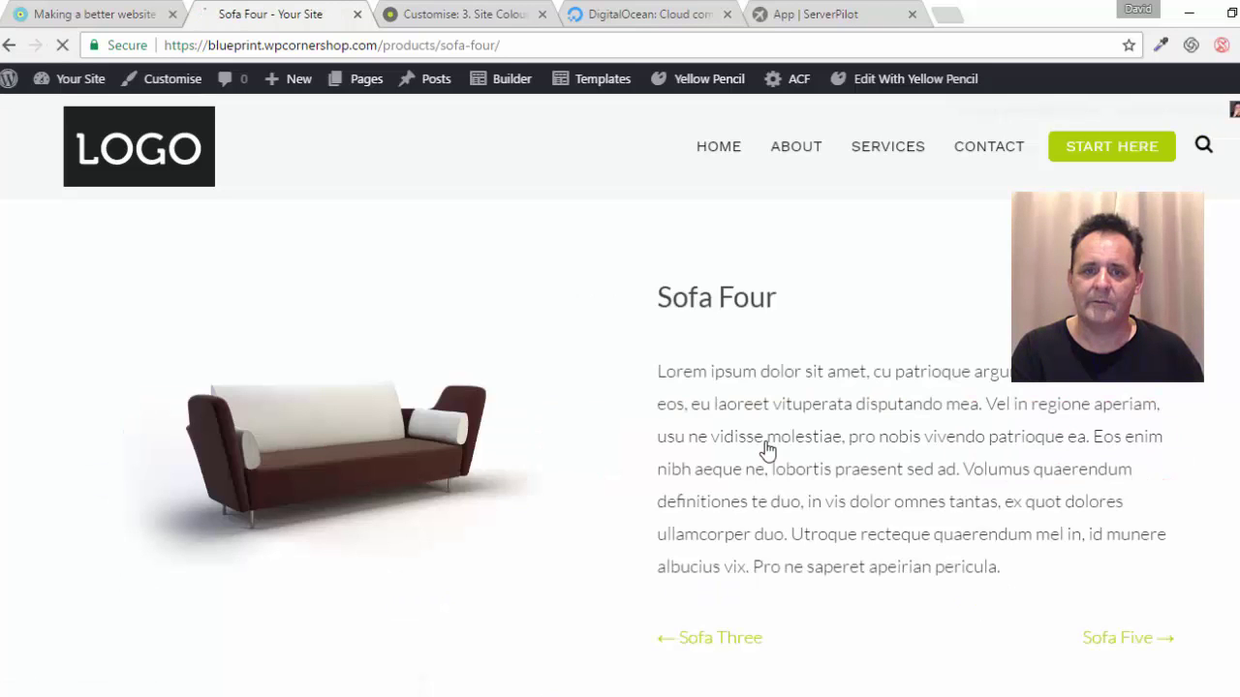
- Check the Sofa Four page's footer, look through the saved templates list and open "Module - Icon Group - Social BG"
{"action": "mouse_move", "coordinate": [585, 76]}
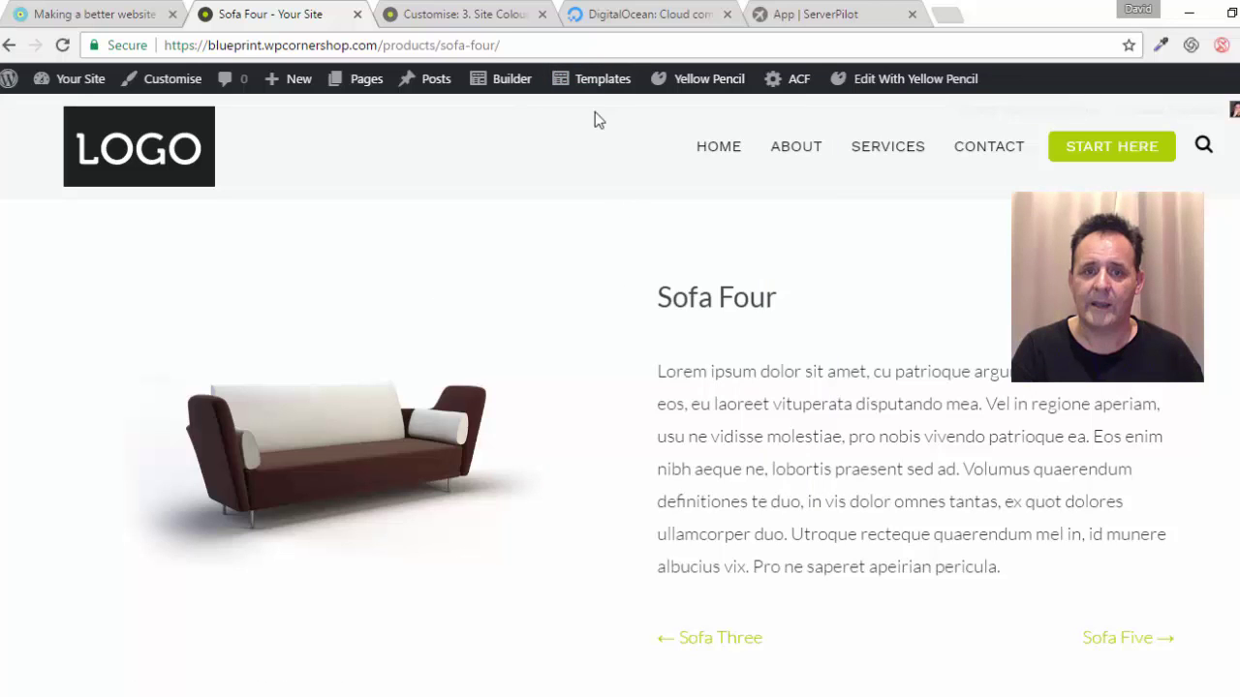
{"action": "mouse_move", "coordinate": [599, 81]}
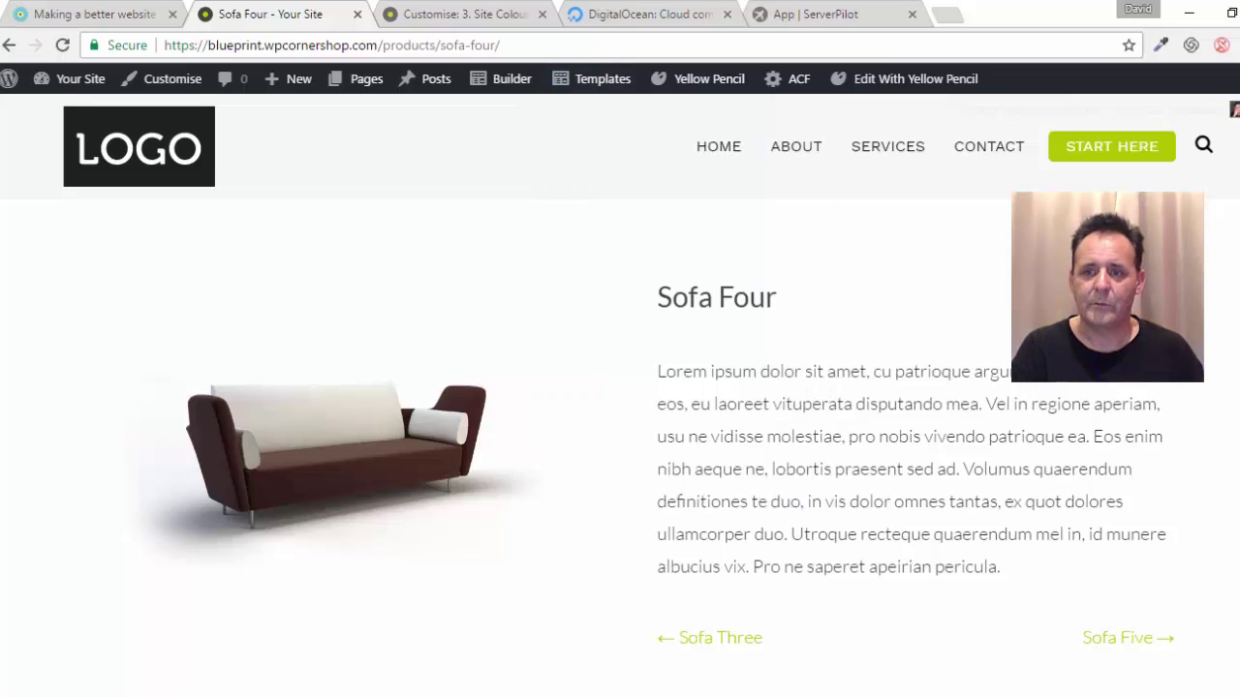
{"action": "scroll", "coordinate": [412, 474], "scroll_direction": "down", "scroll_amount": 3}
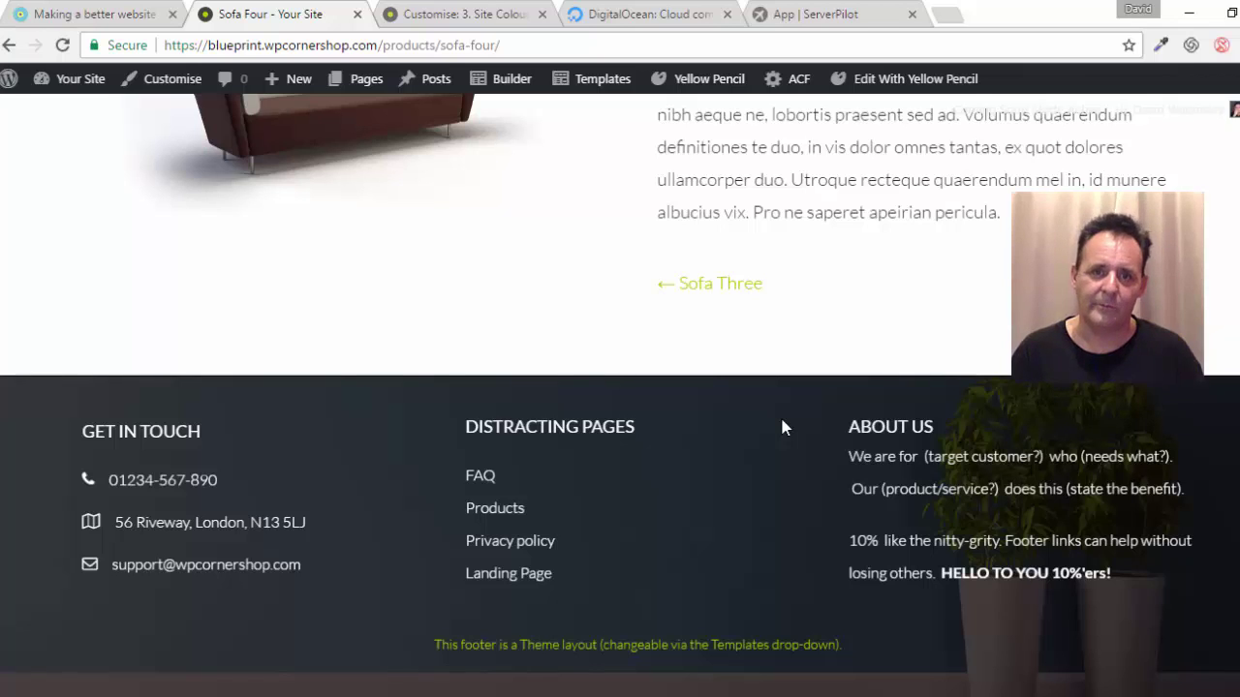
{"action": "scroll", "coordinate": [782, 426], "scroll_direction": "up", "scroll_amount": 4}
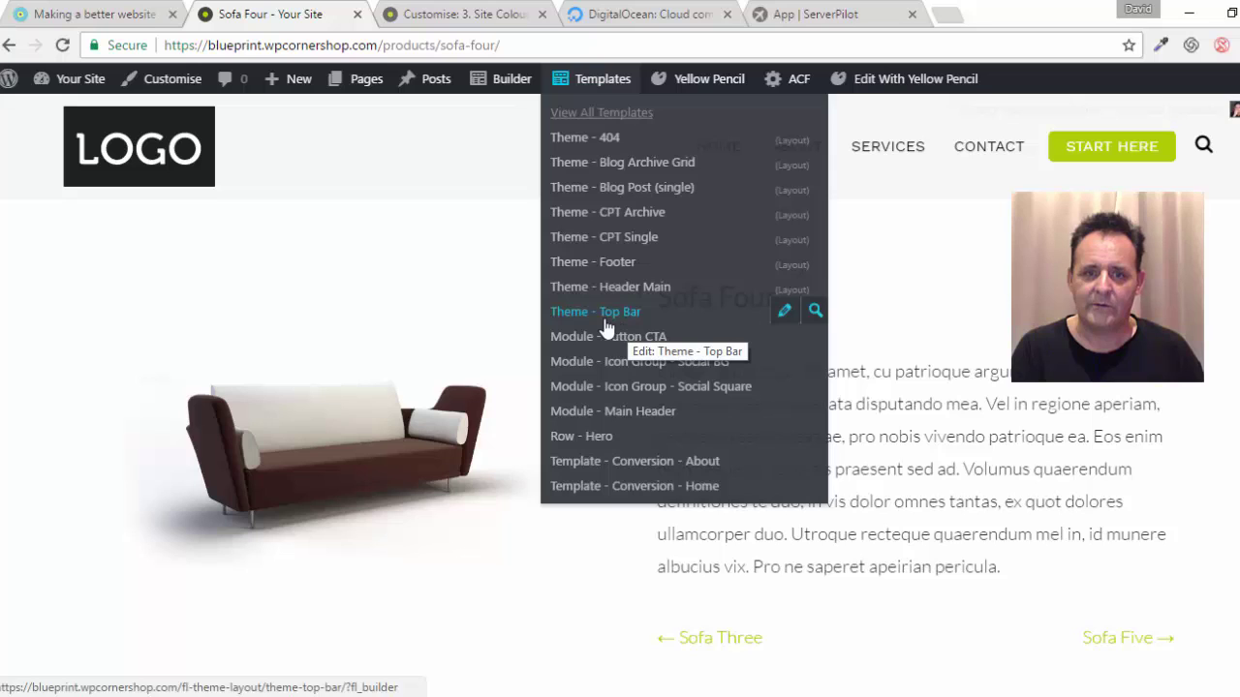
{"action": "left_click", "coordinate": [634, 371]}
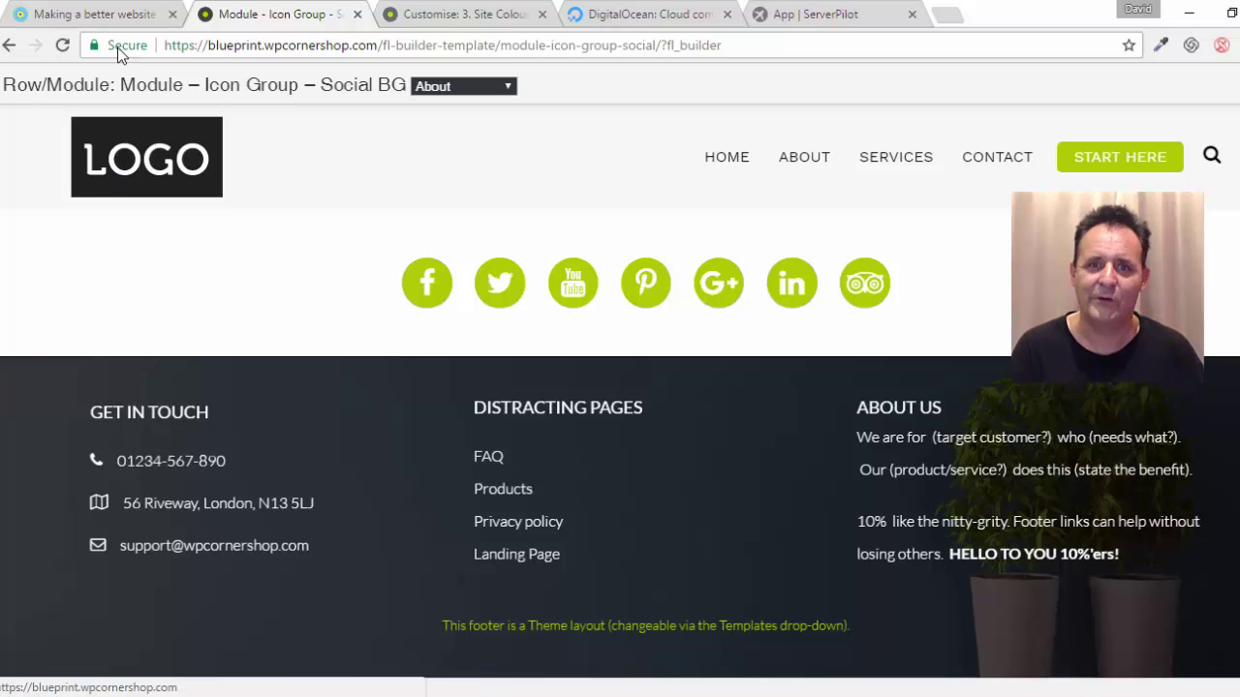
- Read the "Migrating the Blueprint" section of the "Making a better website" post, and go to the open DigitalOcean home page
{"action": "left_click", "coordinate": [114, 16]}
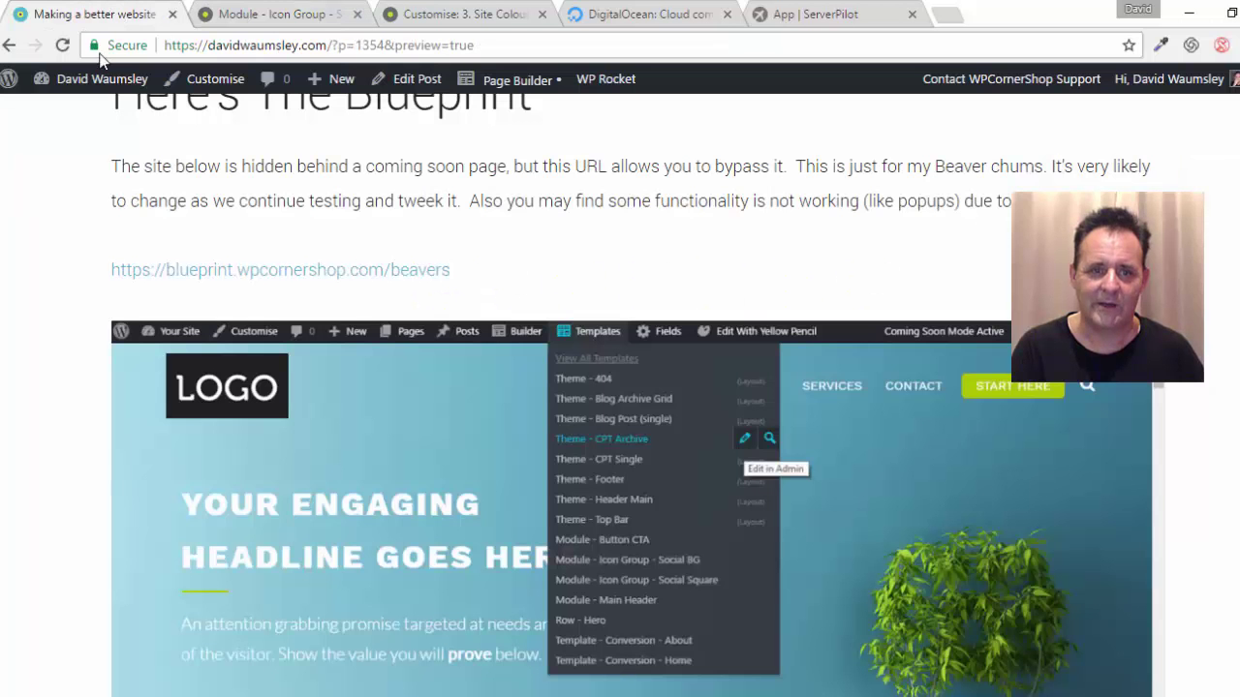
{"action": "scroll", "coordinate": [706, 187], "scroll_direction": "down", "scroll_amount": 3}
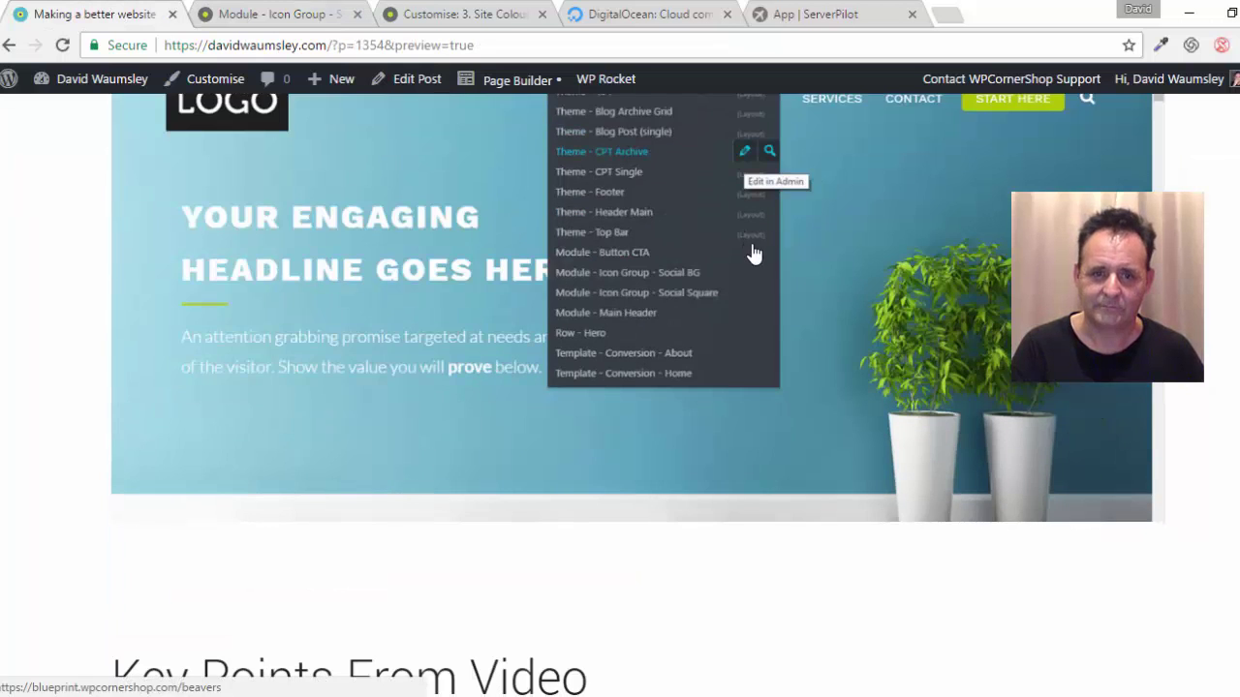
{"action": "scroll", "coordinate": [761, 251], "scroll_direction": "down", "scroll_amount": 4}
{"action": "scroll", "coordinate": [763, 253], "scroll_direction": "down", "scroll_amount": 4}
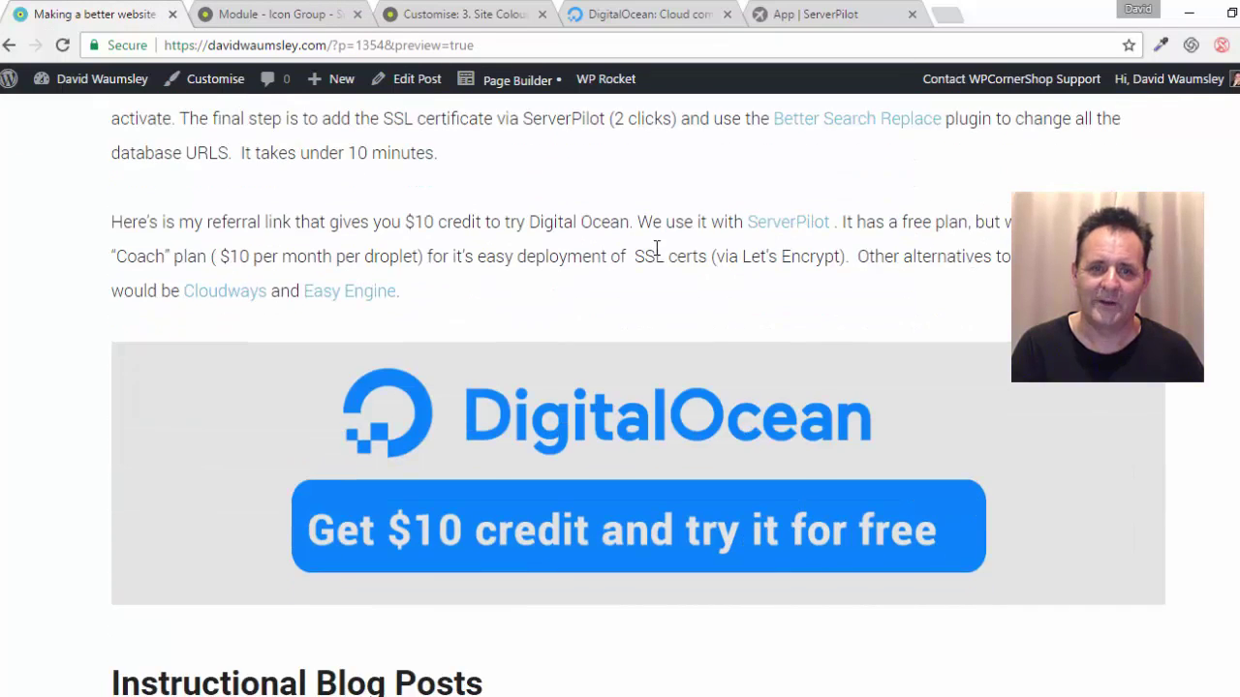
{"action": "scroll", "coordinate": [678, 249], "scroll_direction": "up", "scroll_amount": 2}
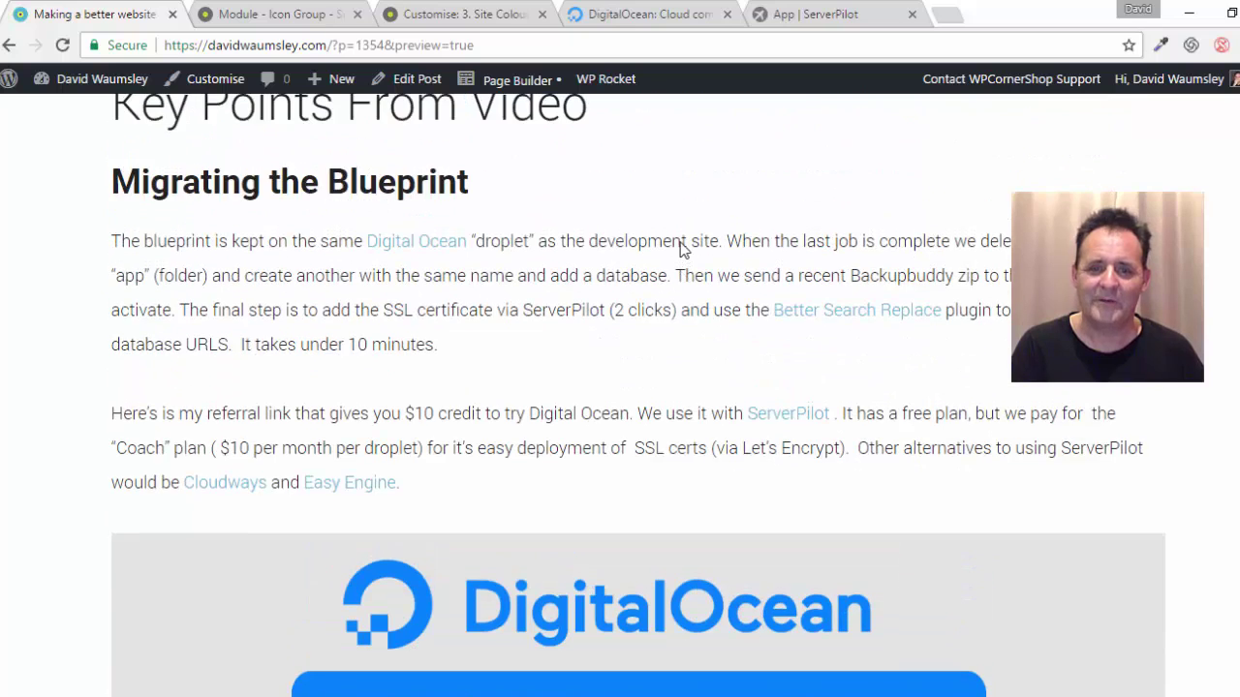
{"action": "scroll", "coordinate": [681, 242], "scroll_direction": "down", "scroll_amount": 1}
{"action": "scroll", "coordinate": [681, 242], "scroll_direction": "down", "scroll_amount": 1}
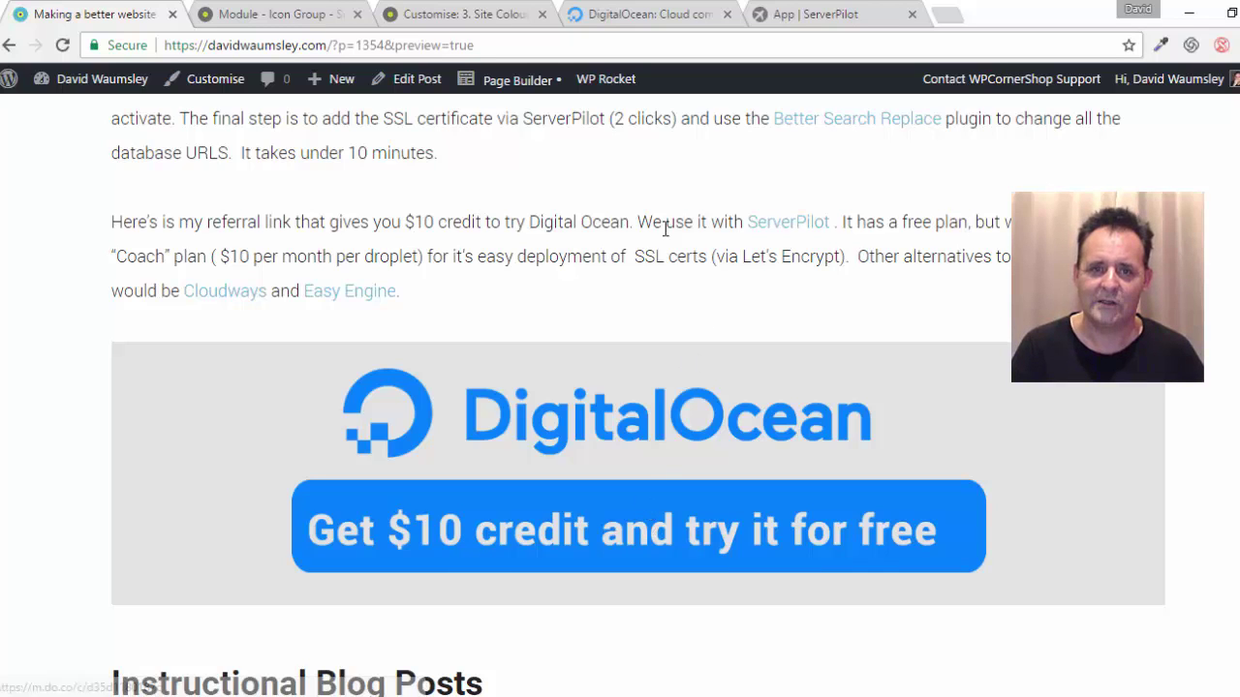
{"action": "left_click", "coordinate": [610, 13]}
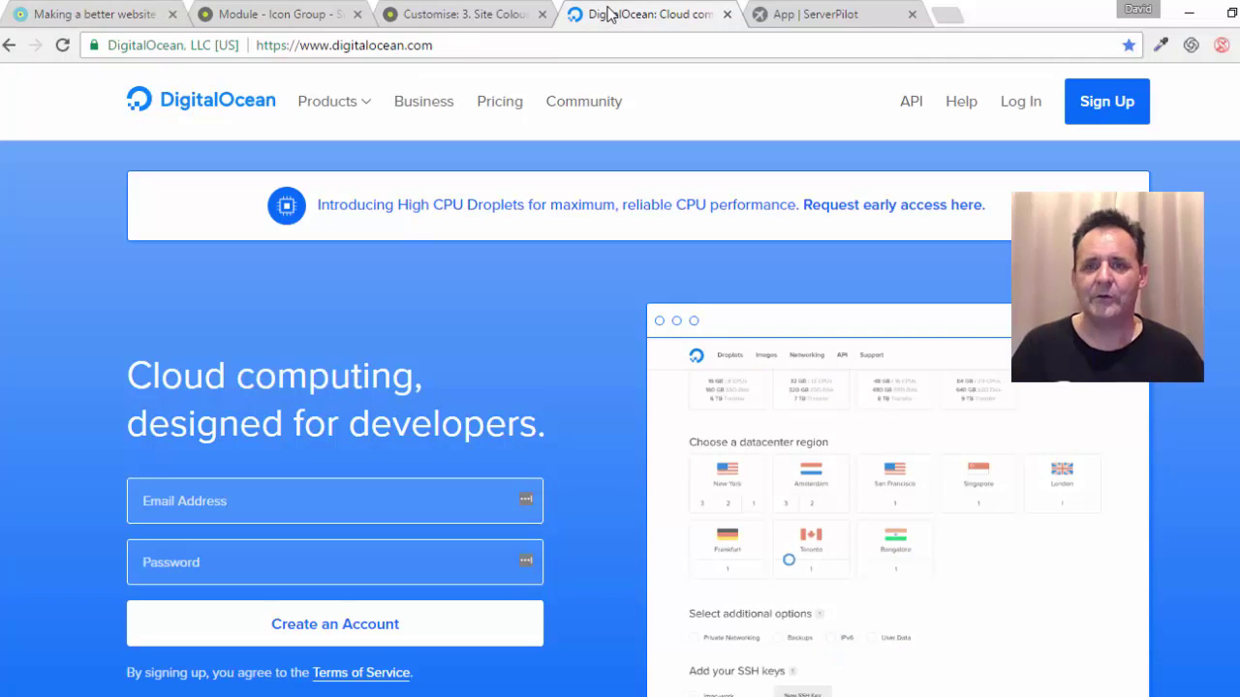
- View the client-wpcs app's domains in ServerPilot alongside the DigitalOcean home page and the blueprint's "Module - Icon Group - Social BG" template
{"action": "left_click", "coordinate": [831, 12]}
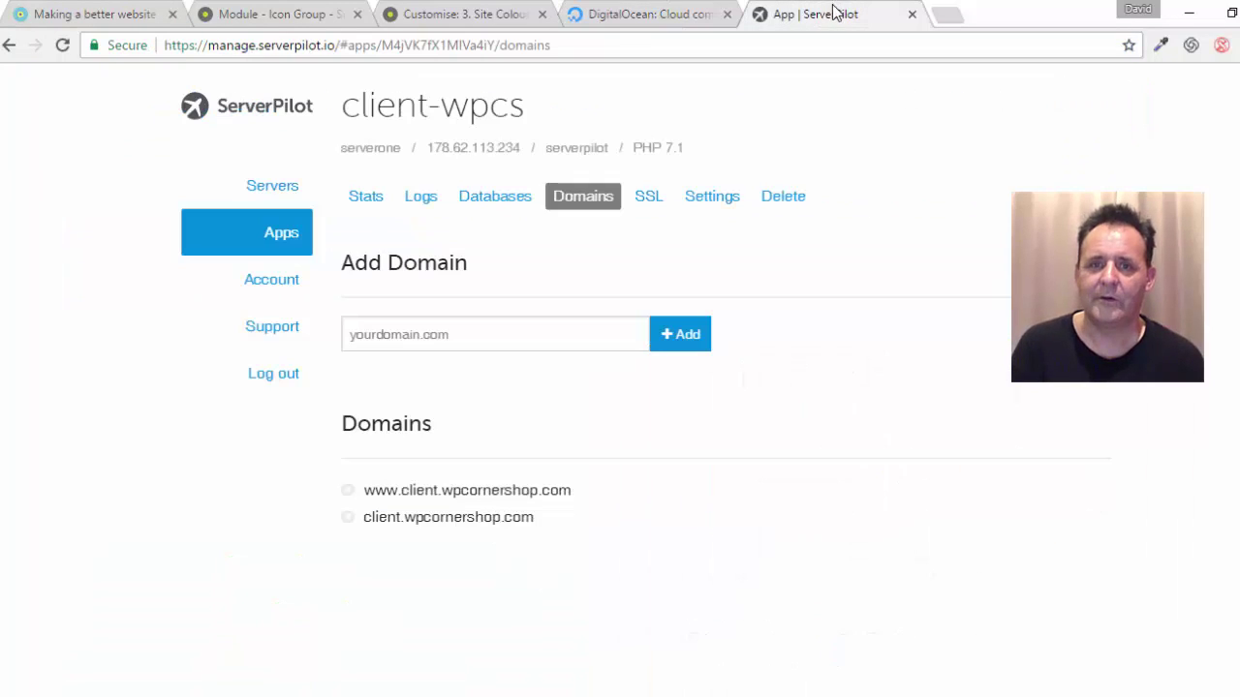
{"action": "left_click", "coordinate": [643, 12]}
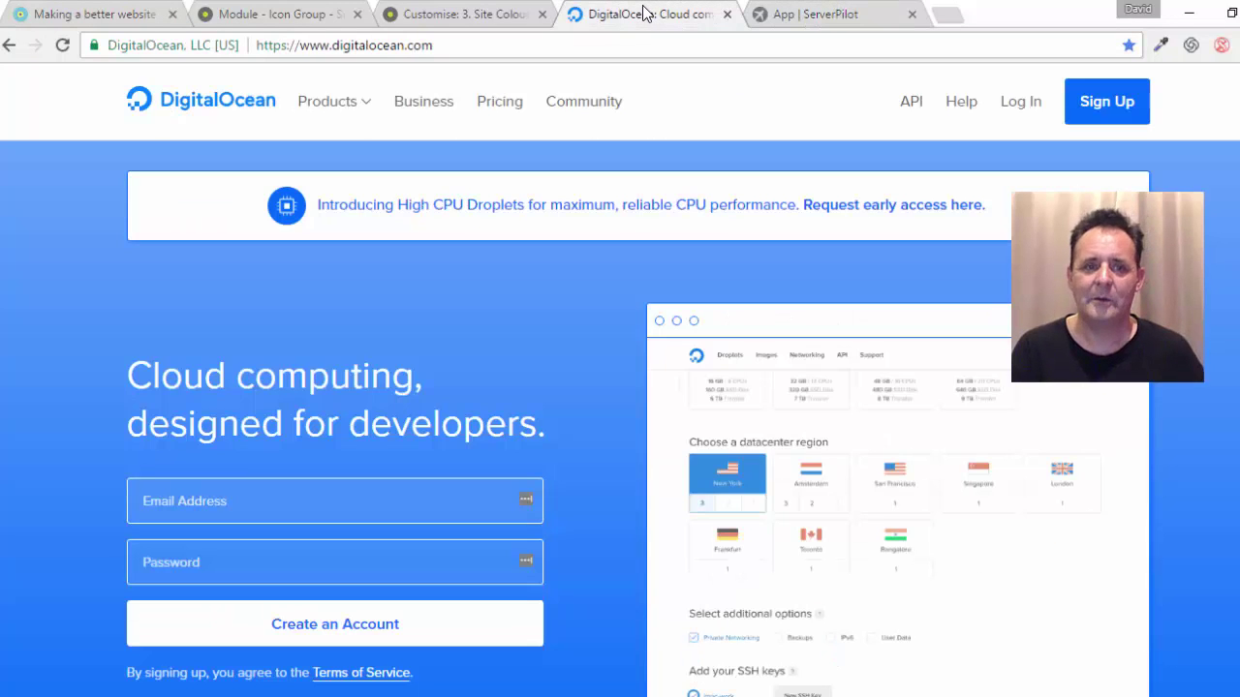
{"action": "left_click", "coordinate": [278, 14]}
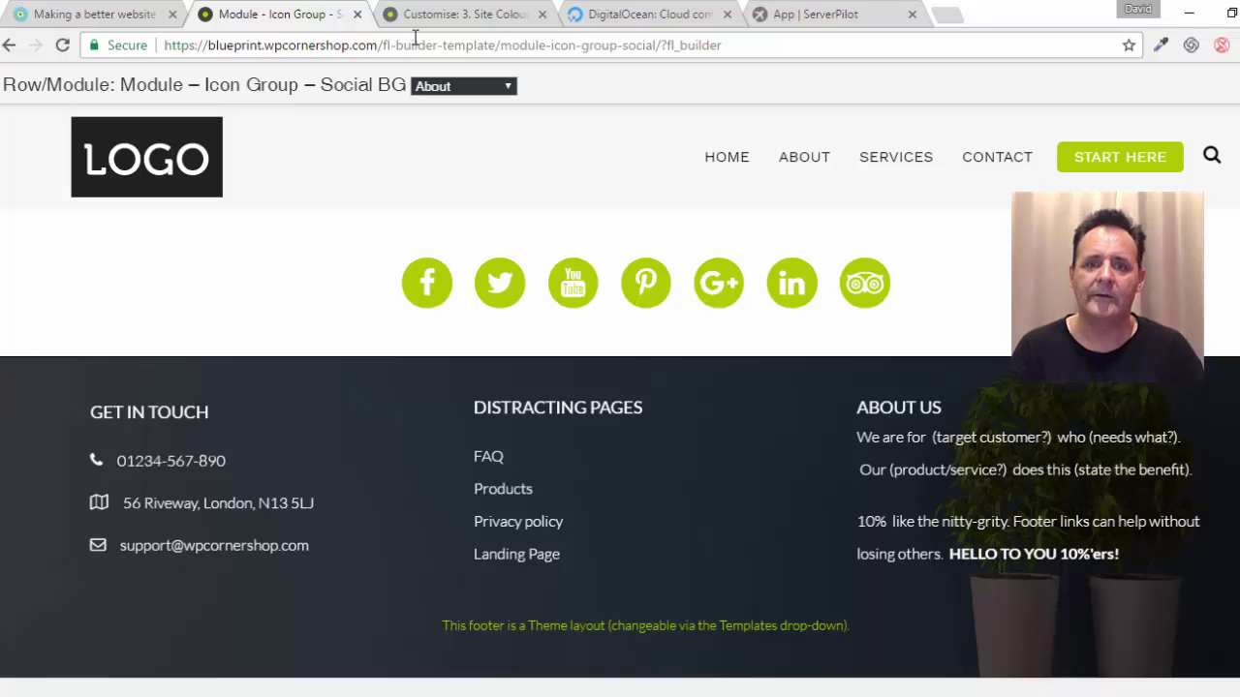
{"action": "left_click", "coordinate": [803, 12]}
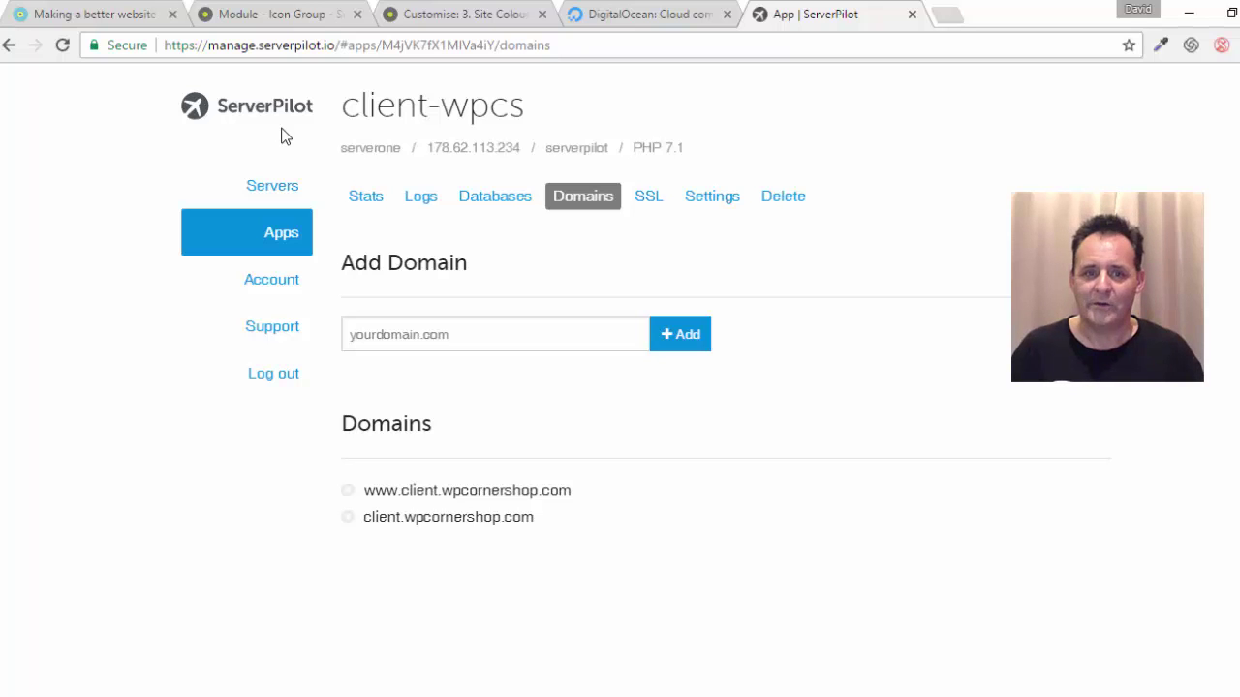
- Return the blueprint site to the Sofa Four product page, and view the SSL settings of the client-wpcs app in ServerPilot
{"action": "left_click", "coordinate": [251, 12]}
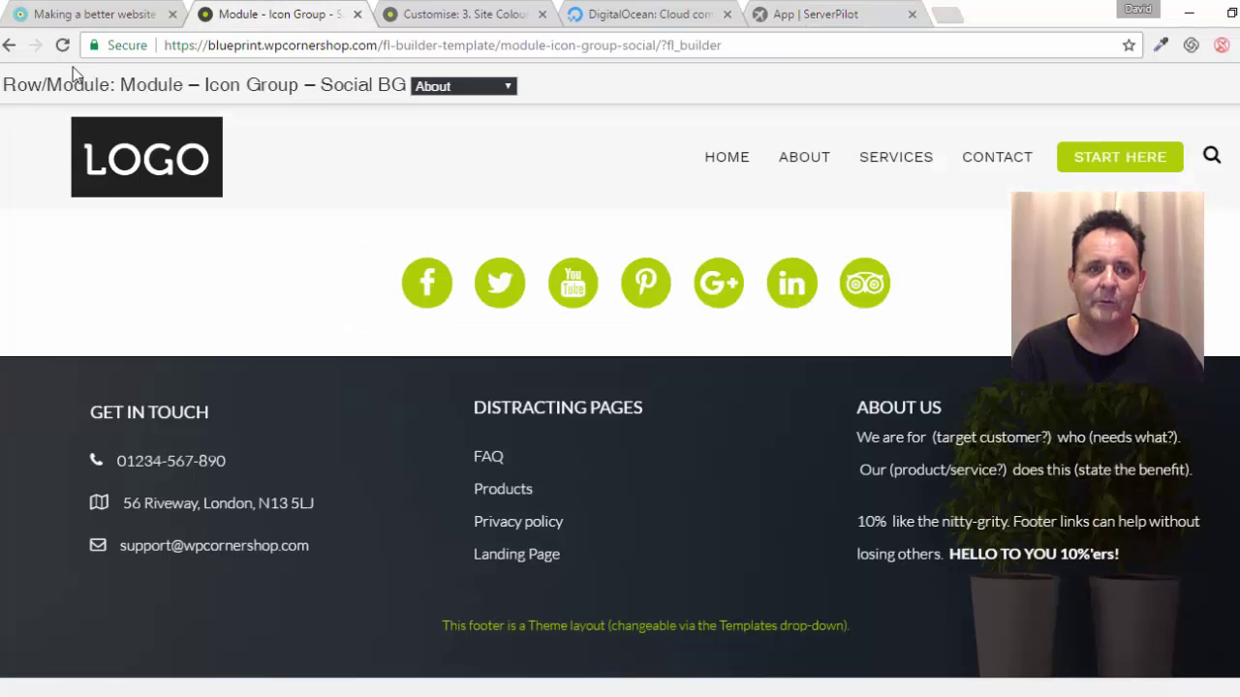
{"action": "left_click", "coordinate": [8, 45]}
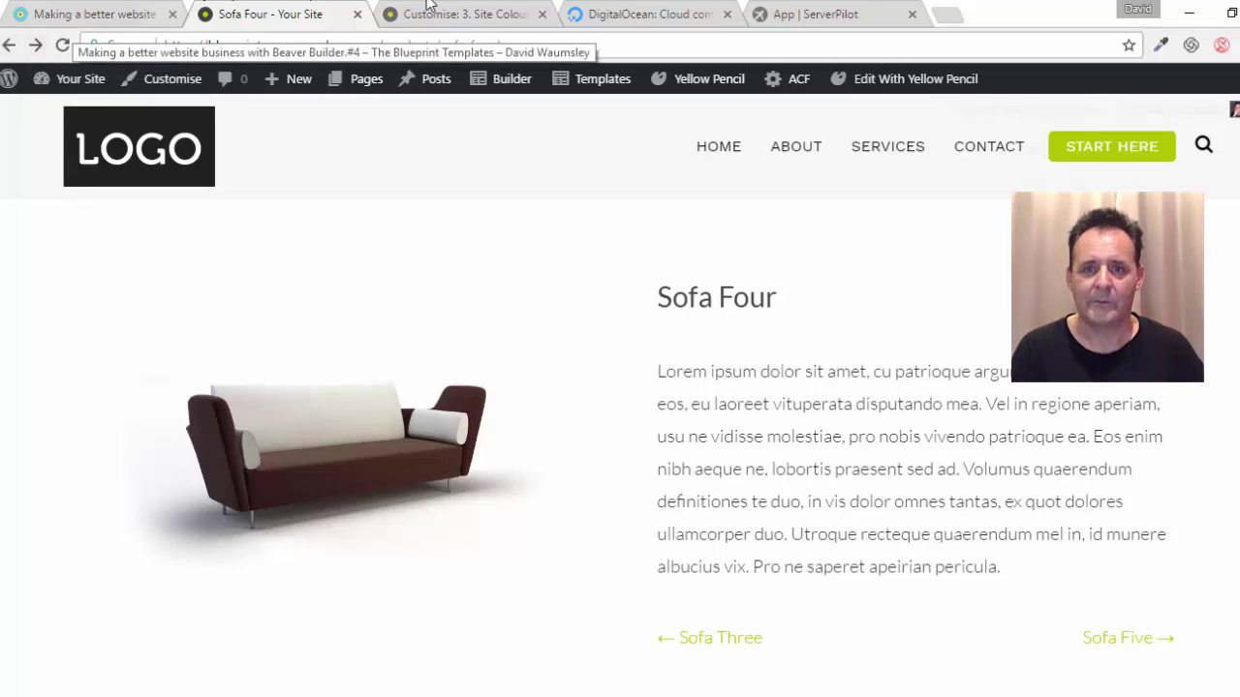
{"action": "left_click", "coordinate": [787, 14]}
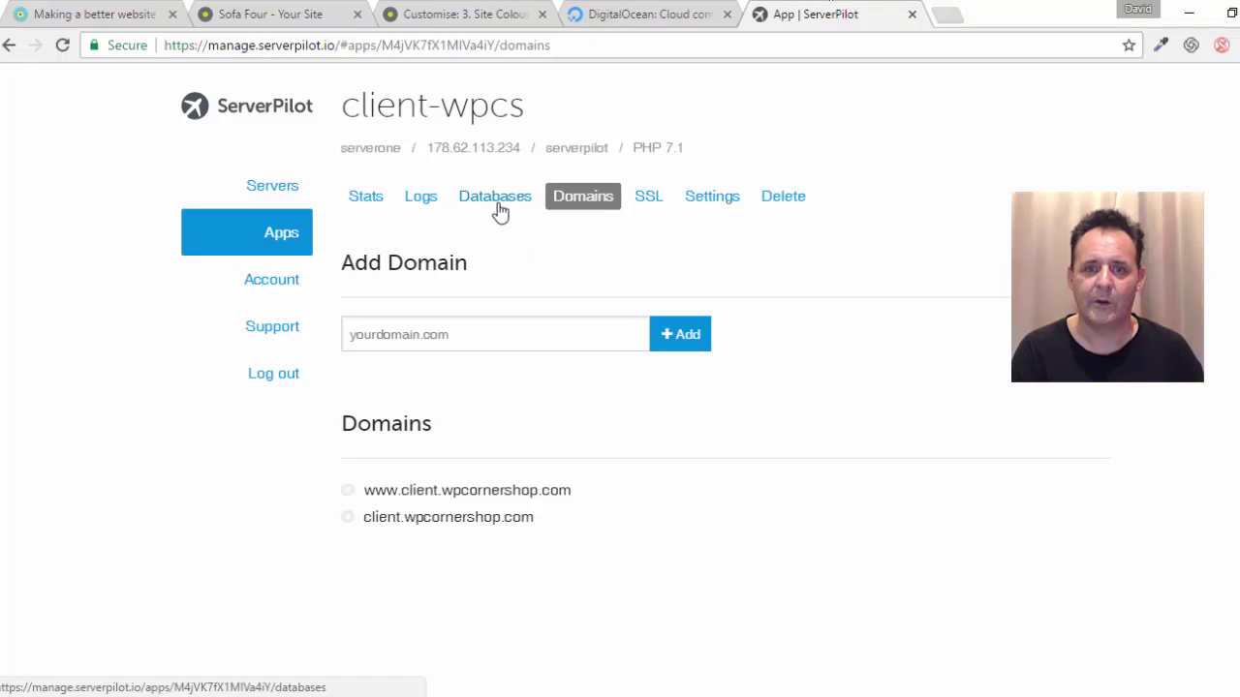
{"action": "left_click", "coordinate": [647, 202]}
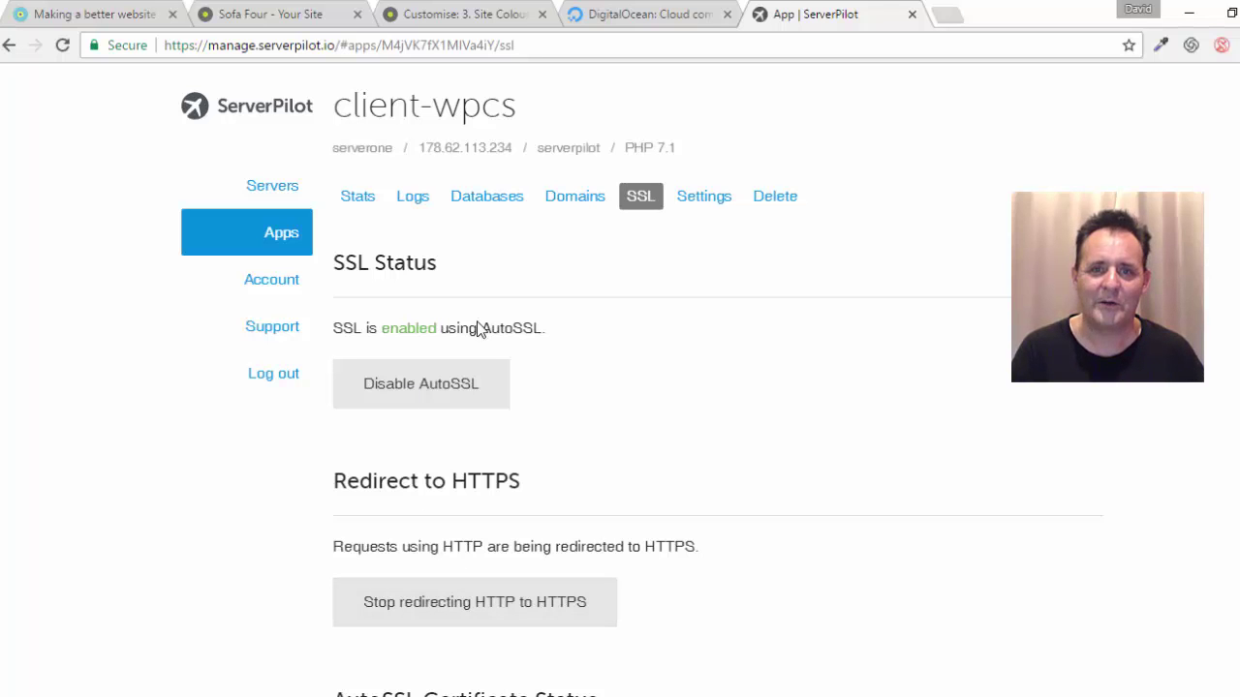
- Revisit the DigitalOcean home page, and go to the "Instructional Blog Posts" section of the "Making a better website" post
{"action": "left_click", "coordinate": [628, 11]}
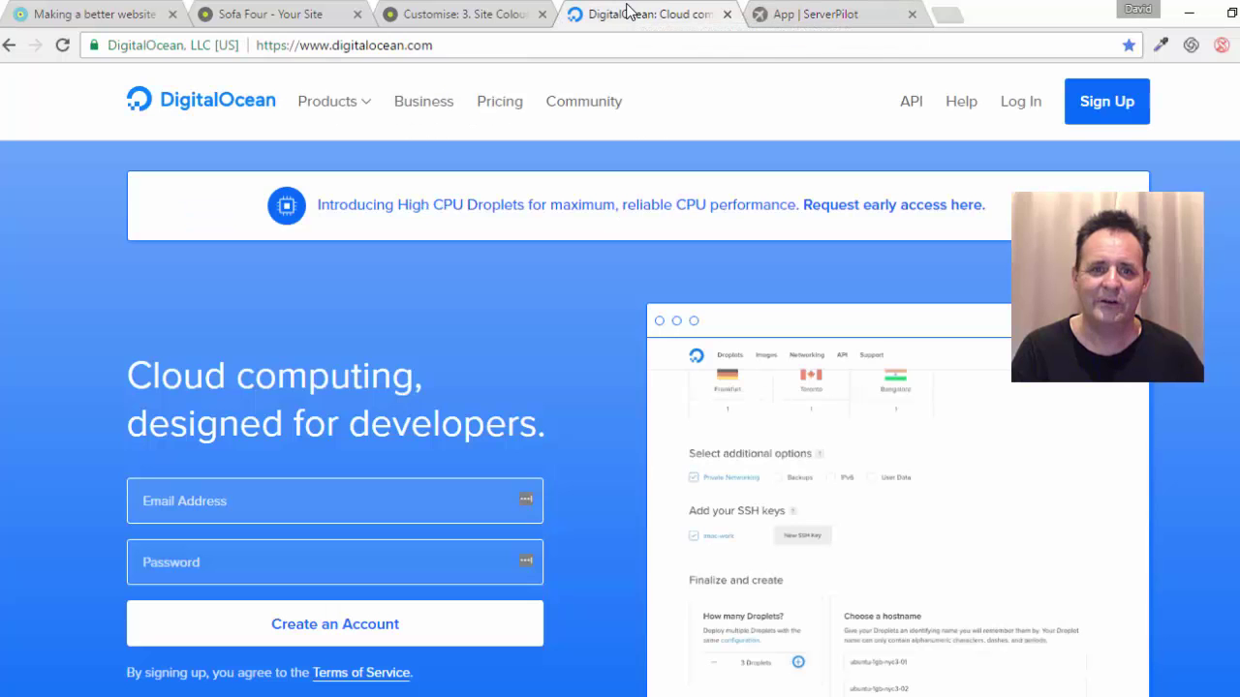
{"action": "left_click", "coordinate": [125, 19]}
{"action": "scroll", "coordinate": [526, 173], "scroll_direction": "down", "scroll_amount": 2}
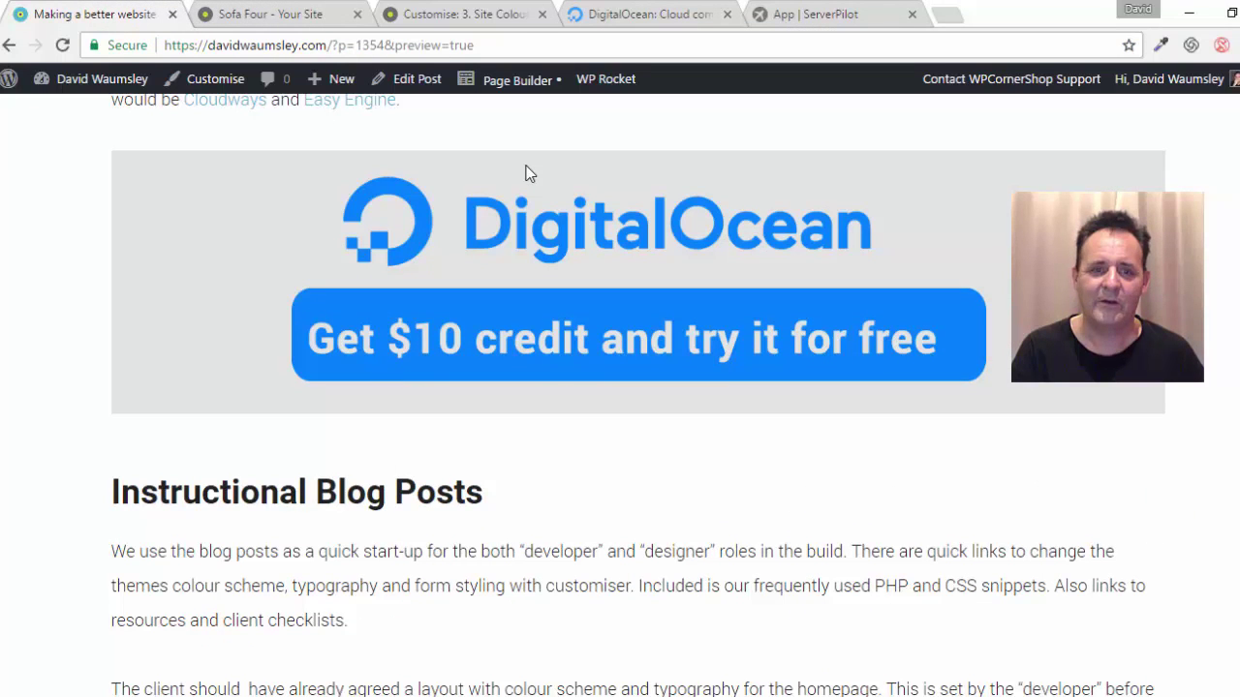